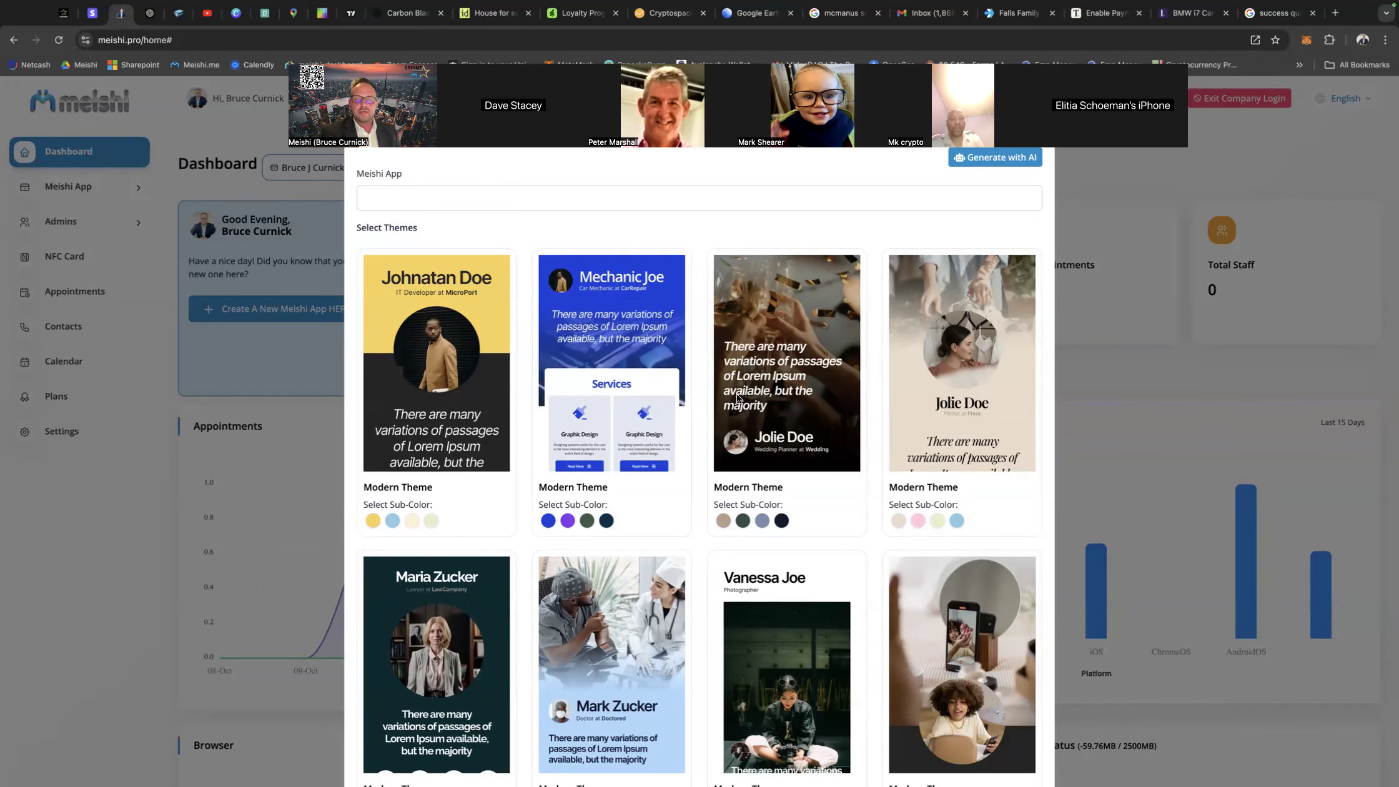
Enter the doctor's title and first name as the name of the new Meishi app.
scroll(738, 399, down, 15)
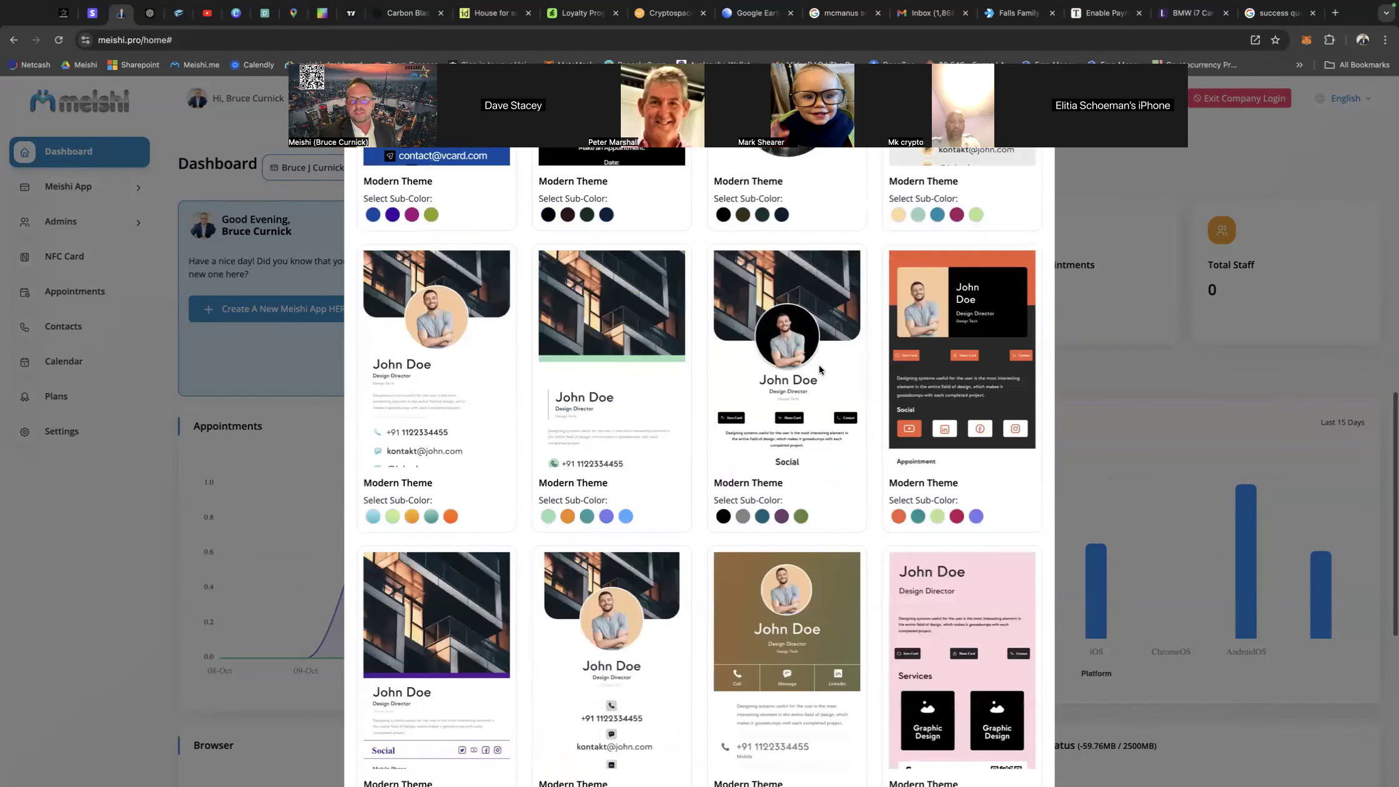
scroll(820, 370, down, 7)
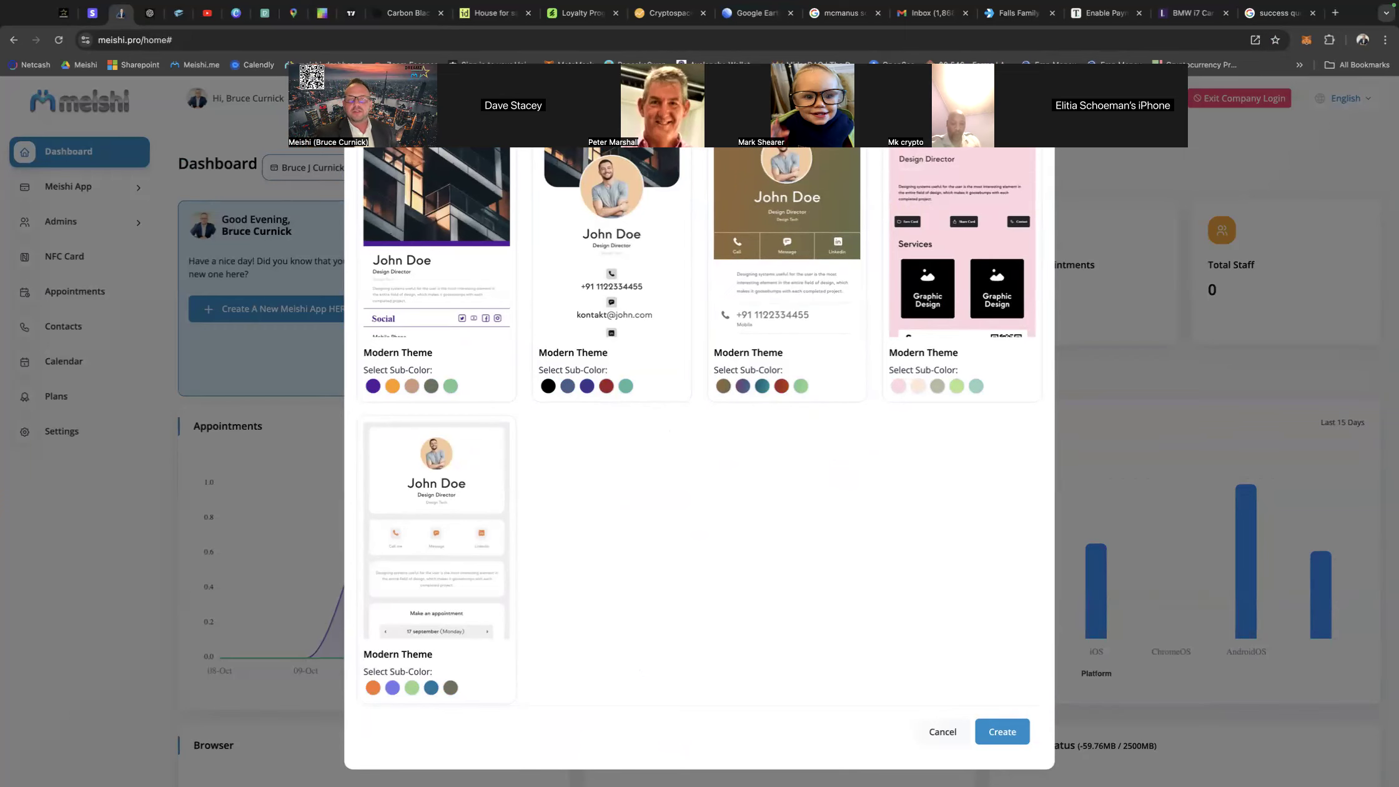
right_click(704, 661)
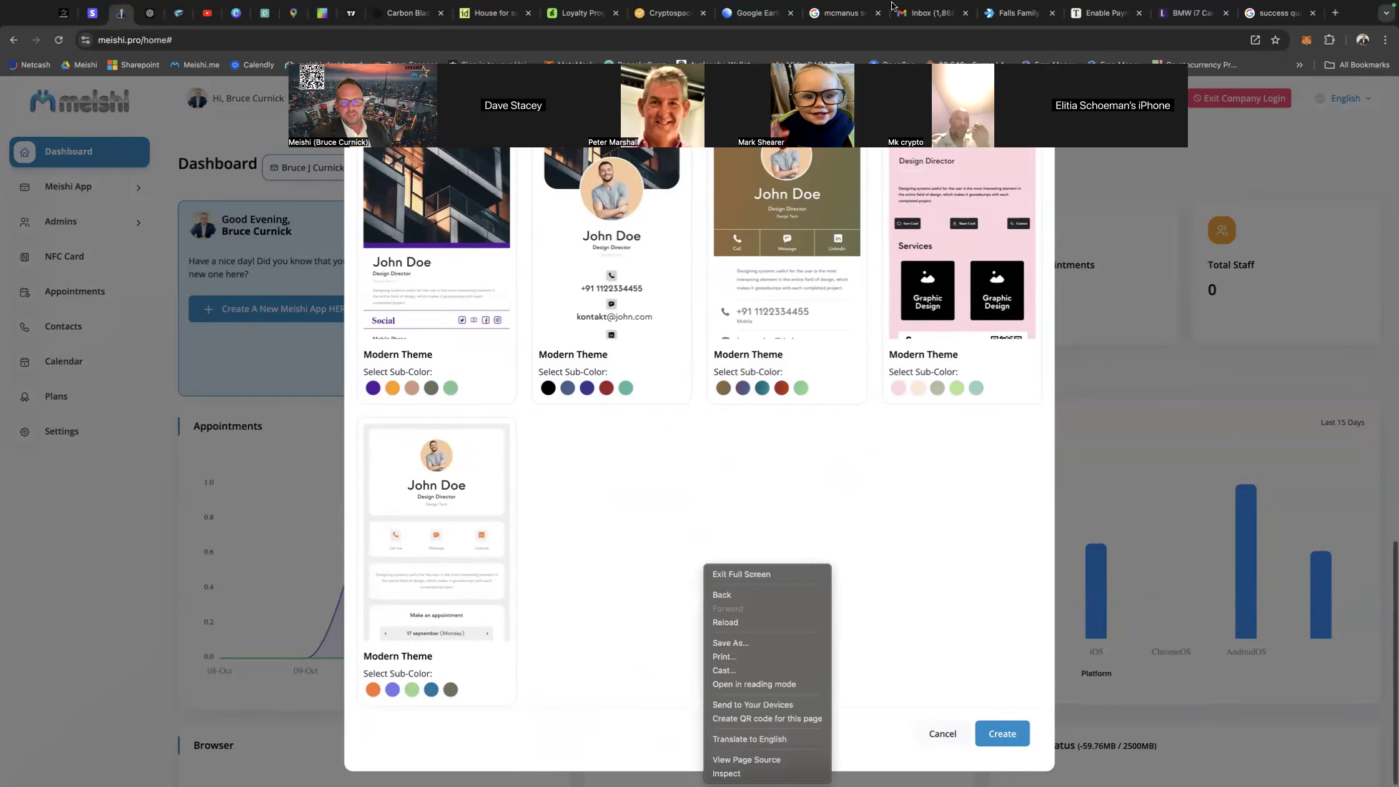
click(637, 553)
scroll(637, 553, up, 10)
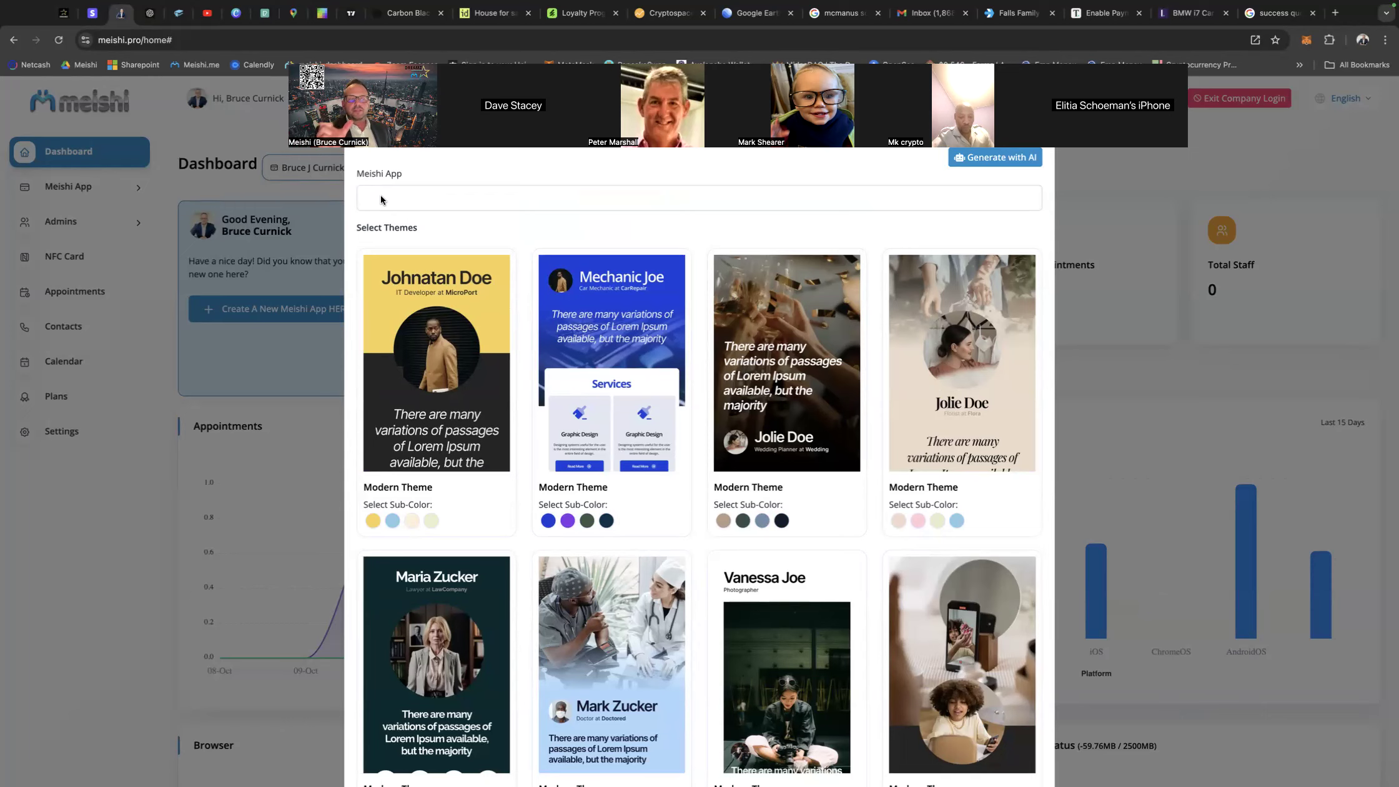
click(381, 199)
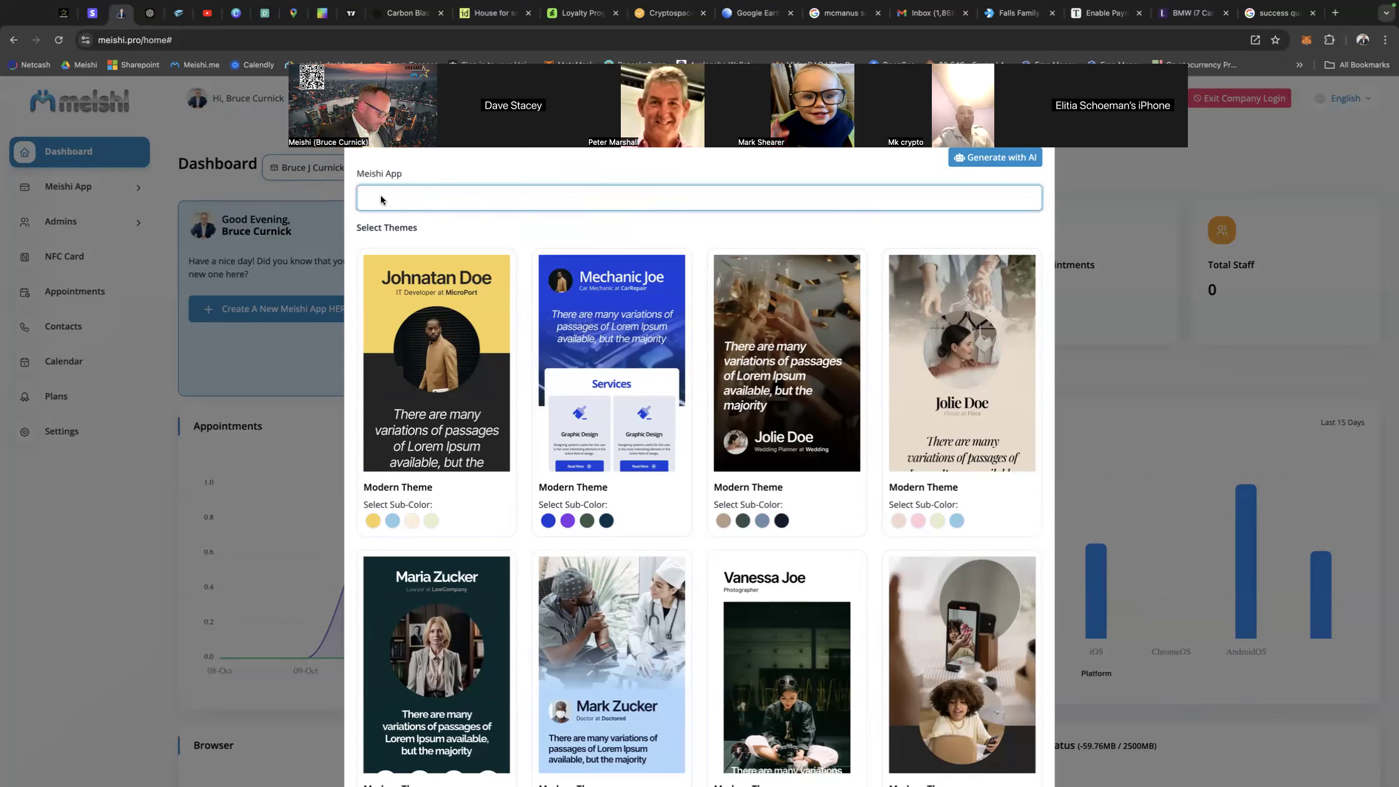
text(Dr )
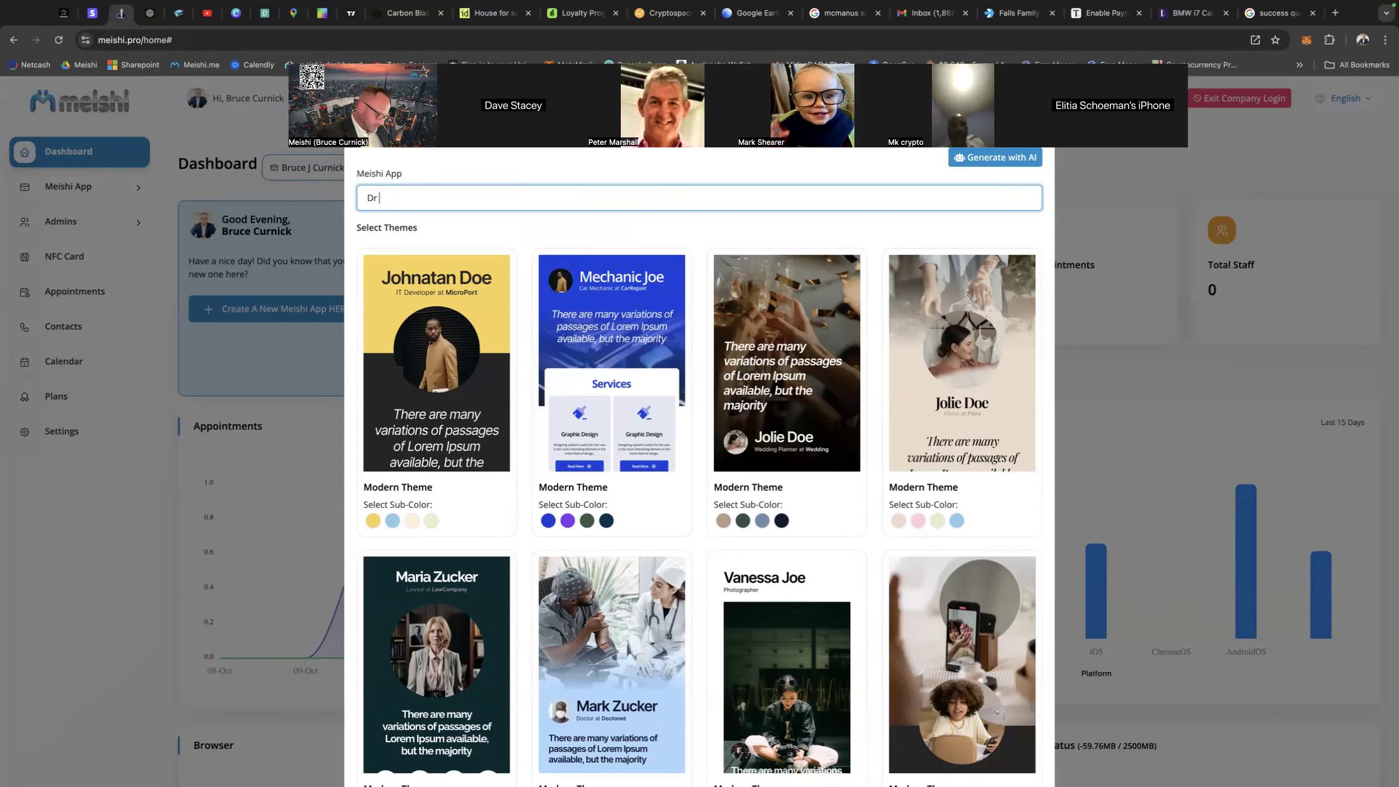
text(Bruce)
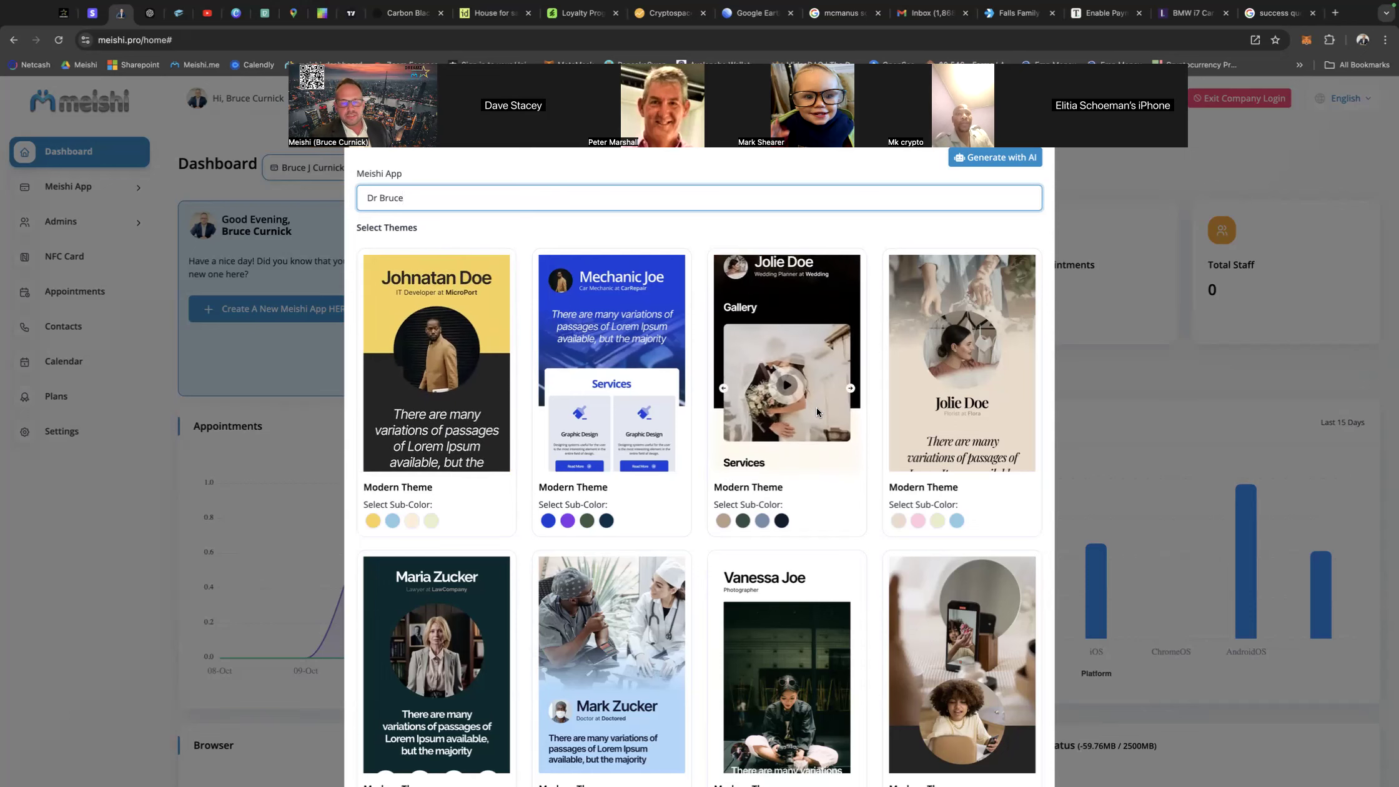
Choose the black sub-color of the Modern Theme with the round black portrait over the building banner, and create the app.
scroll(719, 494, down, 10)
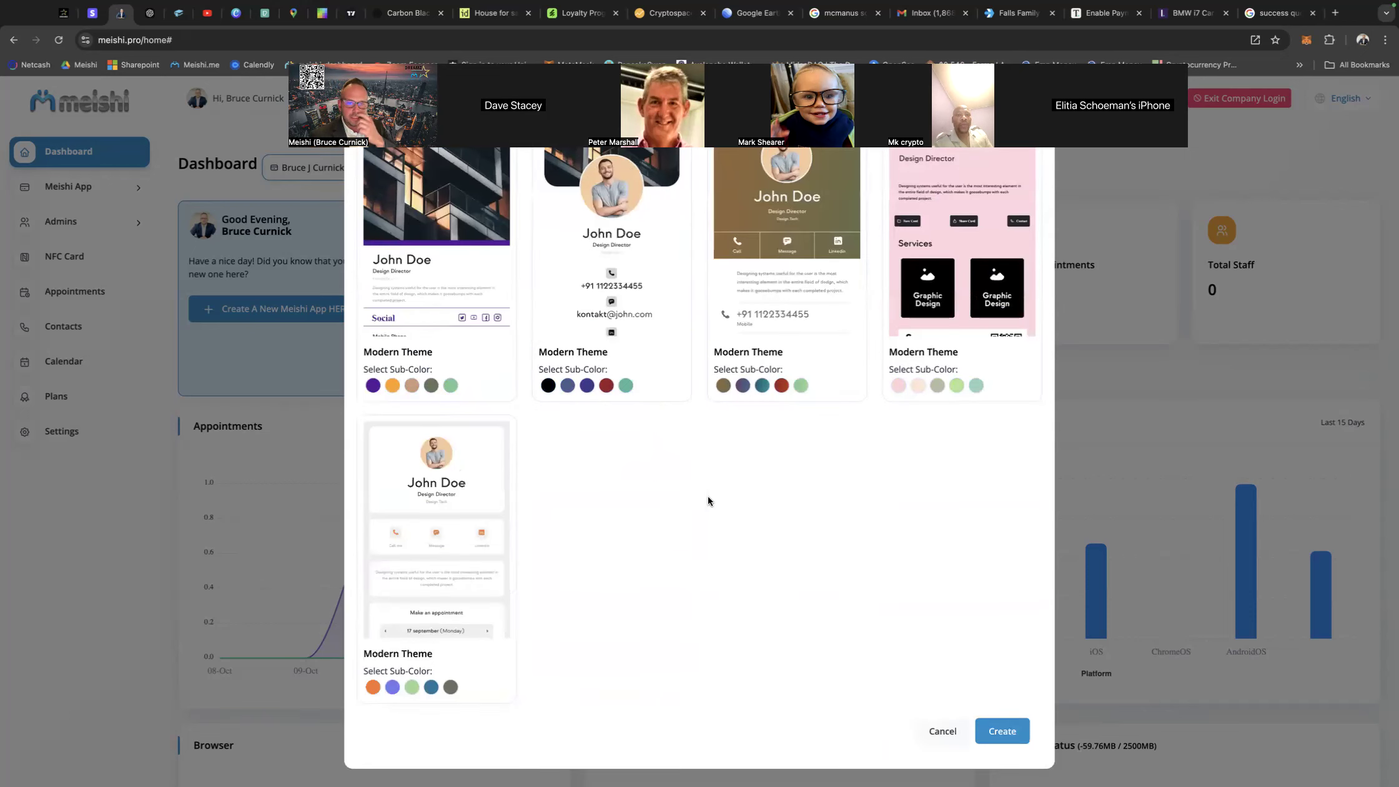
scroll(709, 501, up, 6)
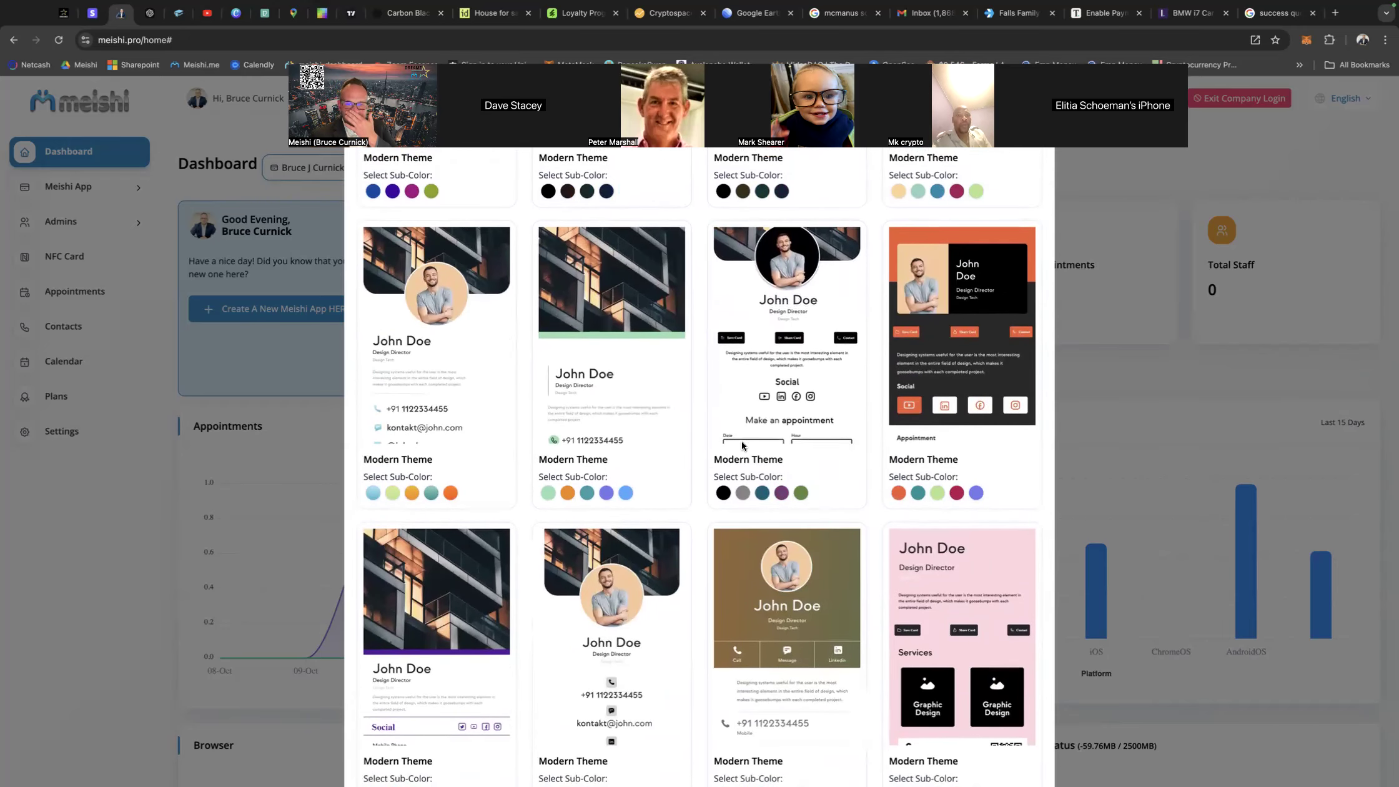
click(724, 493)
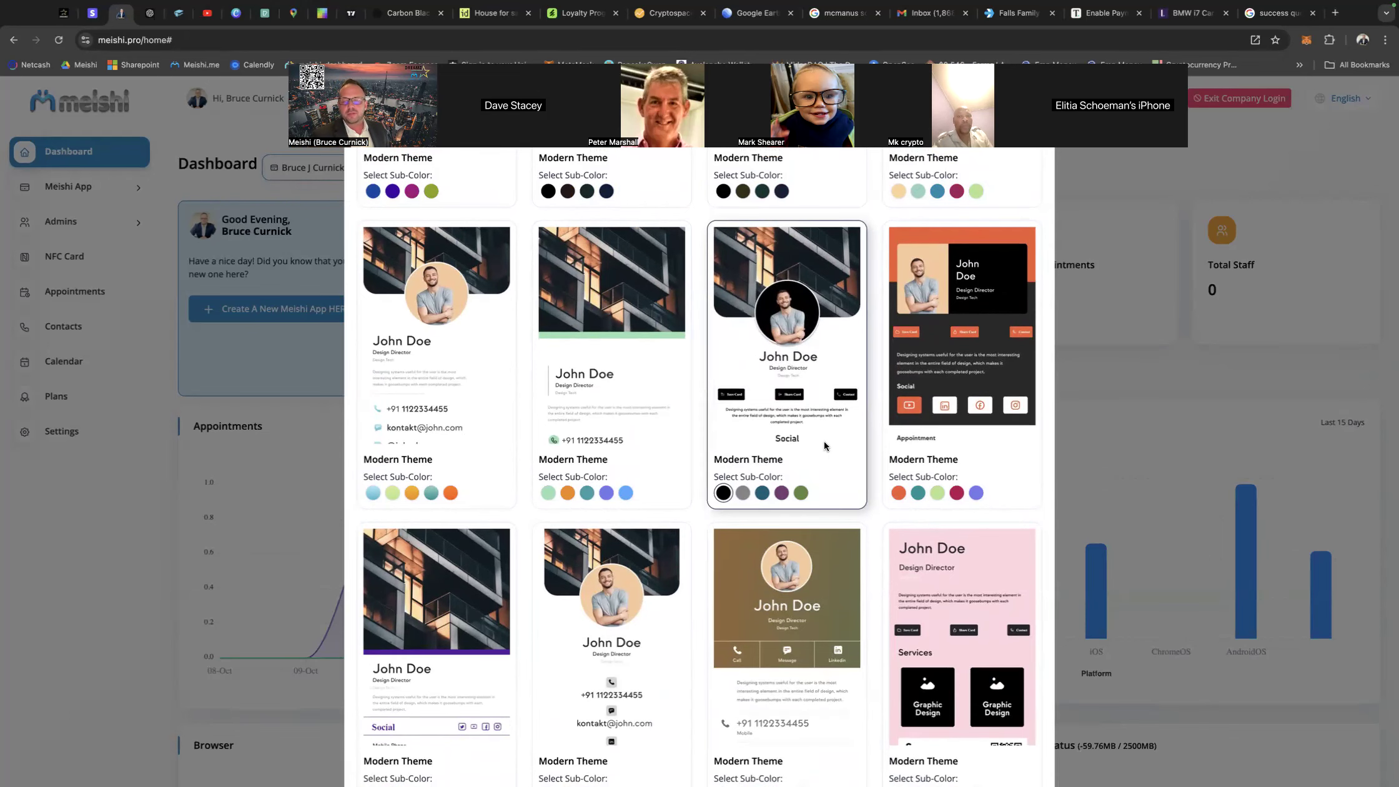
scroll(878, 455, down, 6)
scroll(870, 501, up, 15)
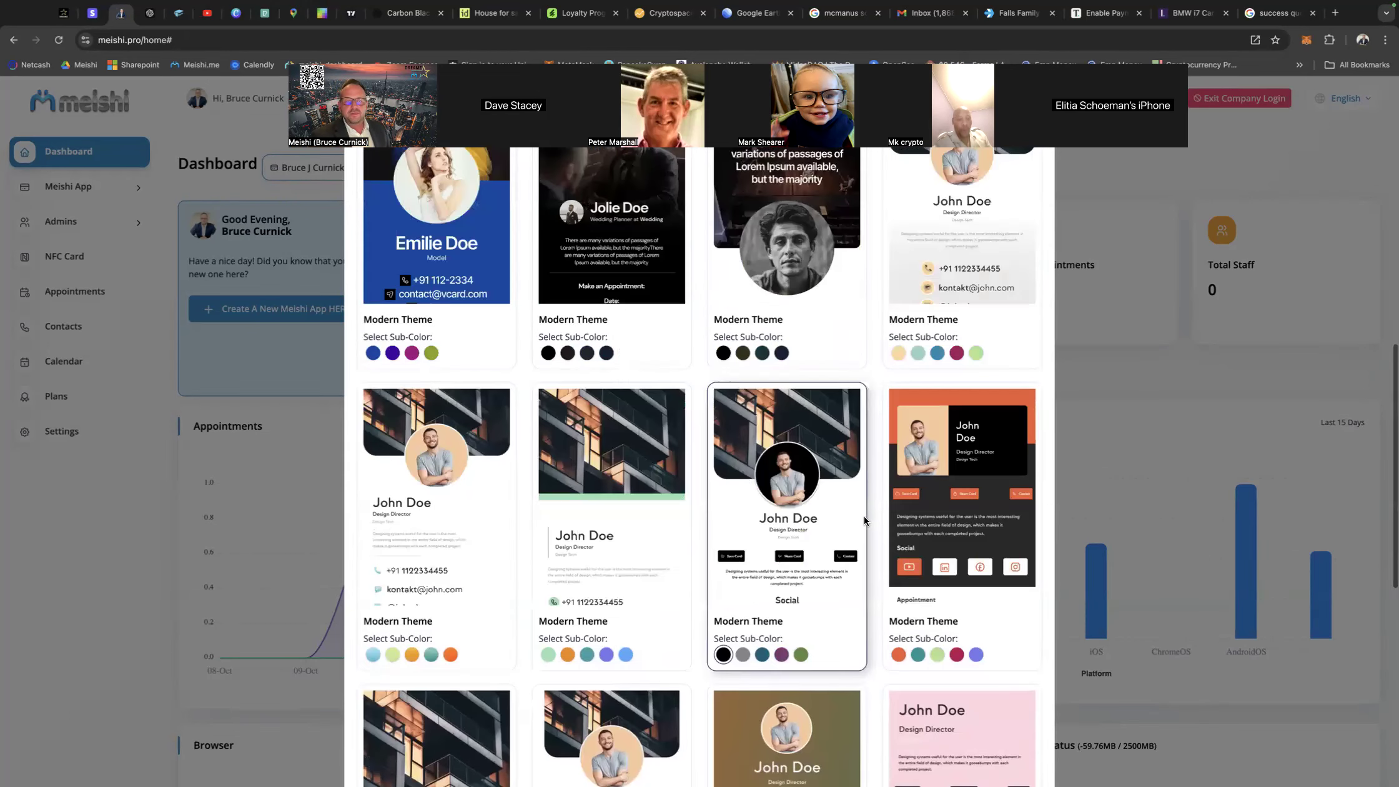
scroll(792, 491, down, 6)
scroll(792, 491, down, 7)
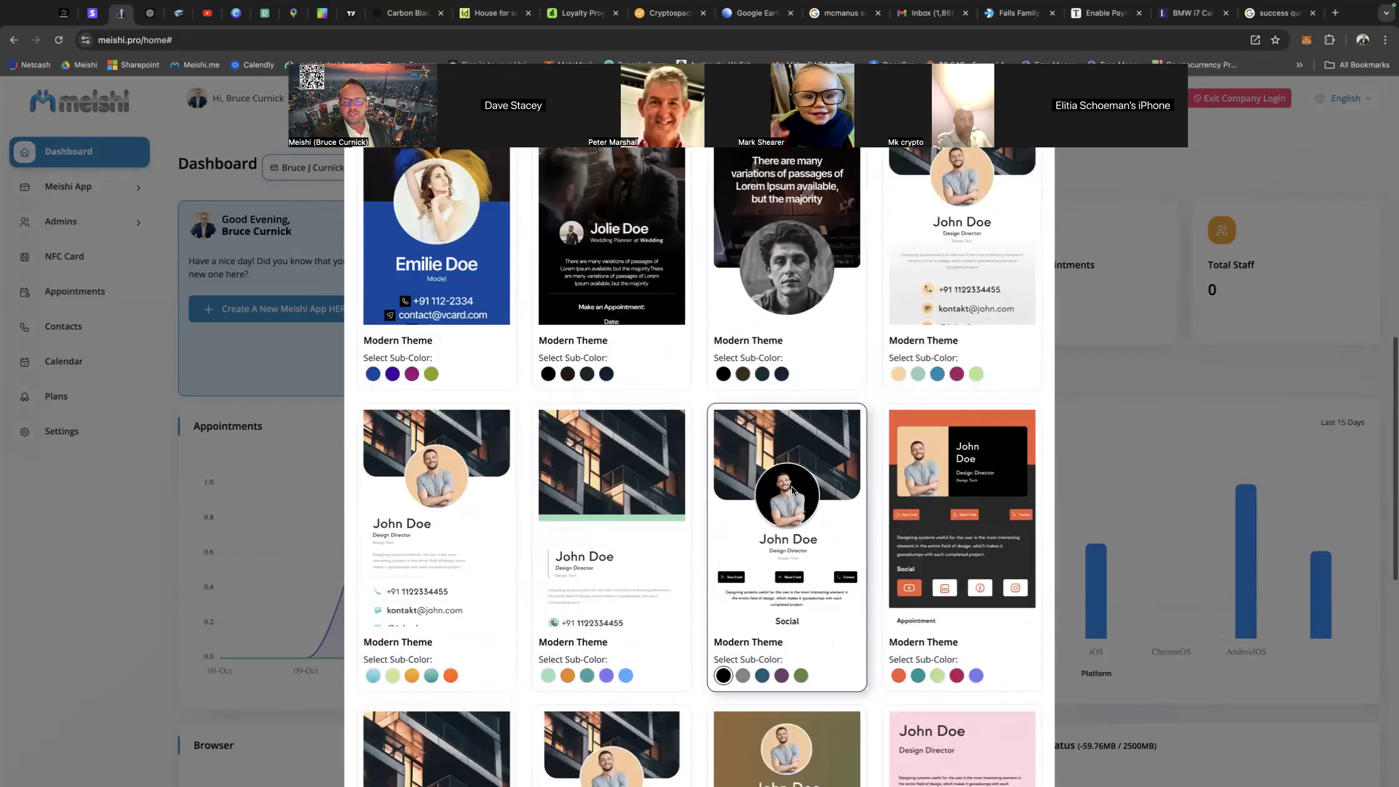
scroll(742, 568, down, 7)
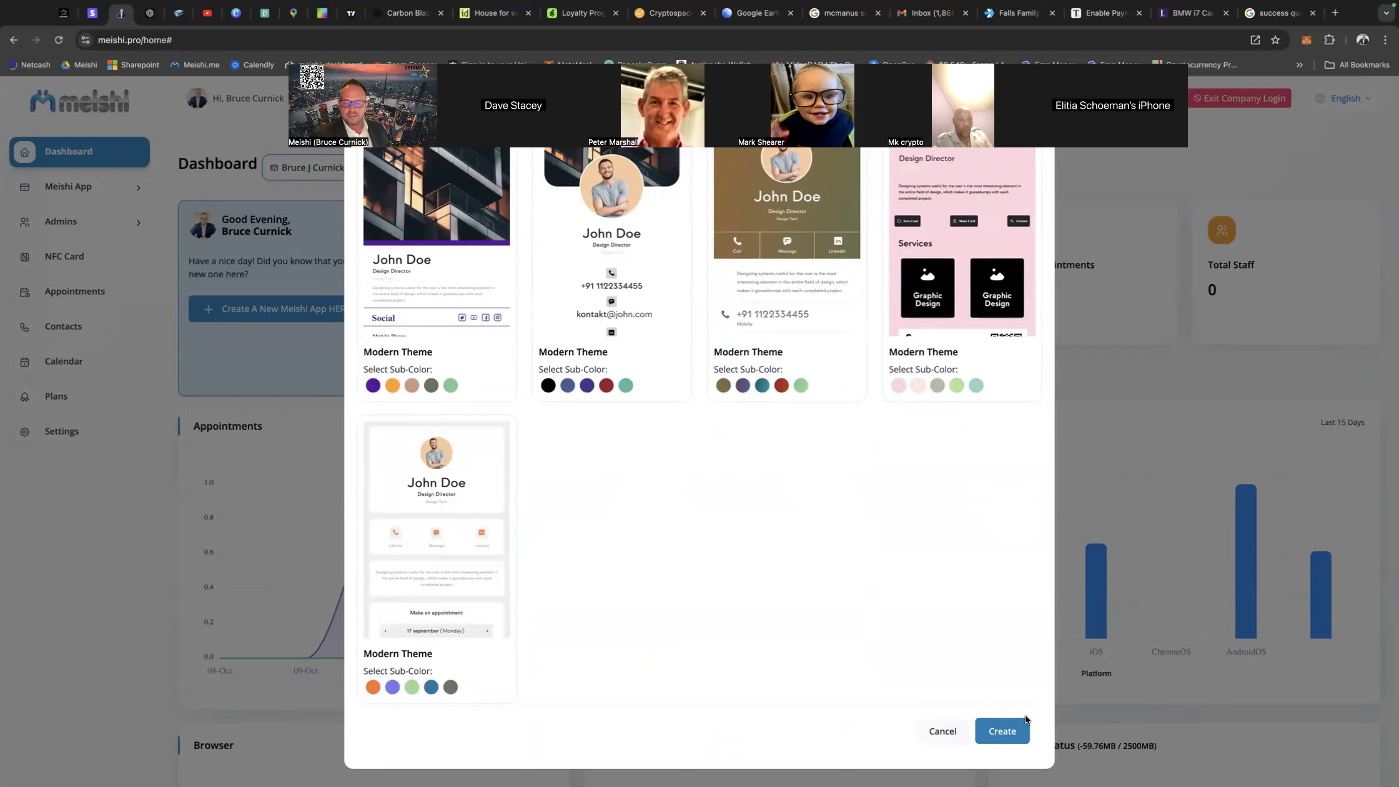
click(1003, 731)
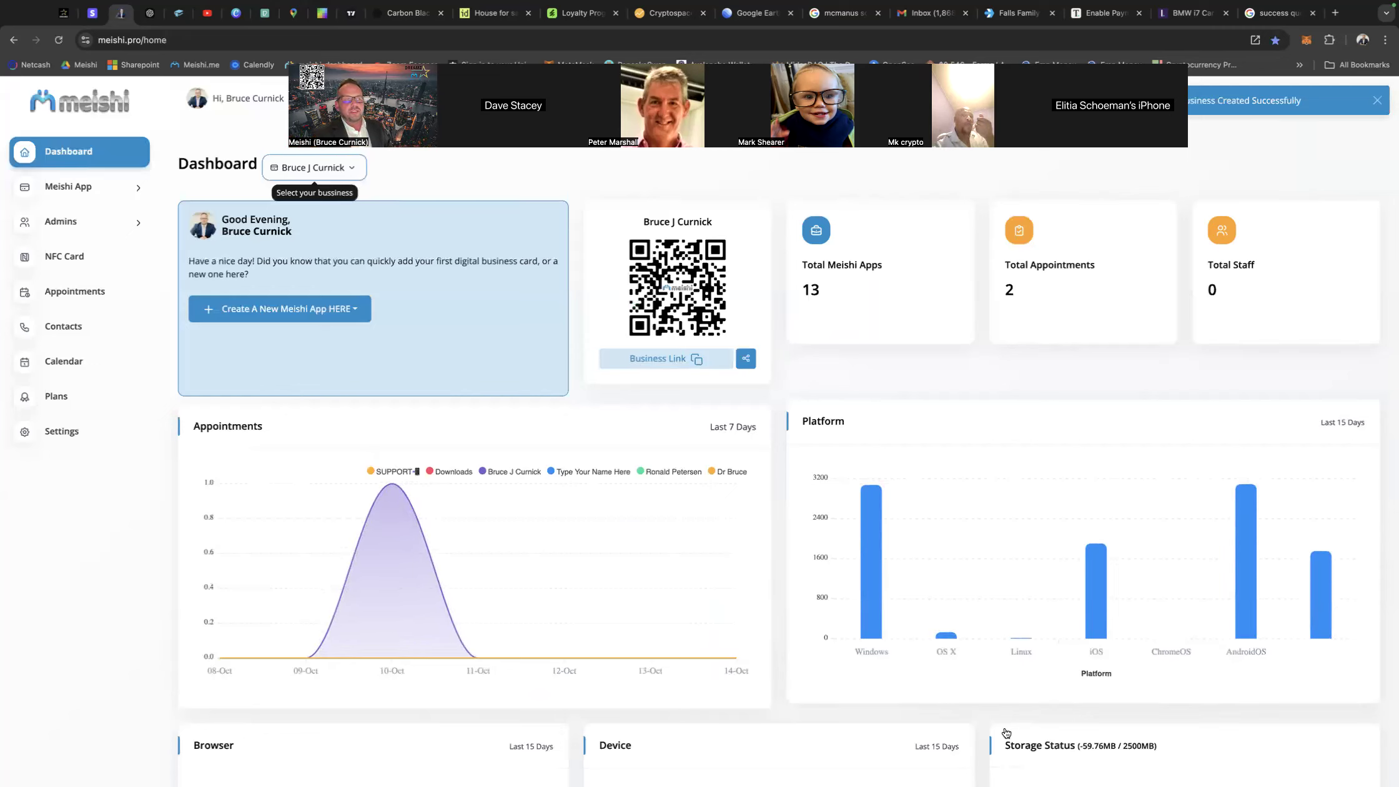
Open the newly created Meishi app for editing from the app list and show its business details.
click(97, 198)
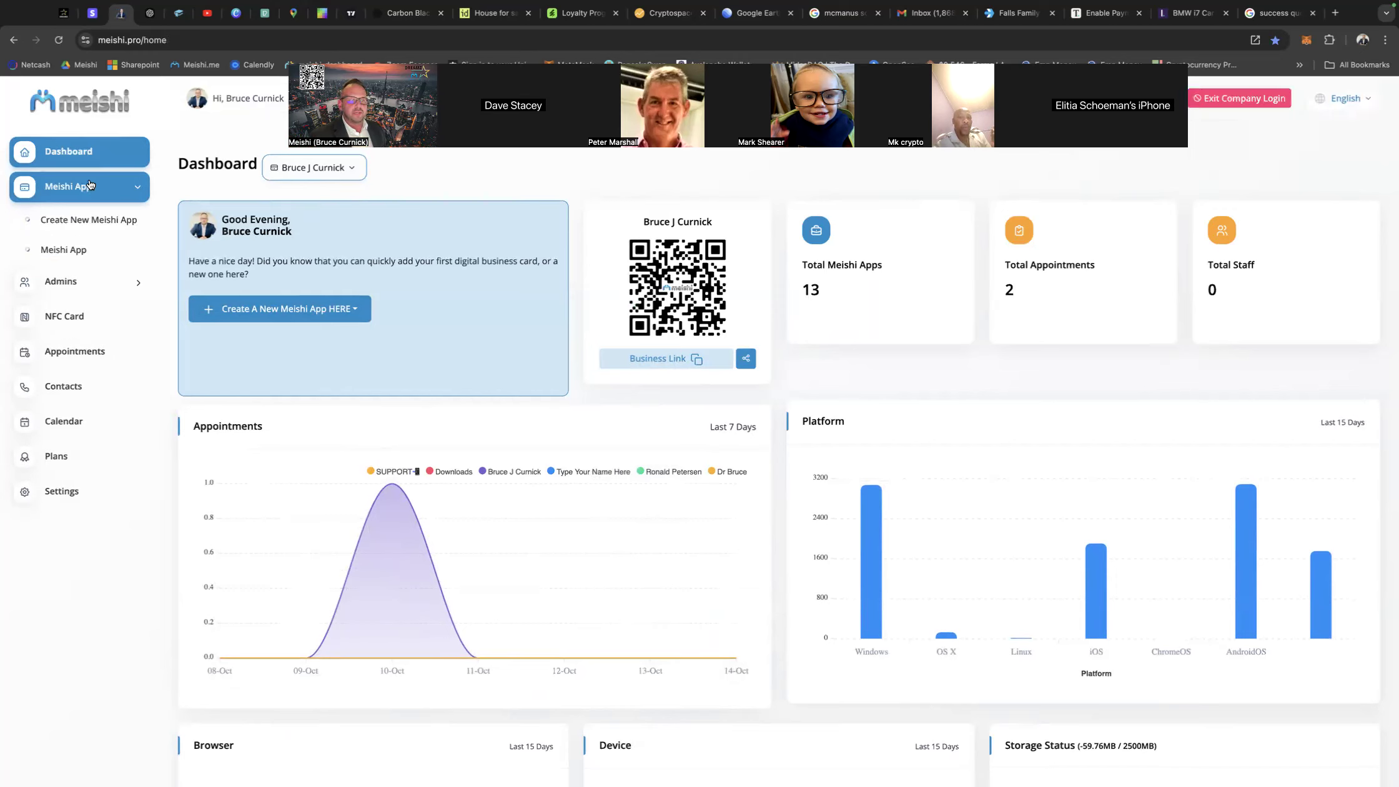
click(67, 251)
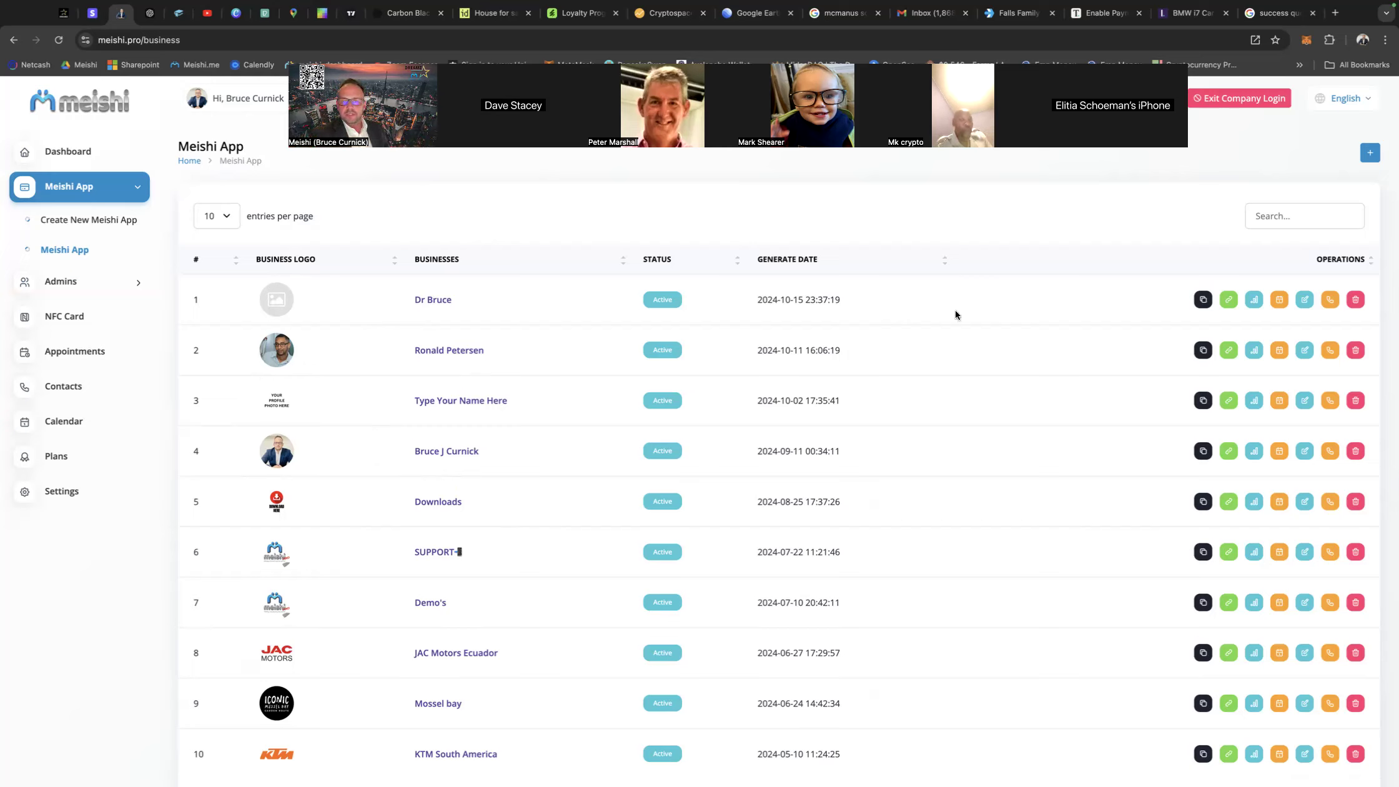
click(1304, 301)
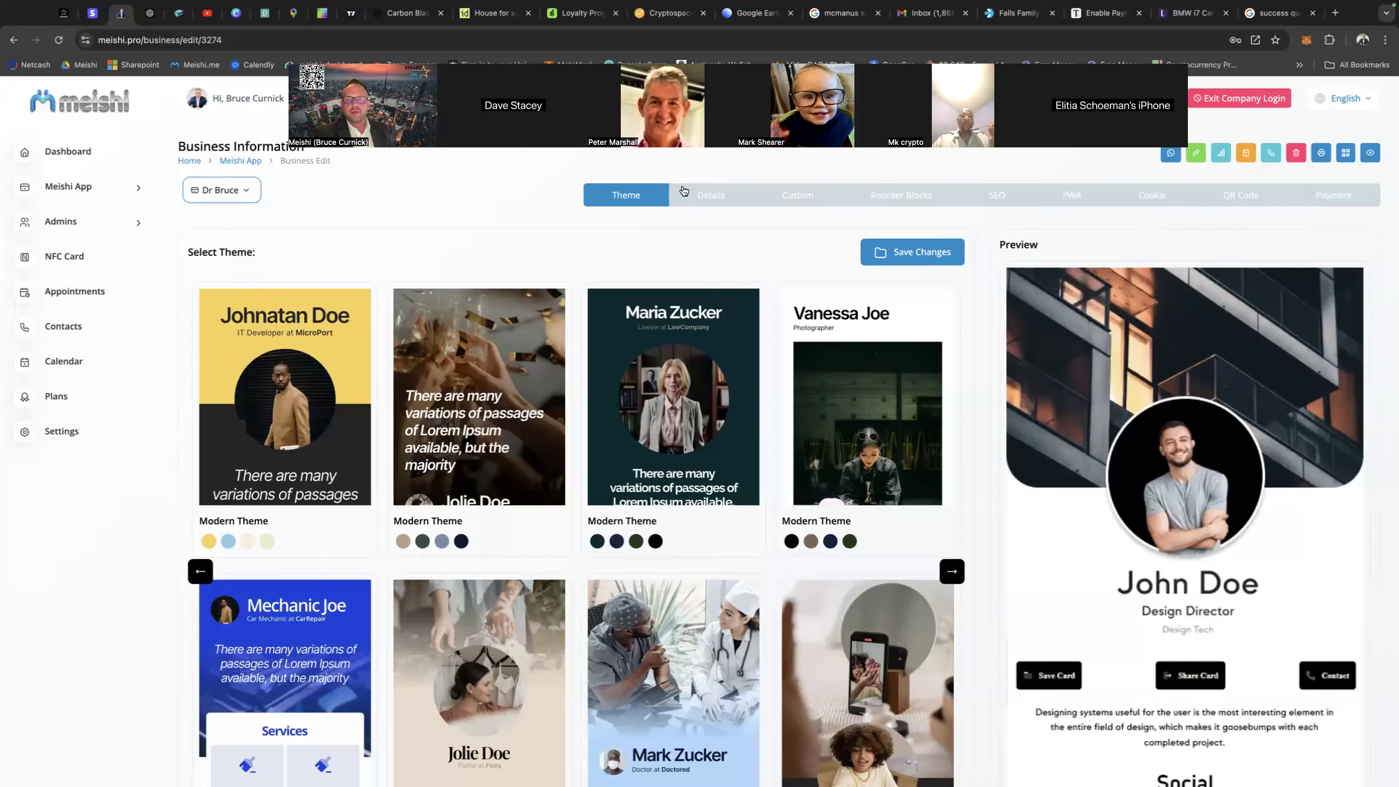
click(703, 198)
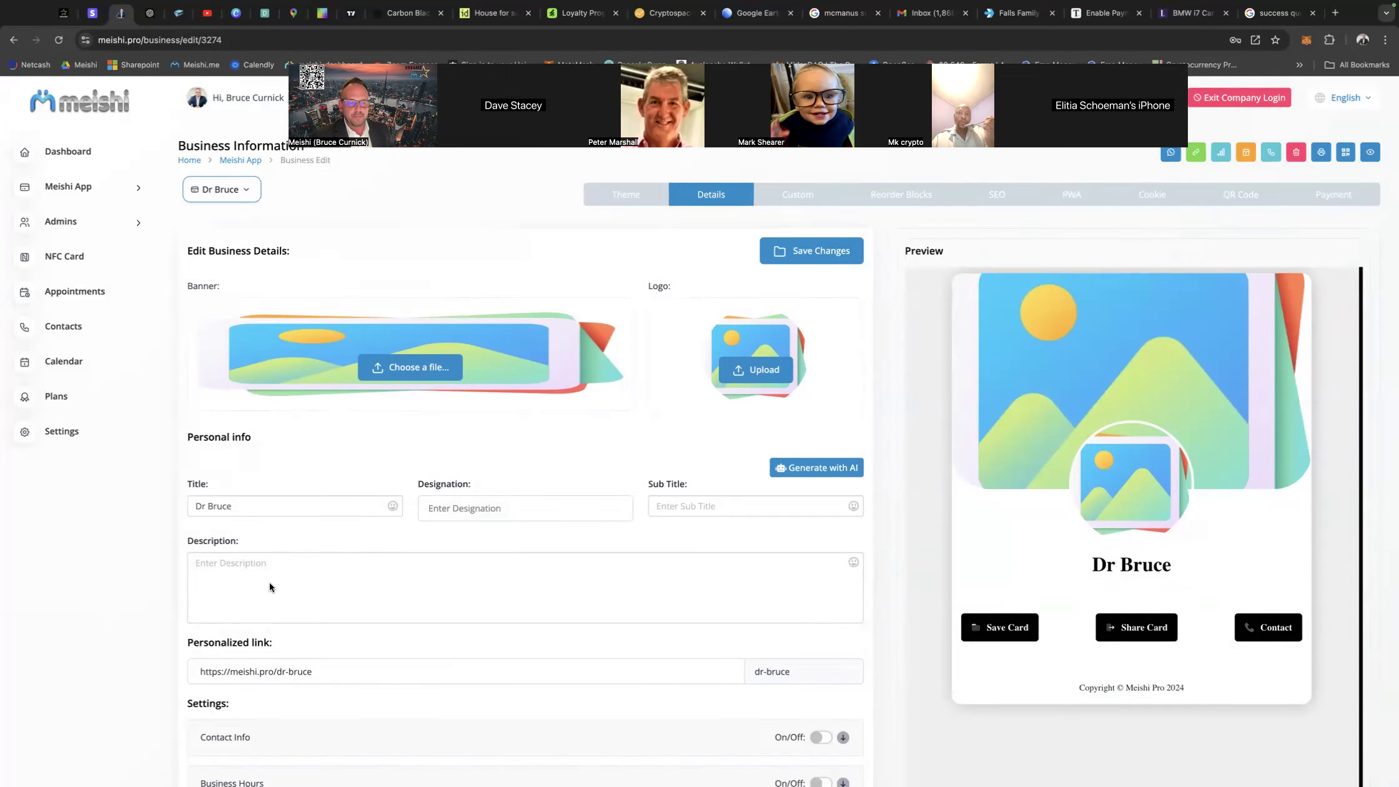
Rewrite the personalized link's ending as the doctor's title and first name, each capitalized, with no hyphen between them.
scroll(269, 583, down, 2)
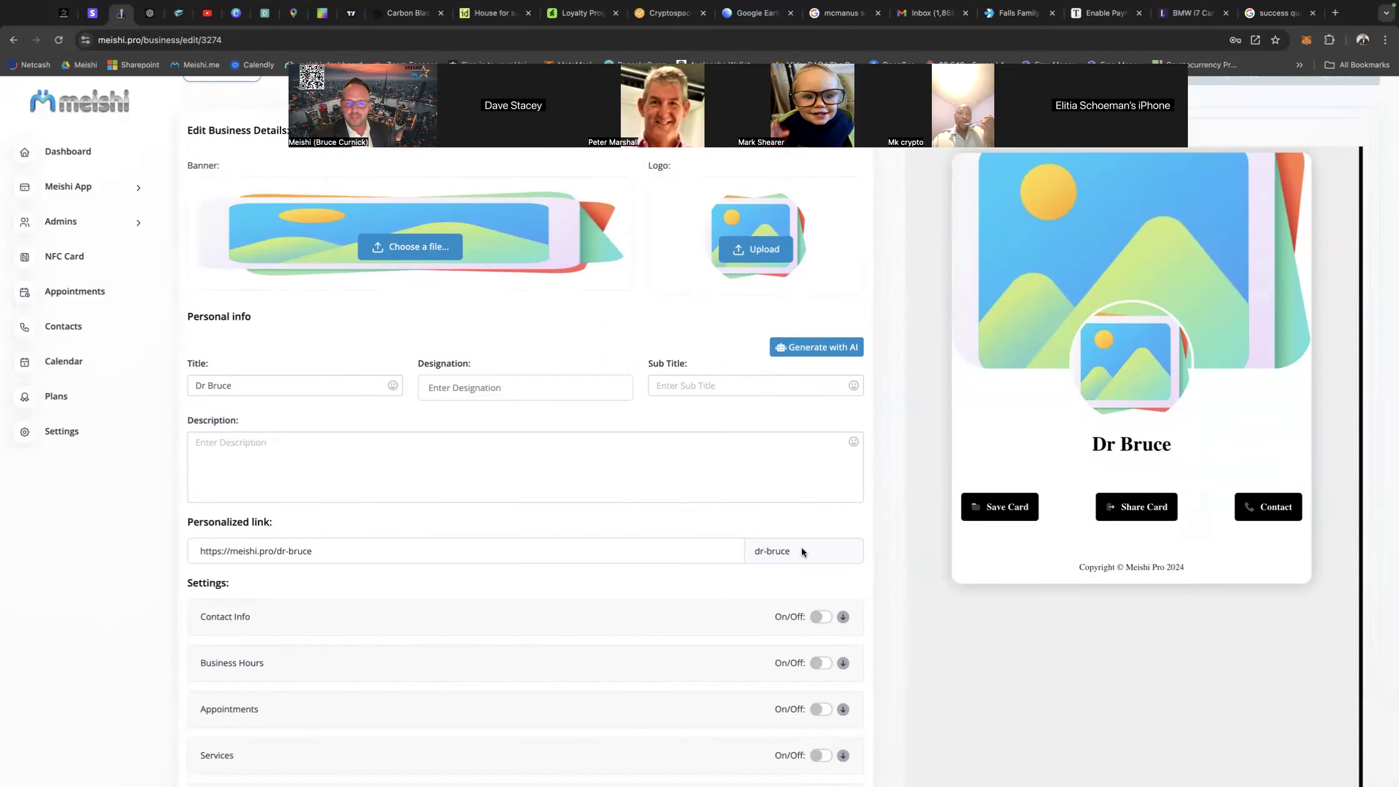
drag(323, 549, 202, 551)
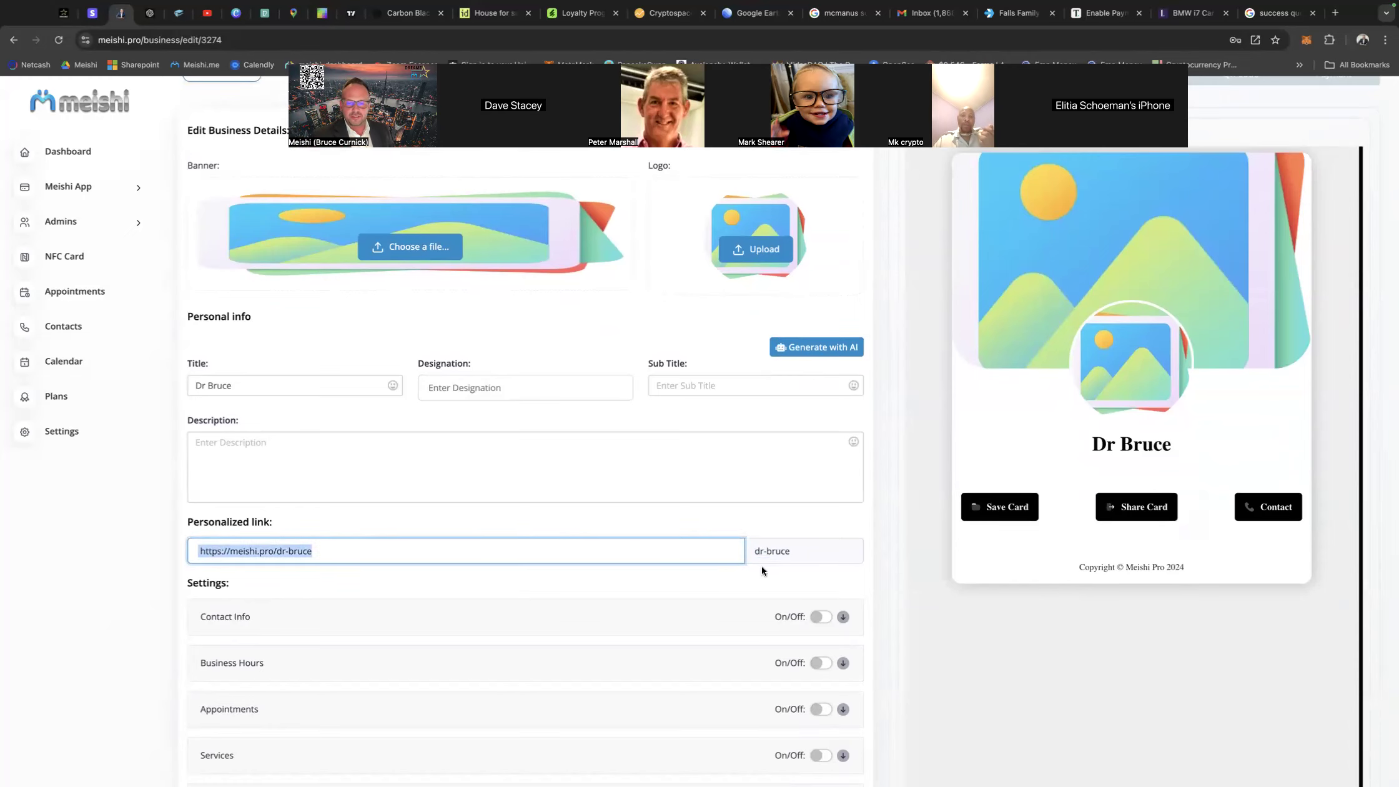
scroll(784, 553, down, 3)
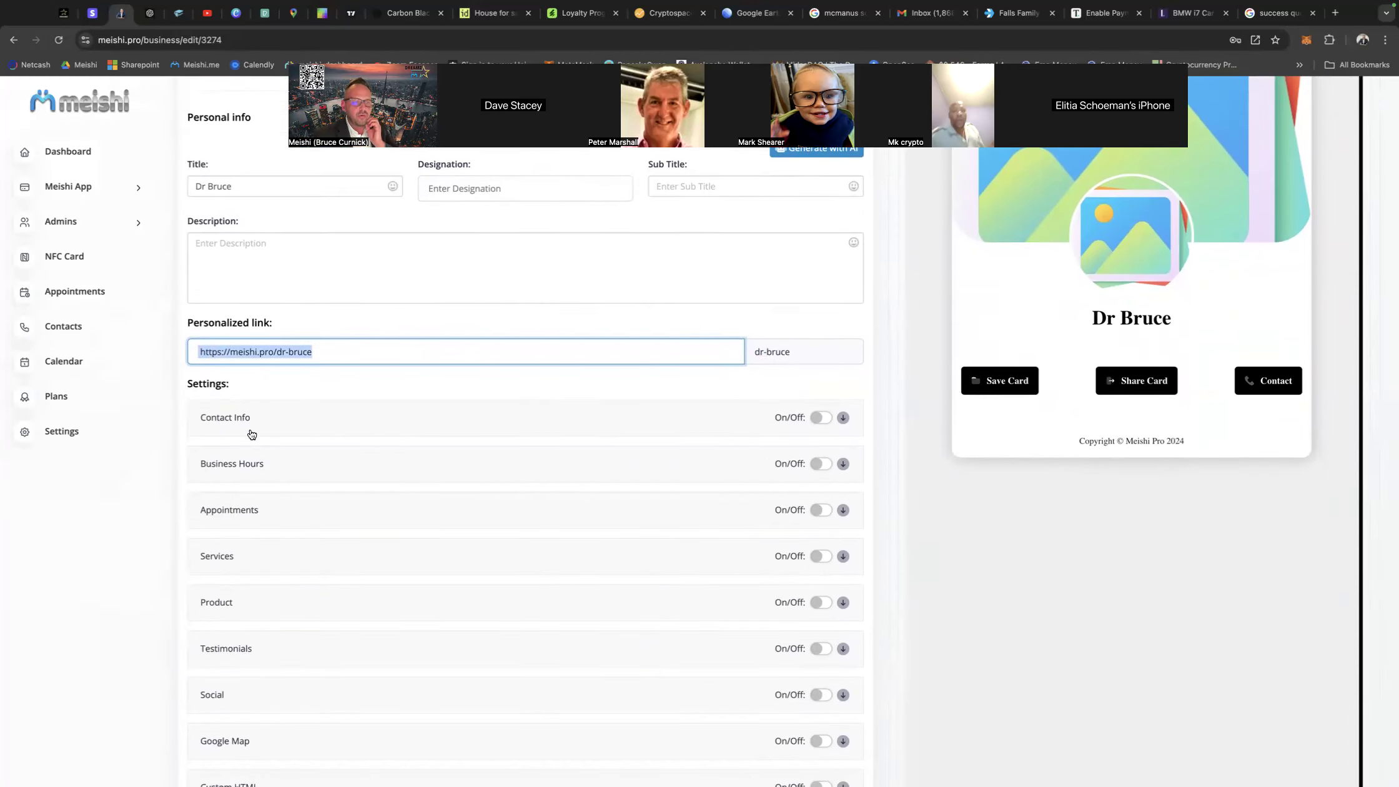
scroll(344, 565, down, 3)
scroll(343, 566, up, 8)
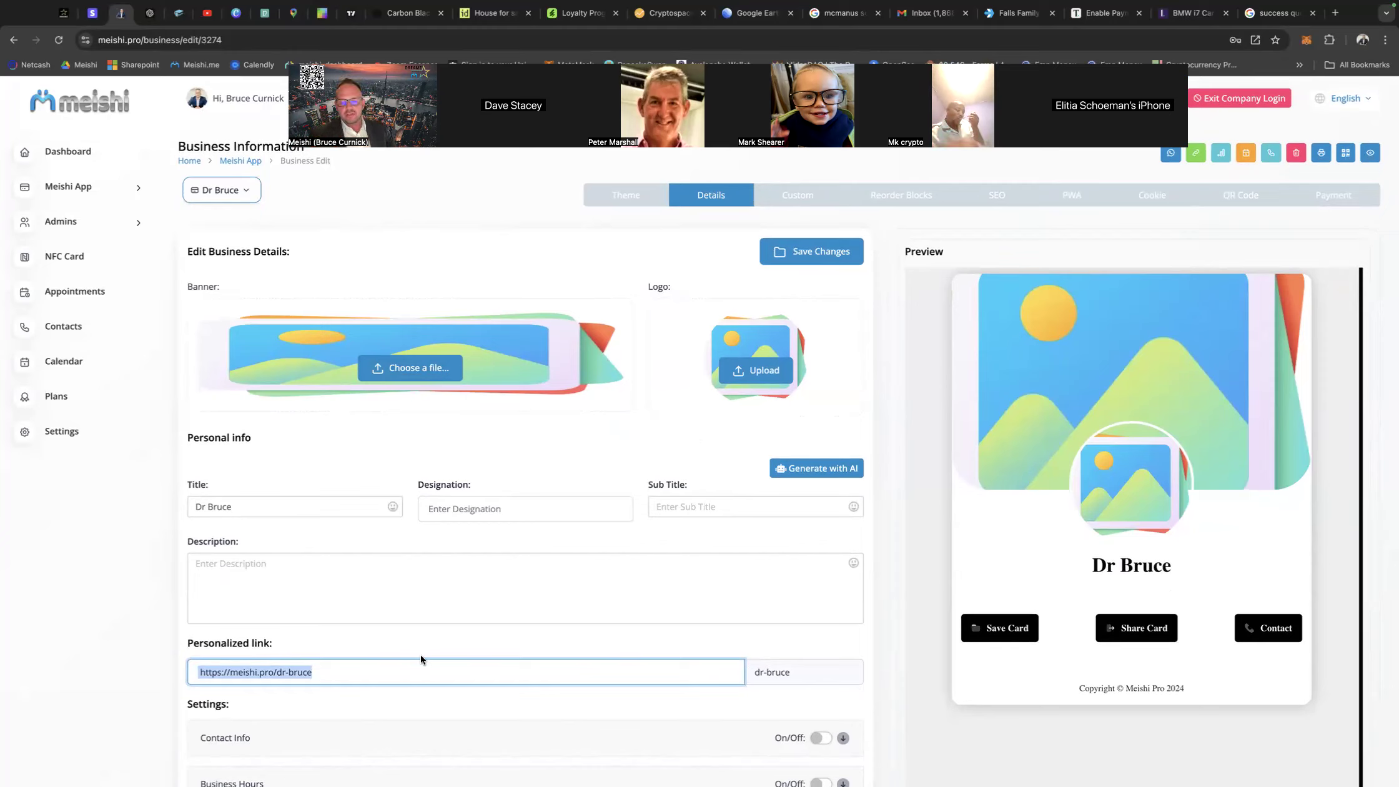
click(762, 672)
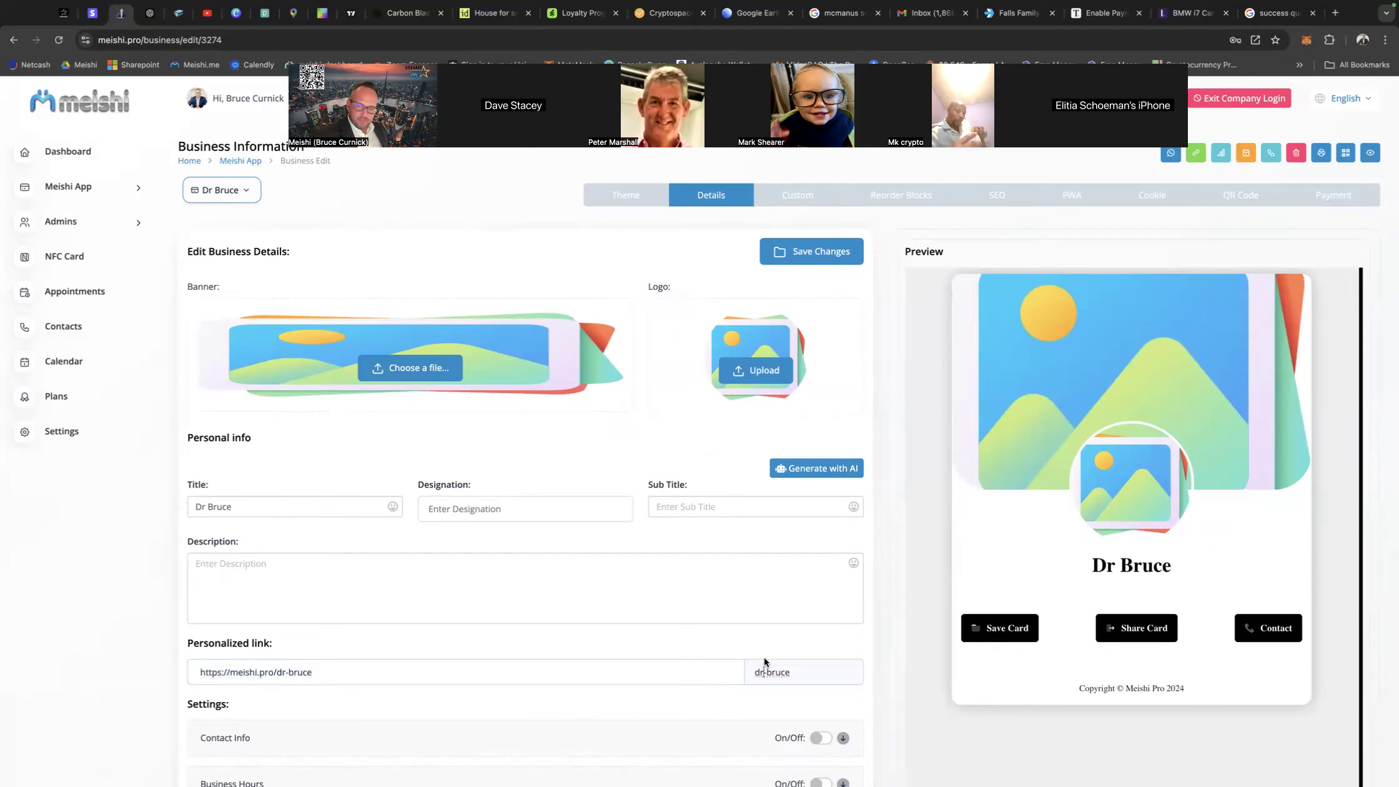
key(BackSpace)
key(BackSpace)
text(DR)
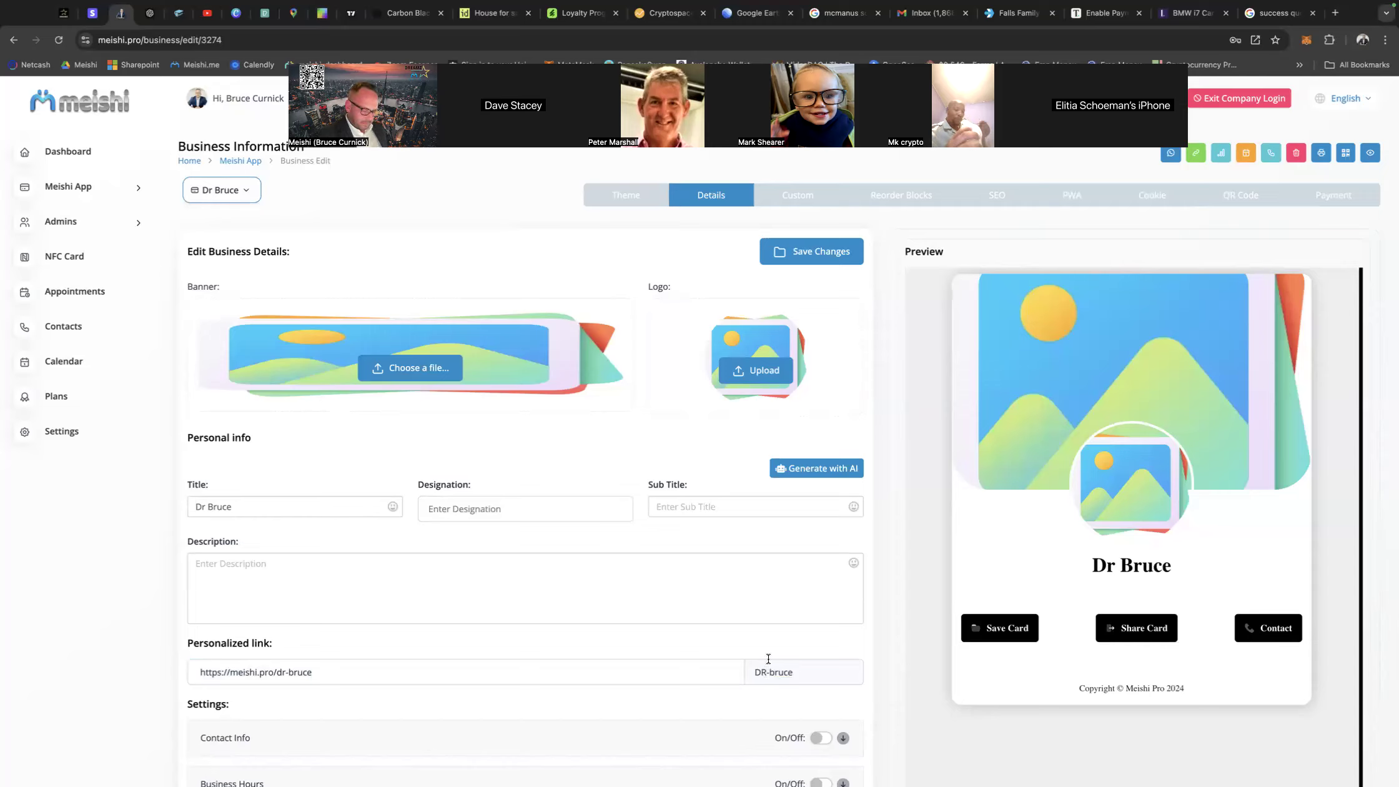
key(BackSpace)
text(r)
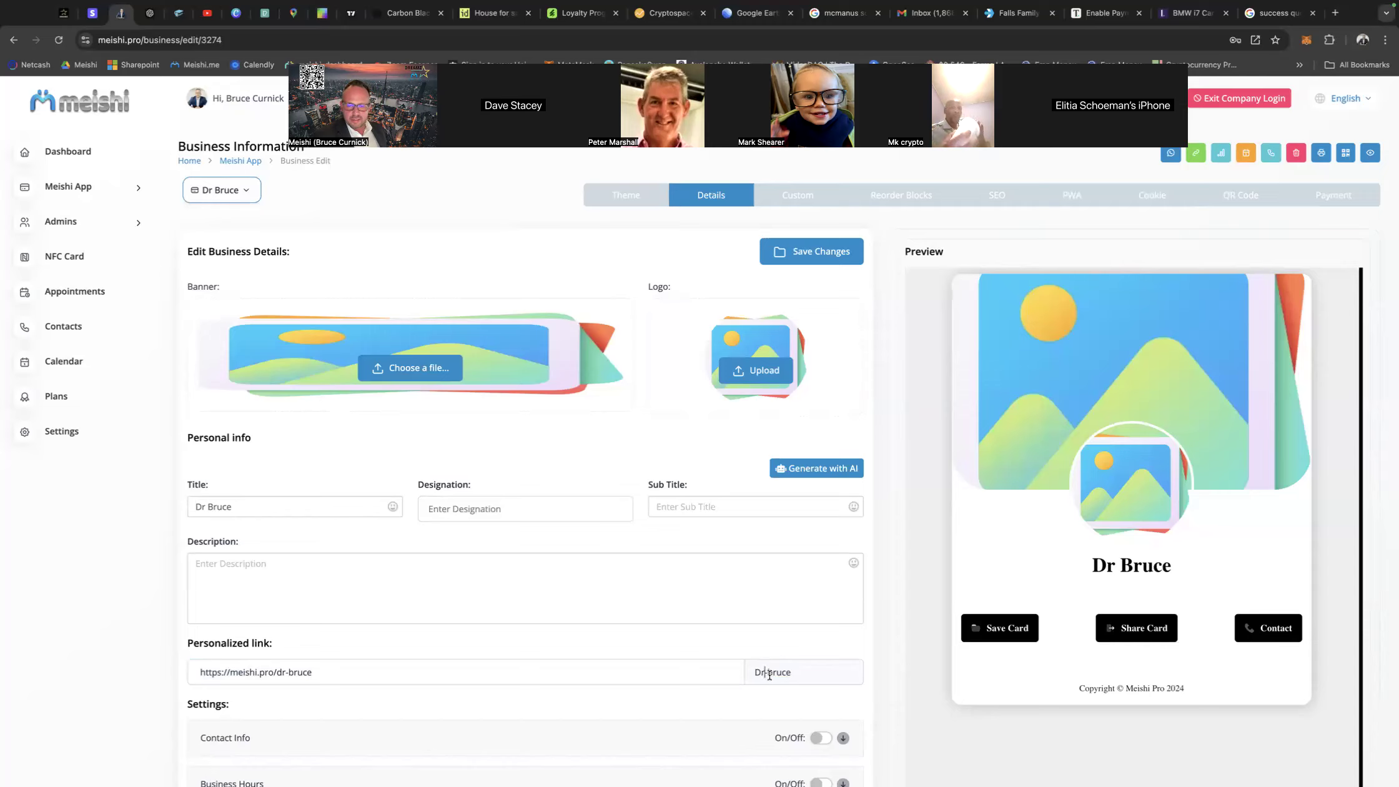
key(Delete)
key(Delete)
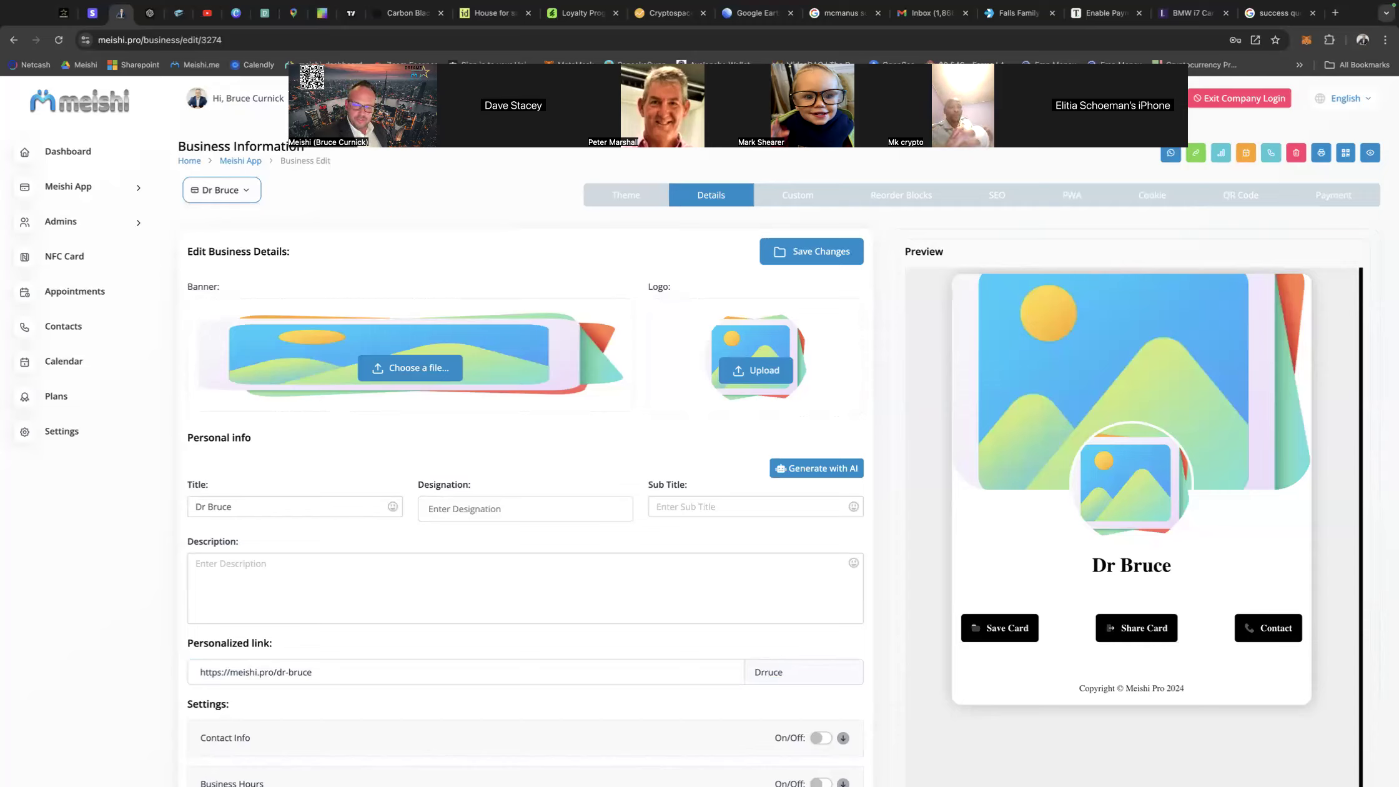
text(B)
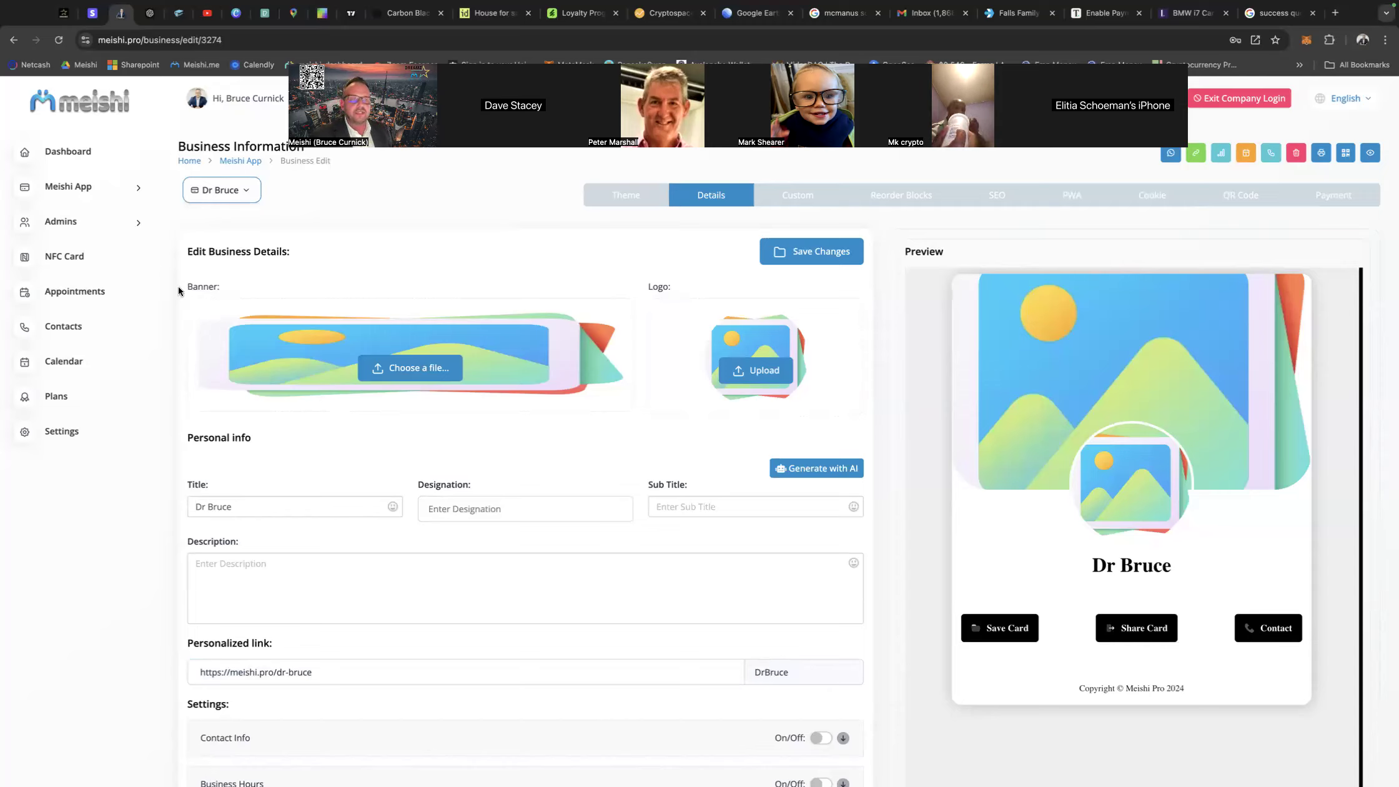
Switch to Pexels and search the free photos for "doctor".
click(265, 15)
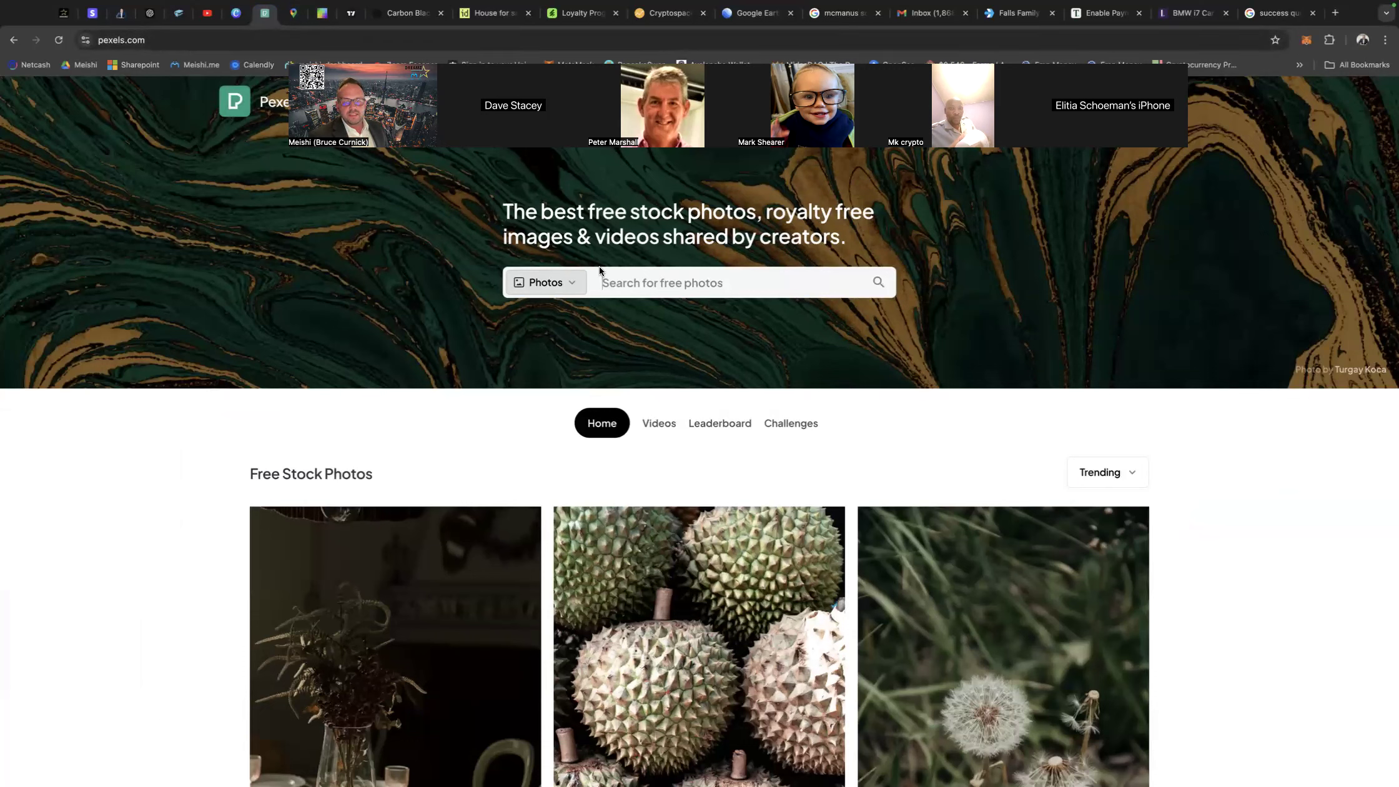
click(559, 284)
click(607, 288)
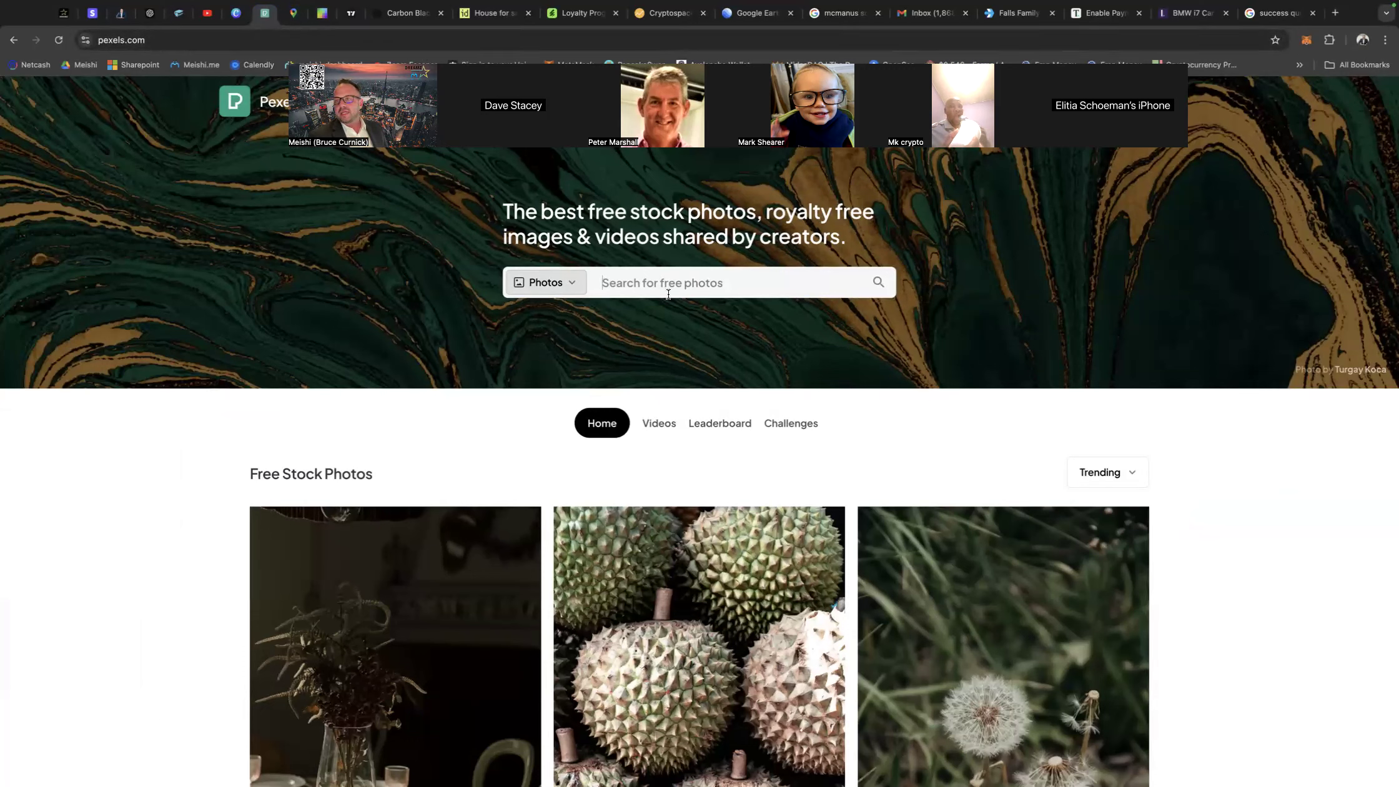
click(628, 288)
text(doctor)
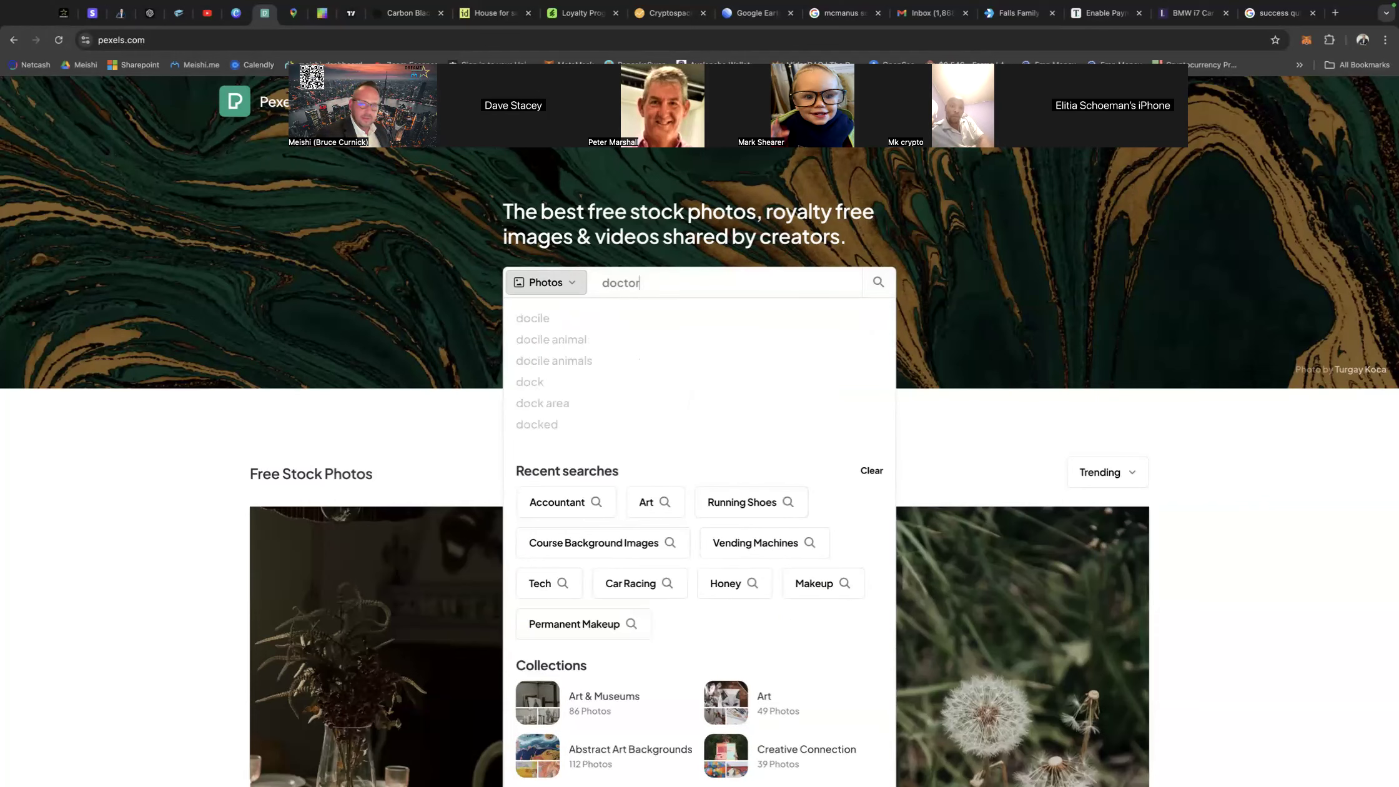
click(556, 319)
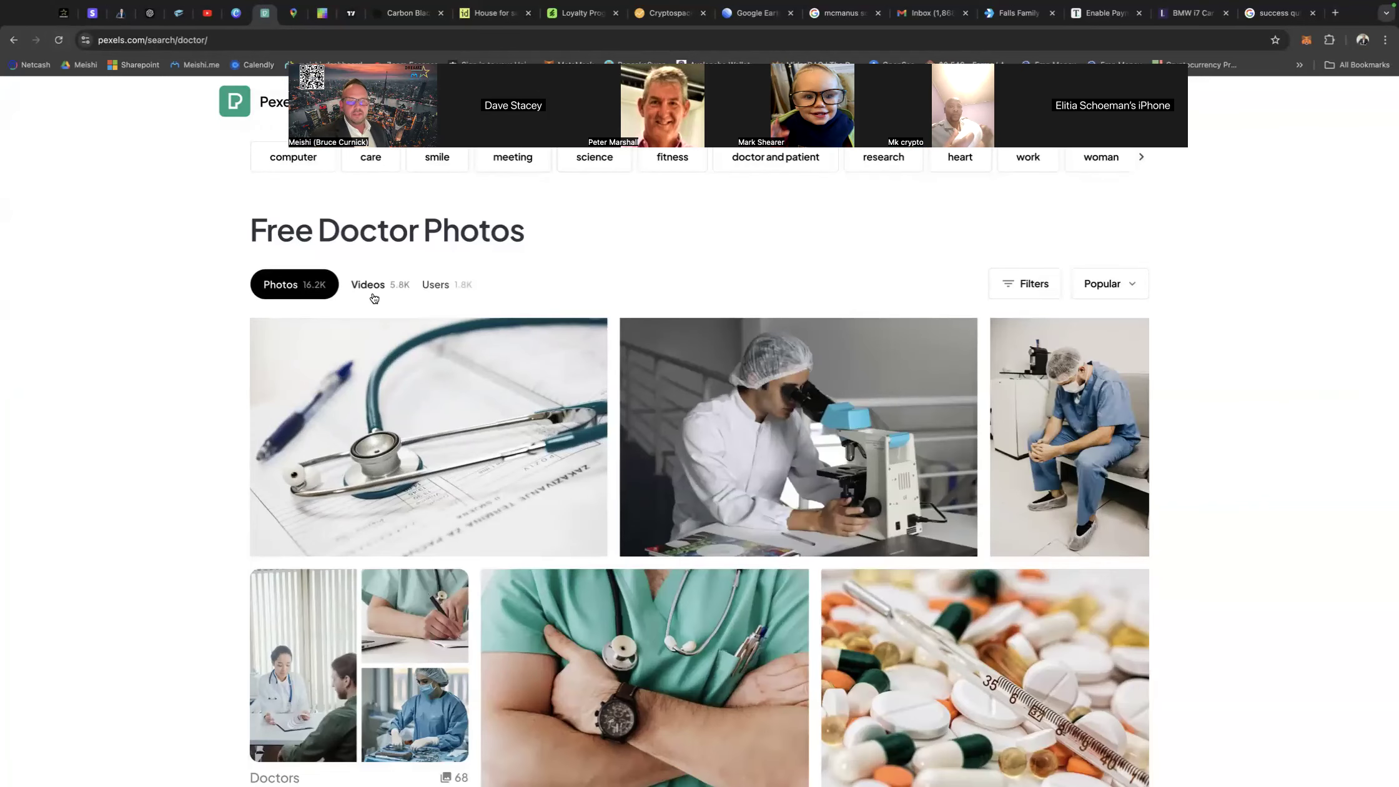
Filter the doctor photos to horizontal orientation.
click(1011, 287)
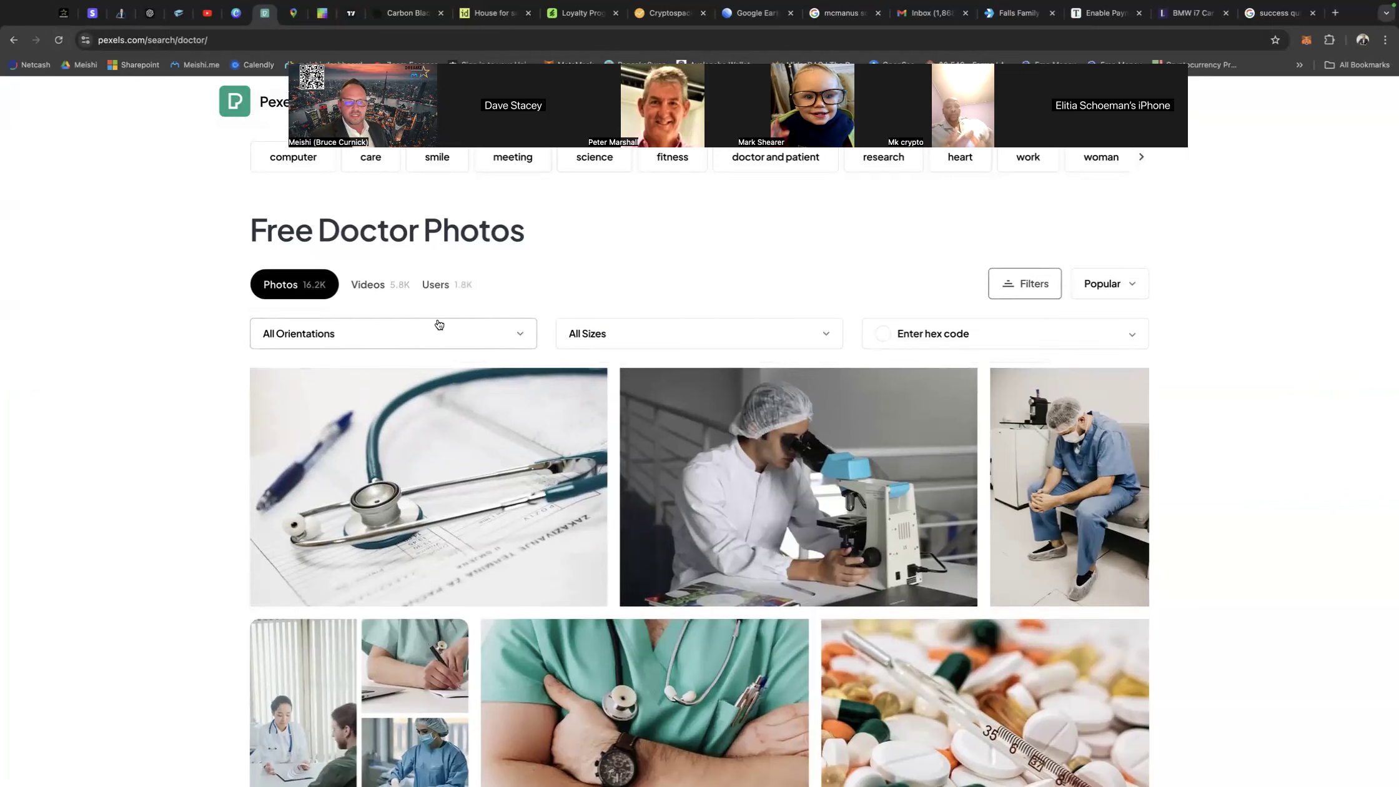
click(465, 330)
click(315, 403)
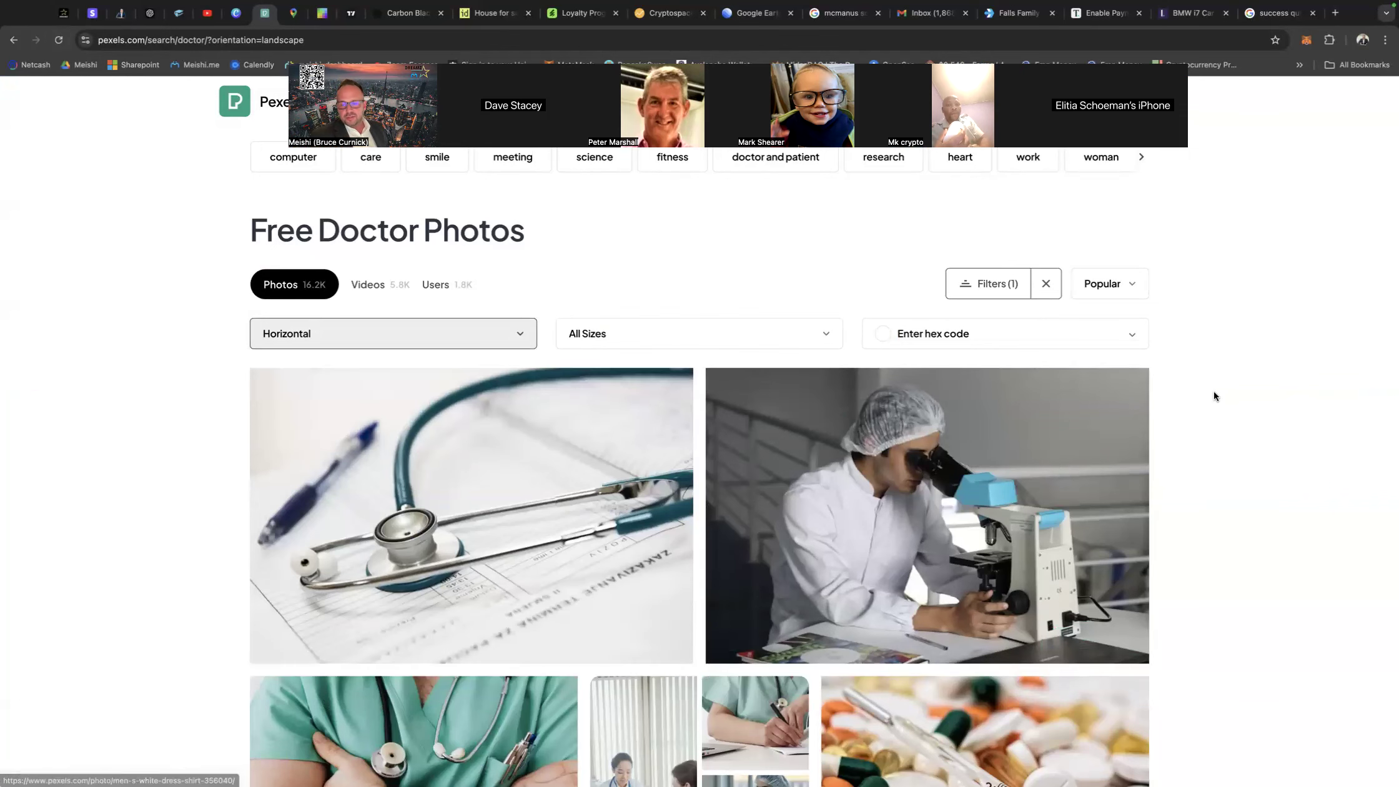
Browse the horizontal doctor photos for a suitable banner image.
scroll(1214, 391, down, 3)
scroll(1215, 395, down, 8)
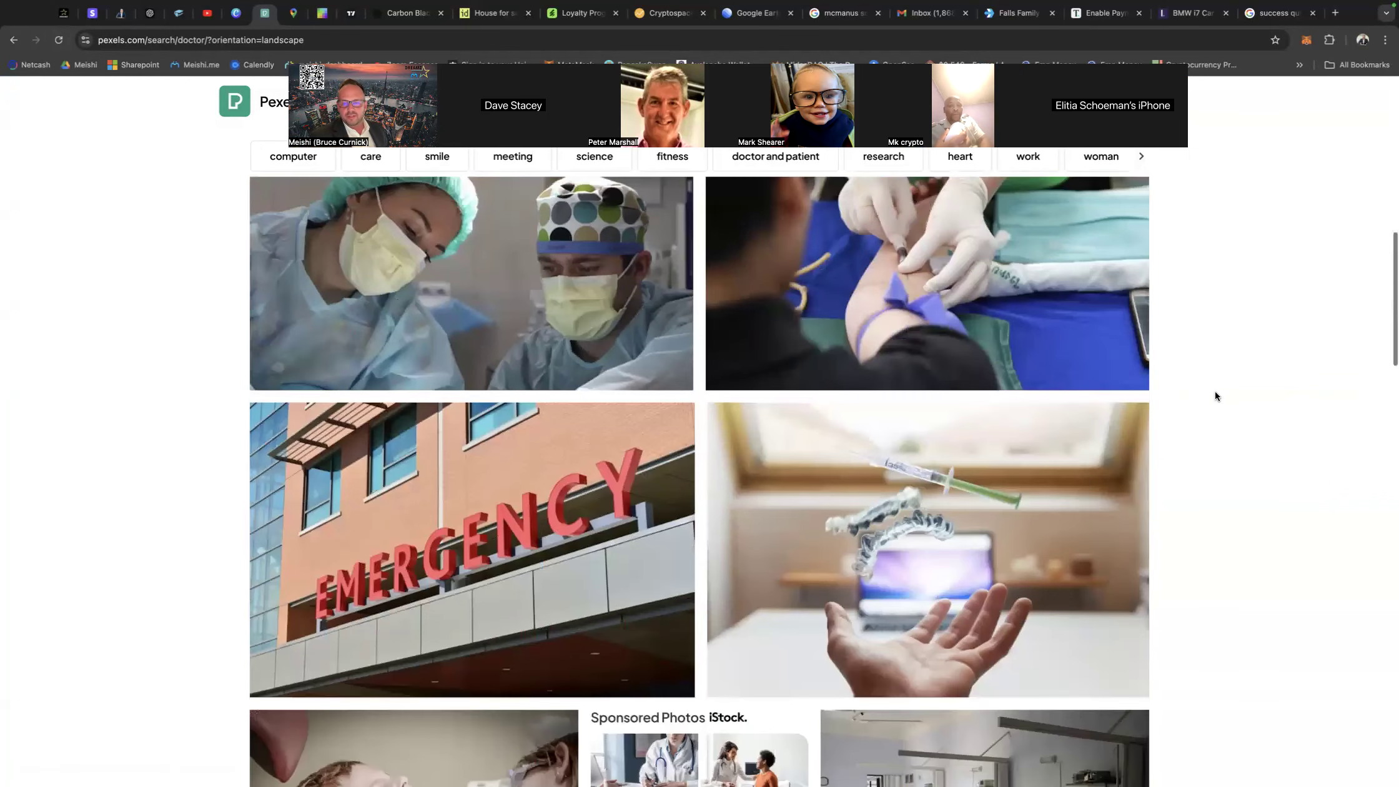
scroll(1216, 396, down, 10)
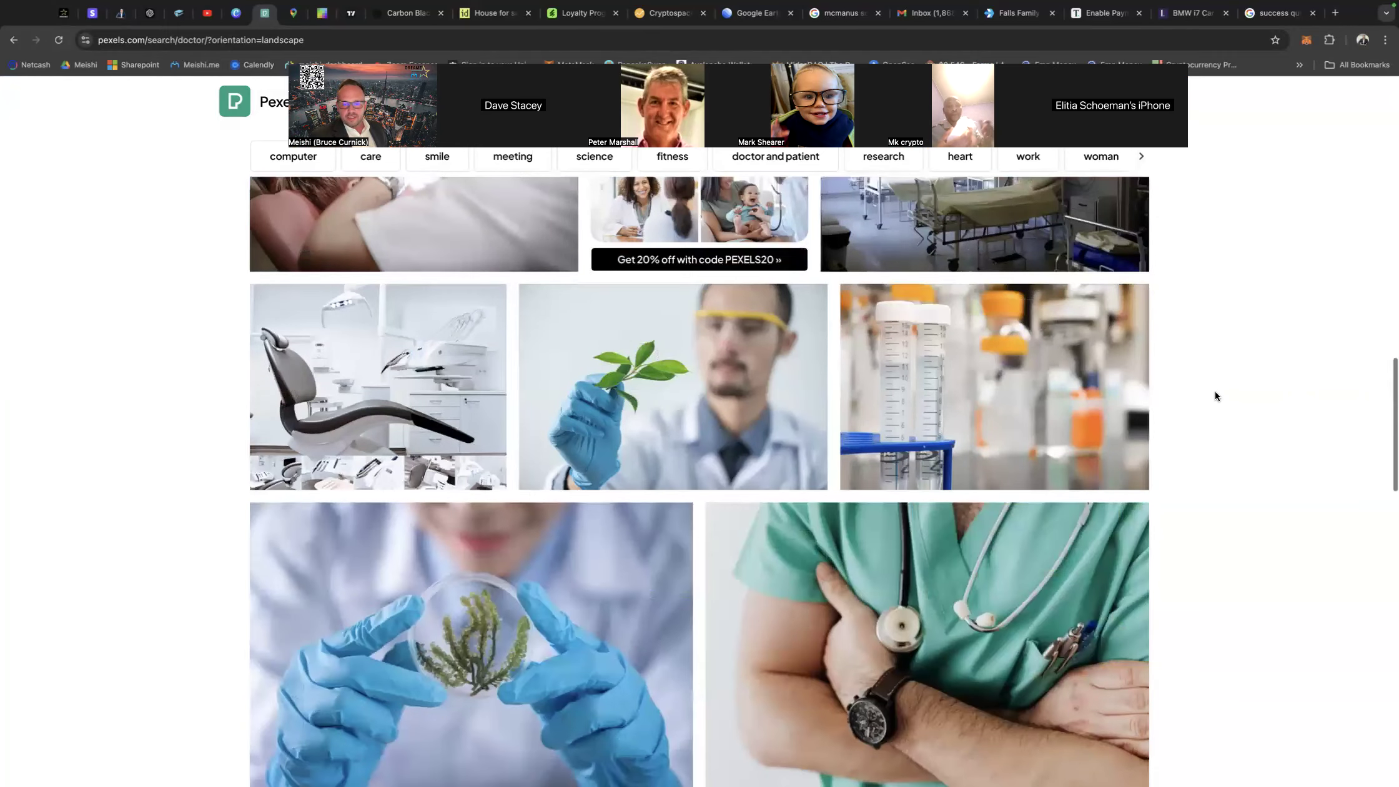
scroll(1214, 391, down, 9)
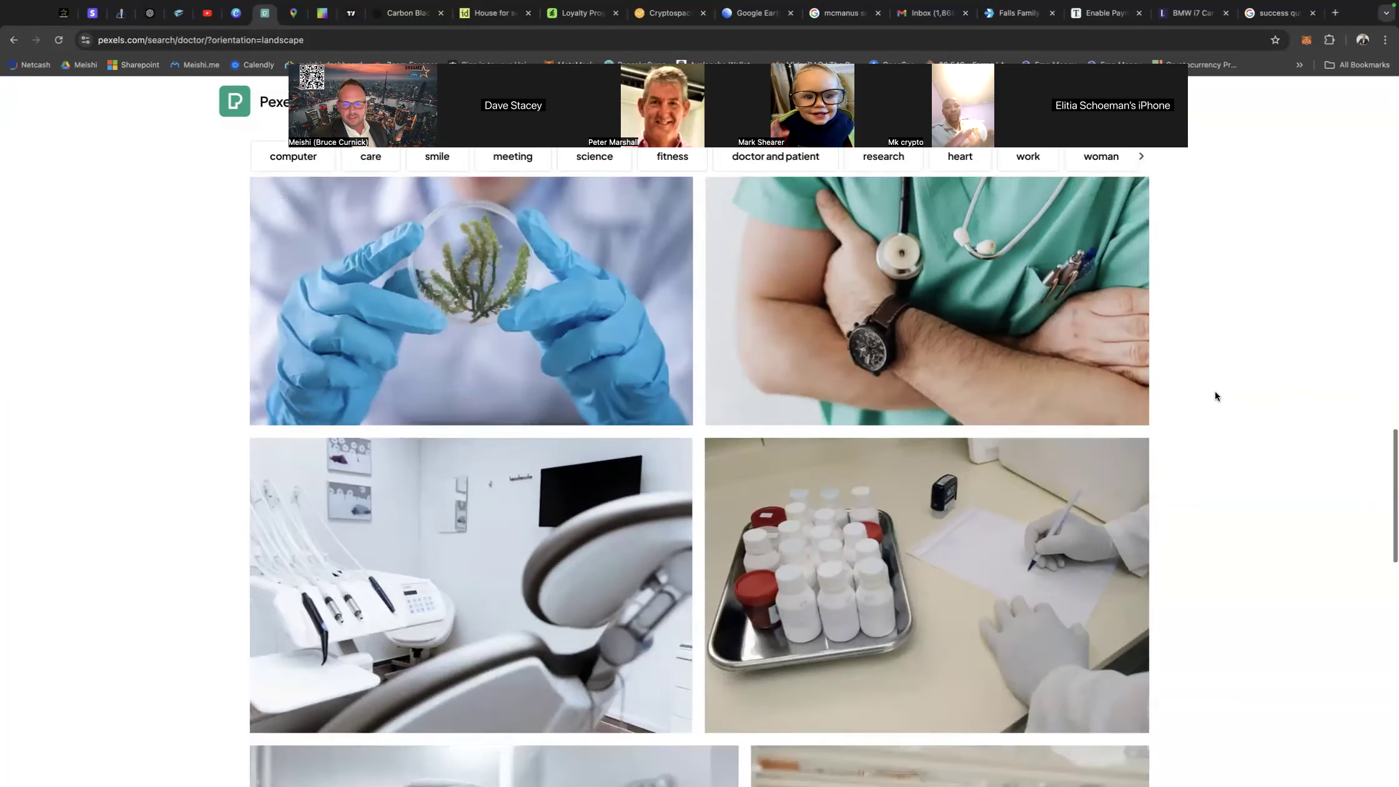
scroll(1215, 391, down, 13)
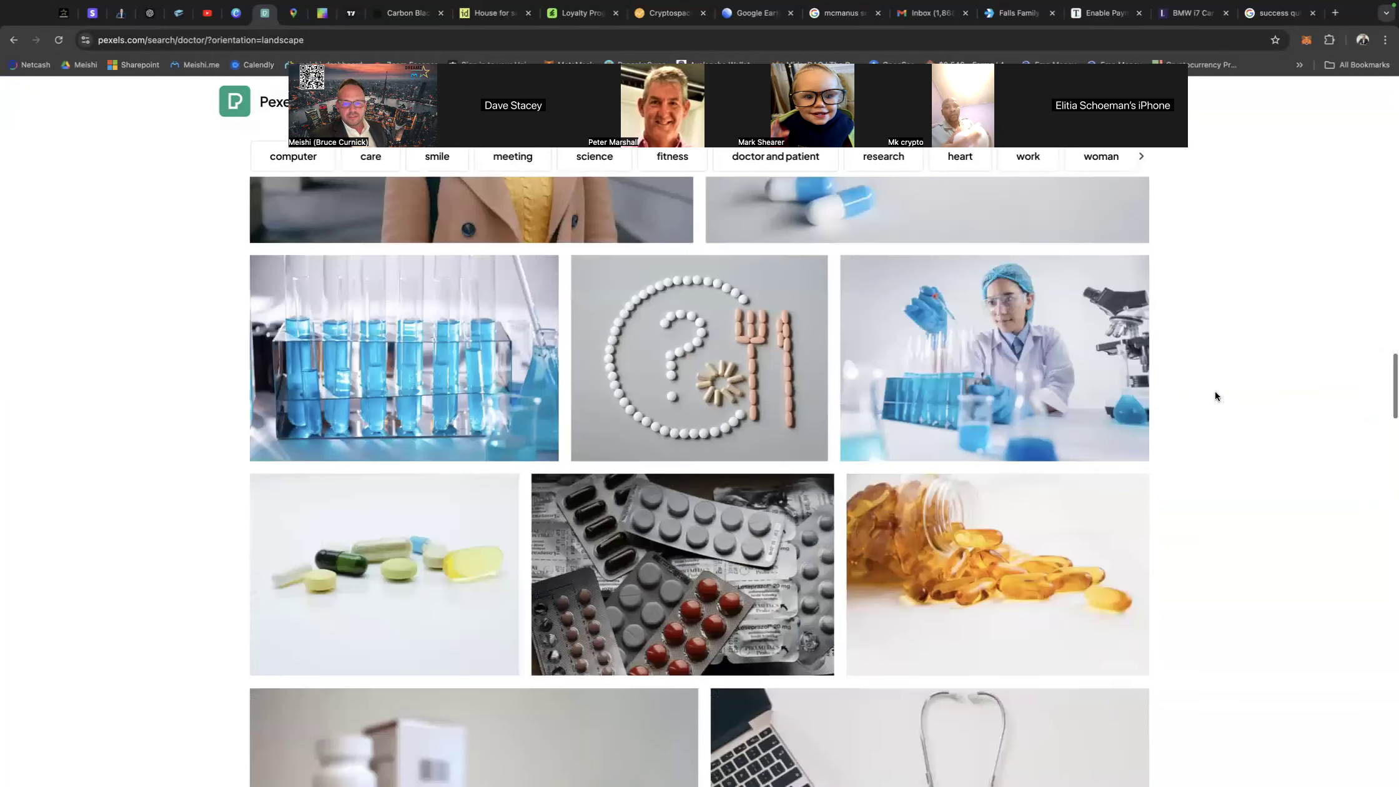
scroll(1215, 391, down, 11)
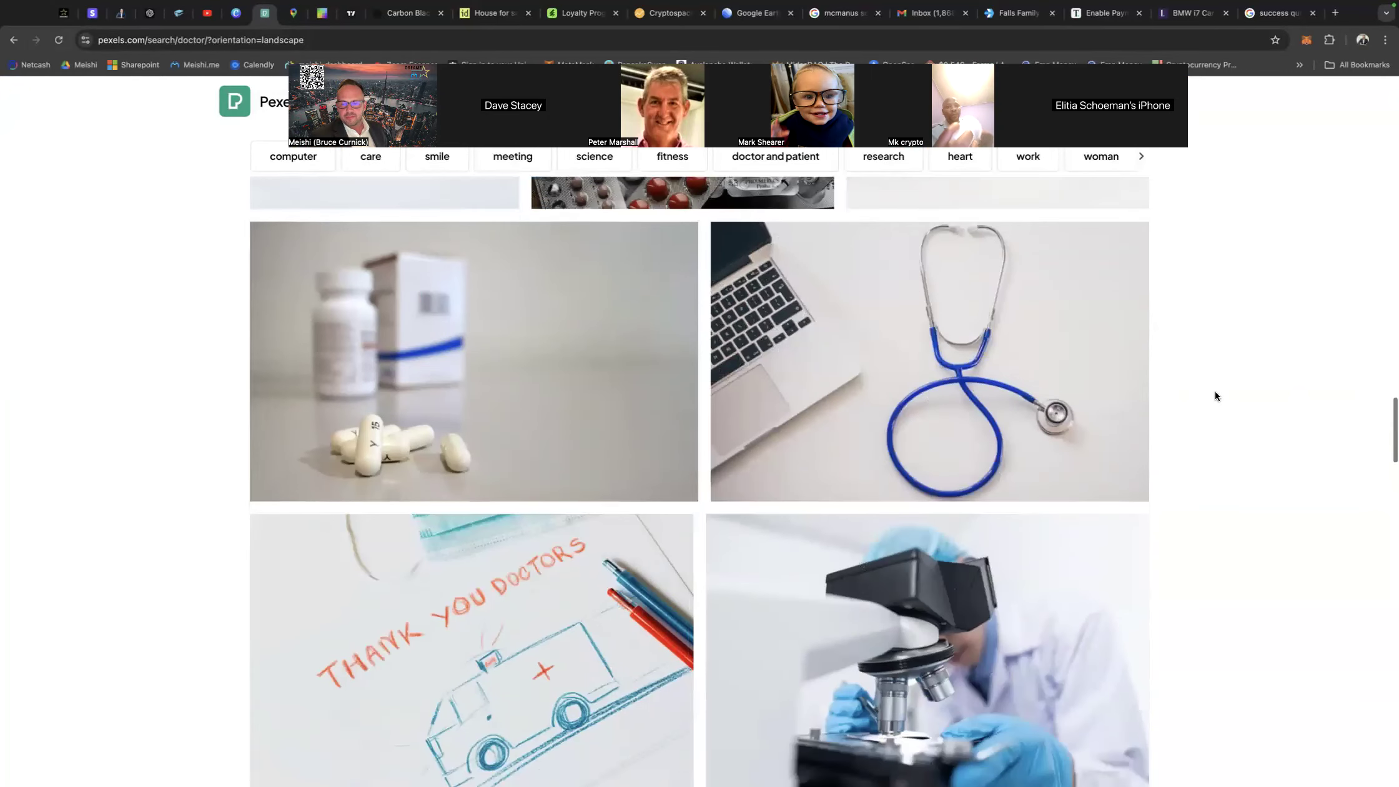
scroll(1214, 391, down, 14)
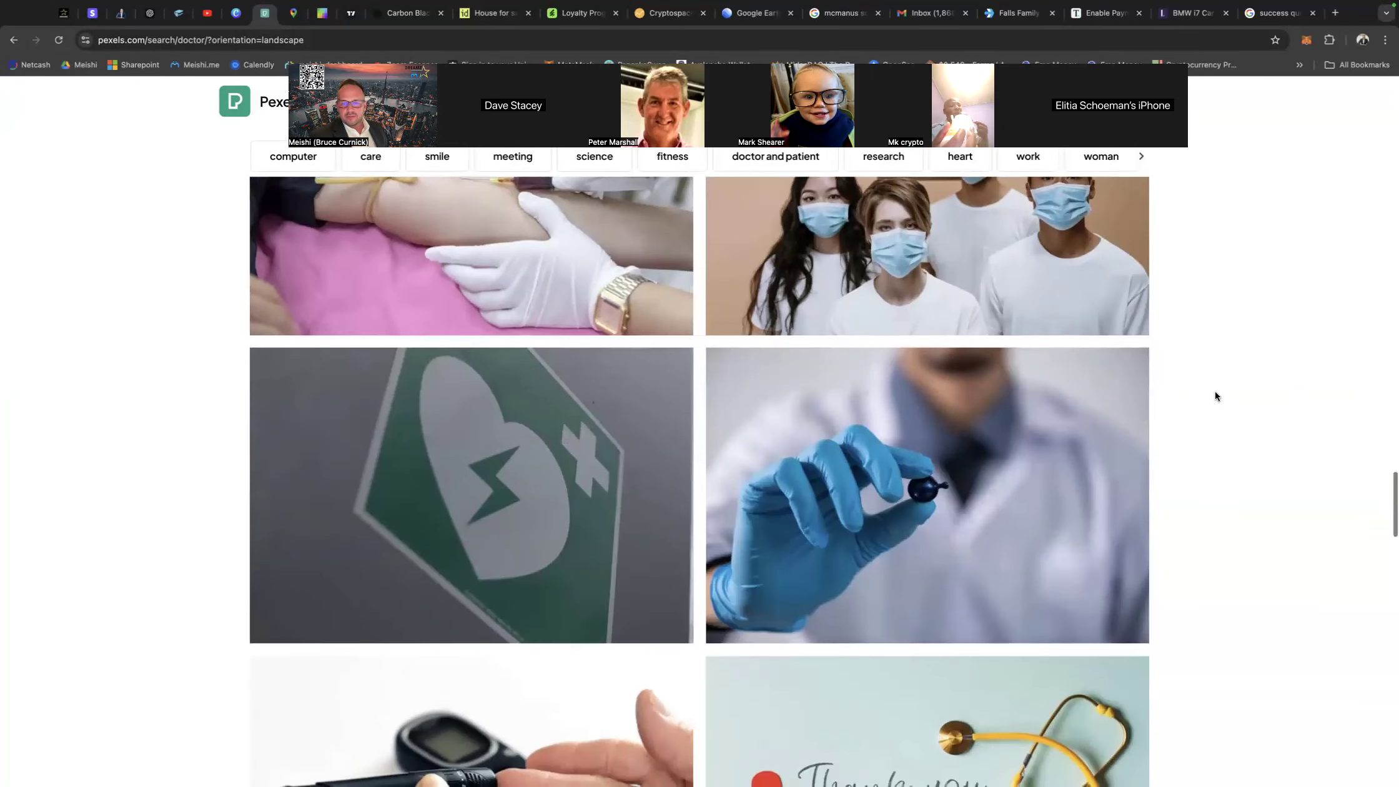
scroll(1215, 391, down, 9)
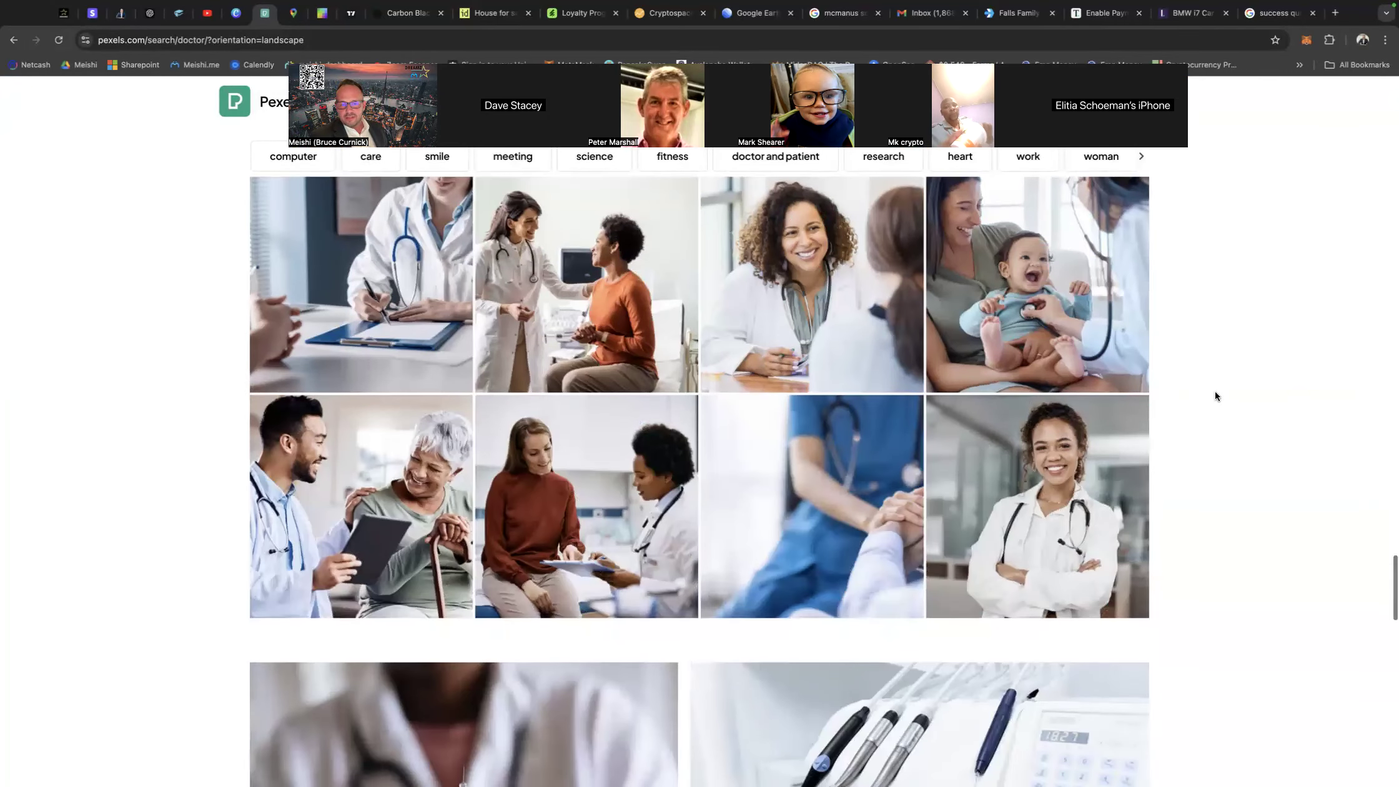
scroll(1215, 391, up, 20)
scroll(1214, 396, up, 20)
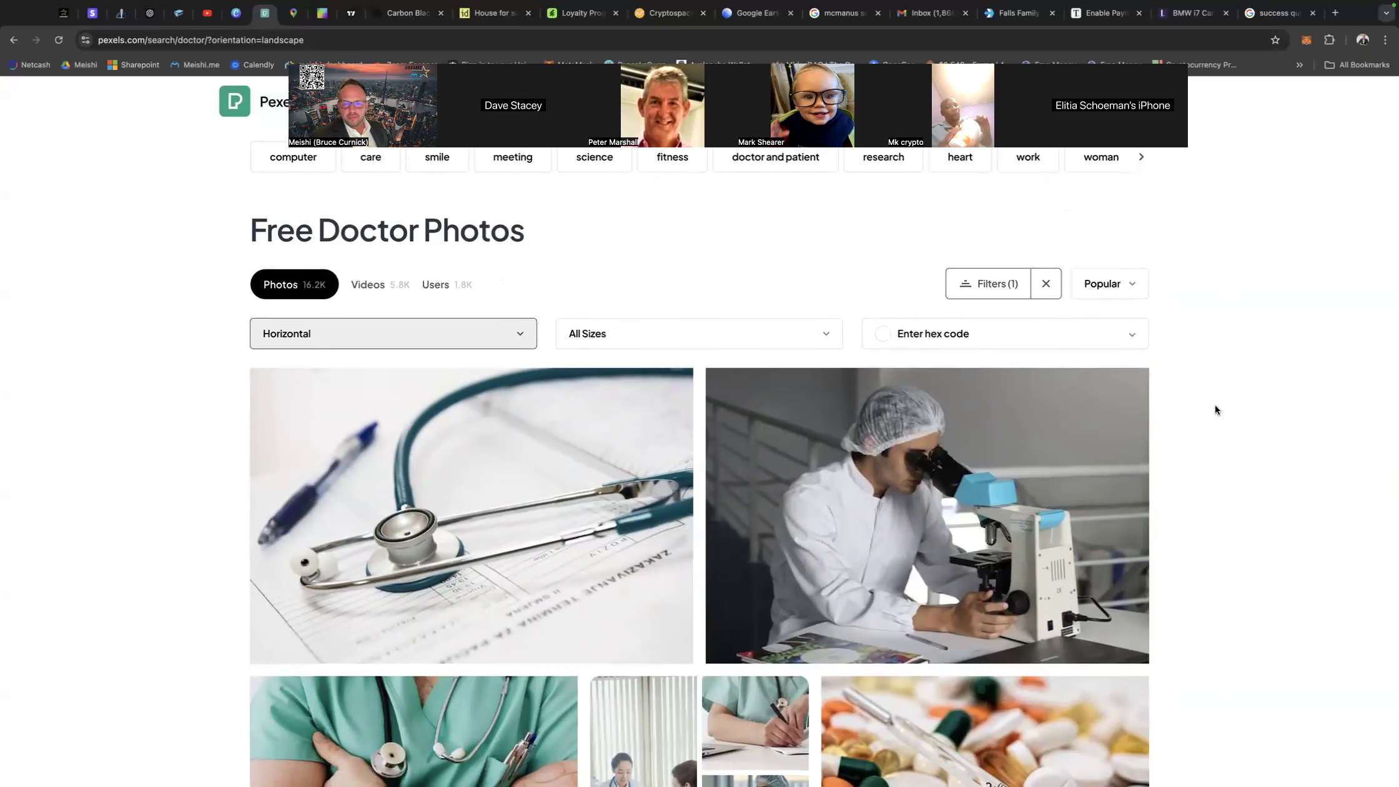
Download the photo of the male doctor in green scrubs with crossed arms, a stethoscope and a wristwatch.
scroll(412, 393, down, 6)
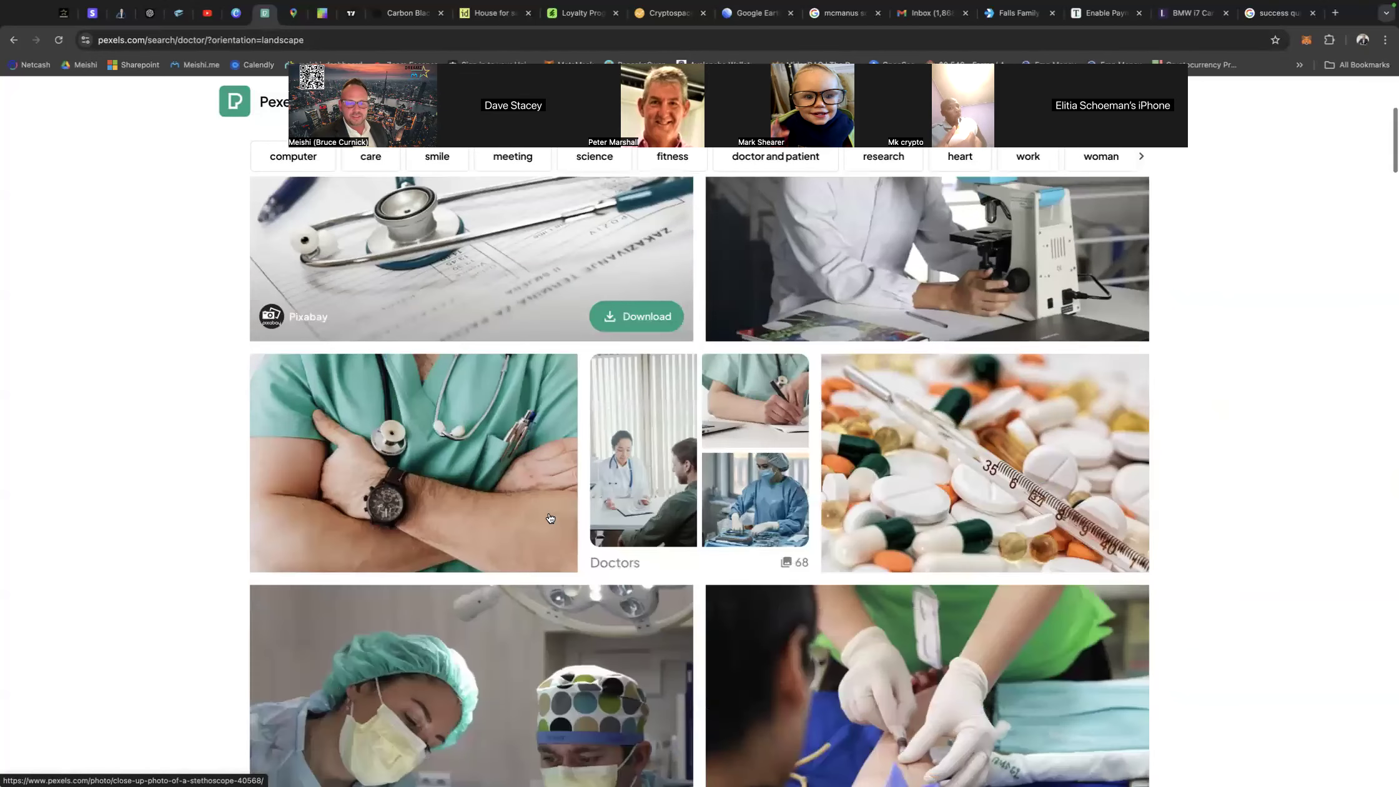
click(412, 393)
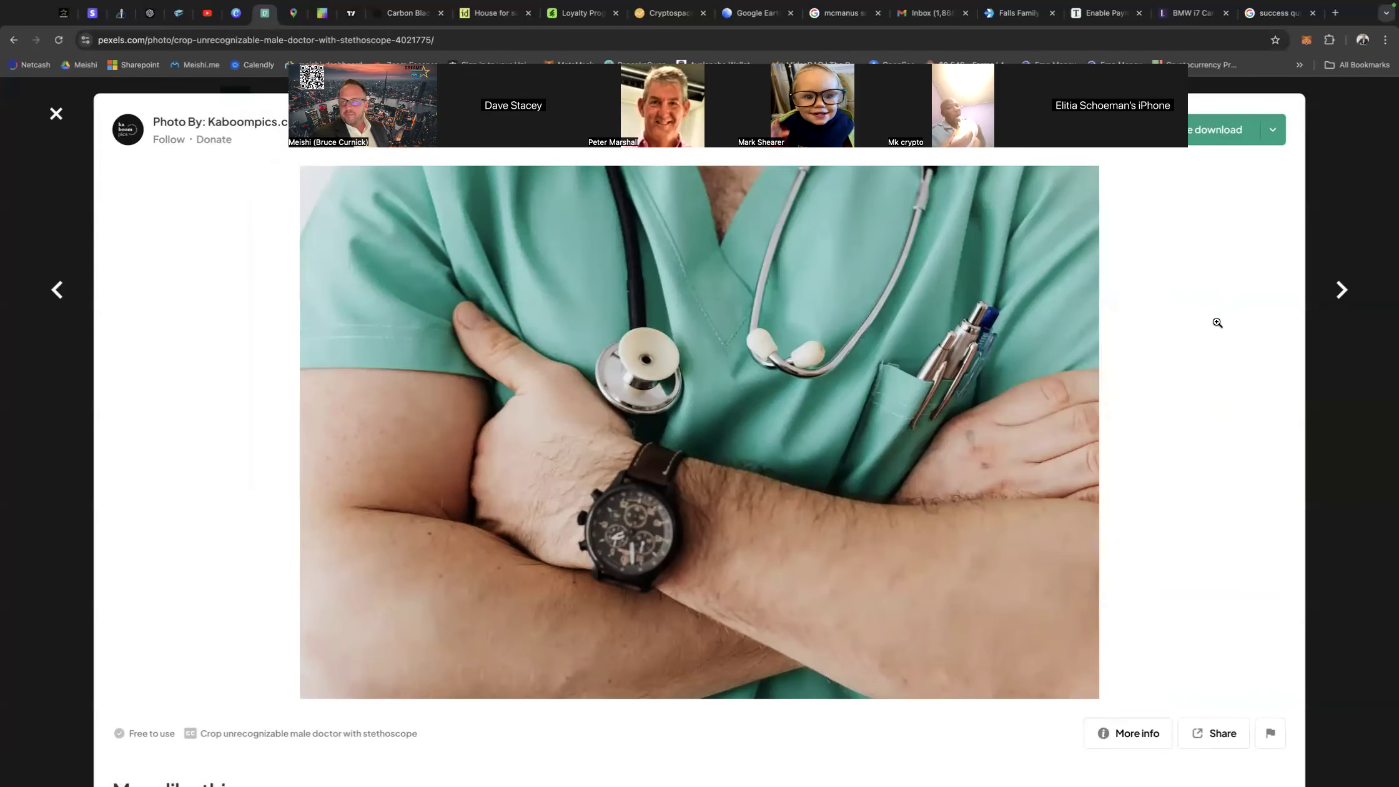
click(1223, 131)
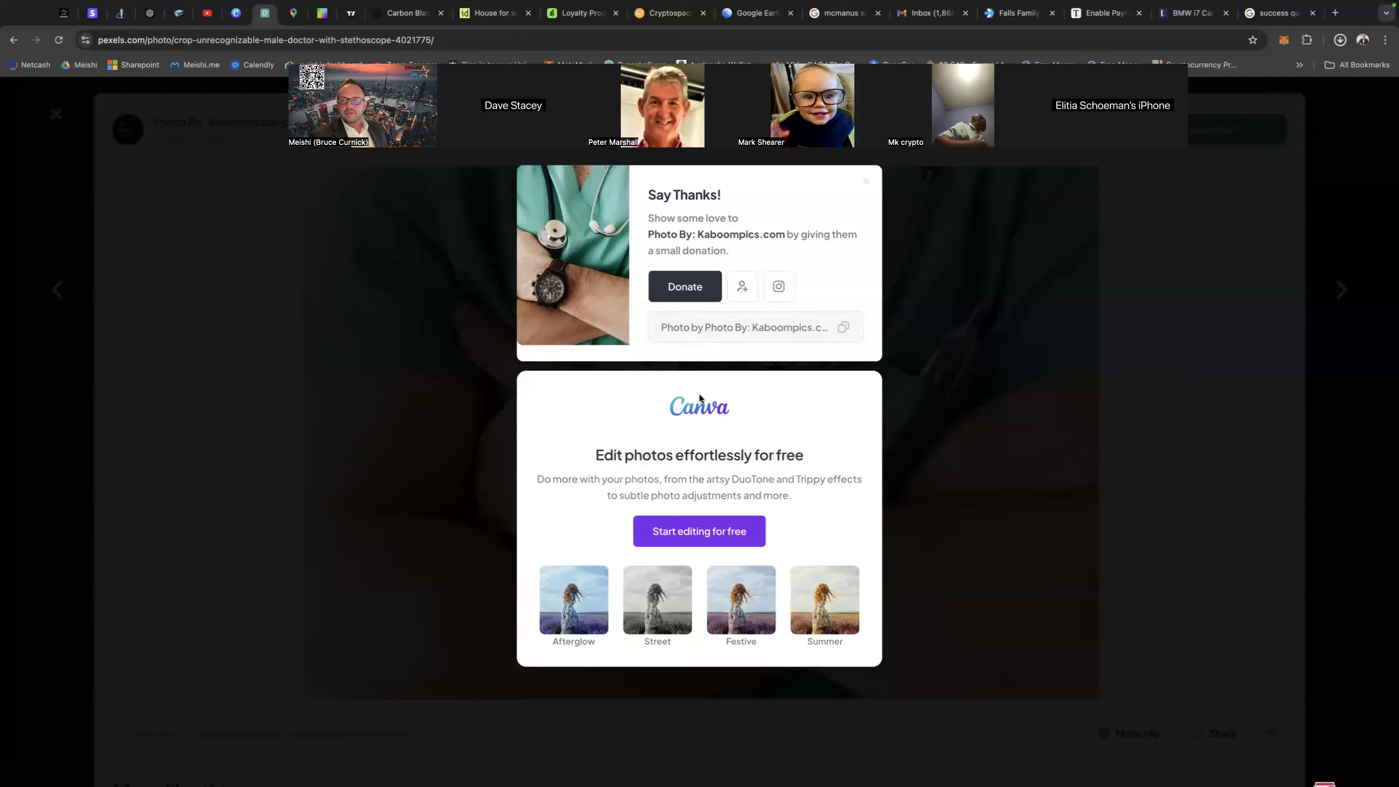
Return to the Meishi business editor and upload the downloaded Pexels doctor photo as the banner.
click(120, 13)
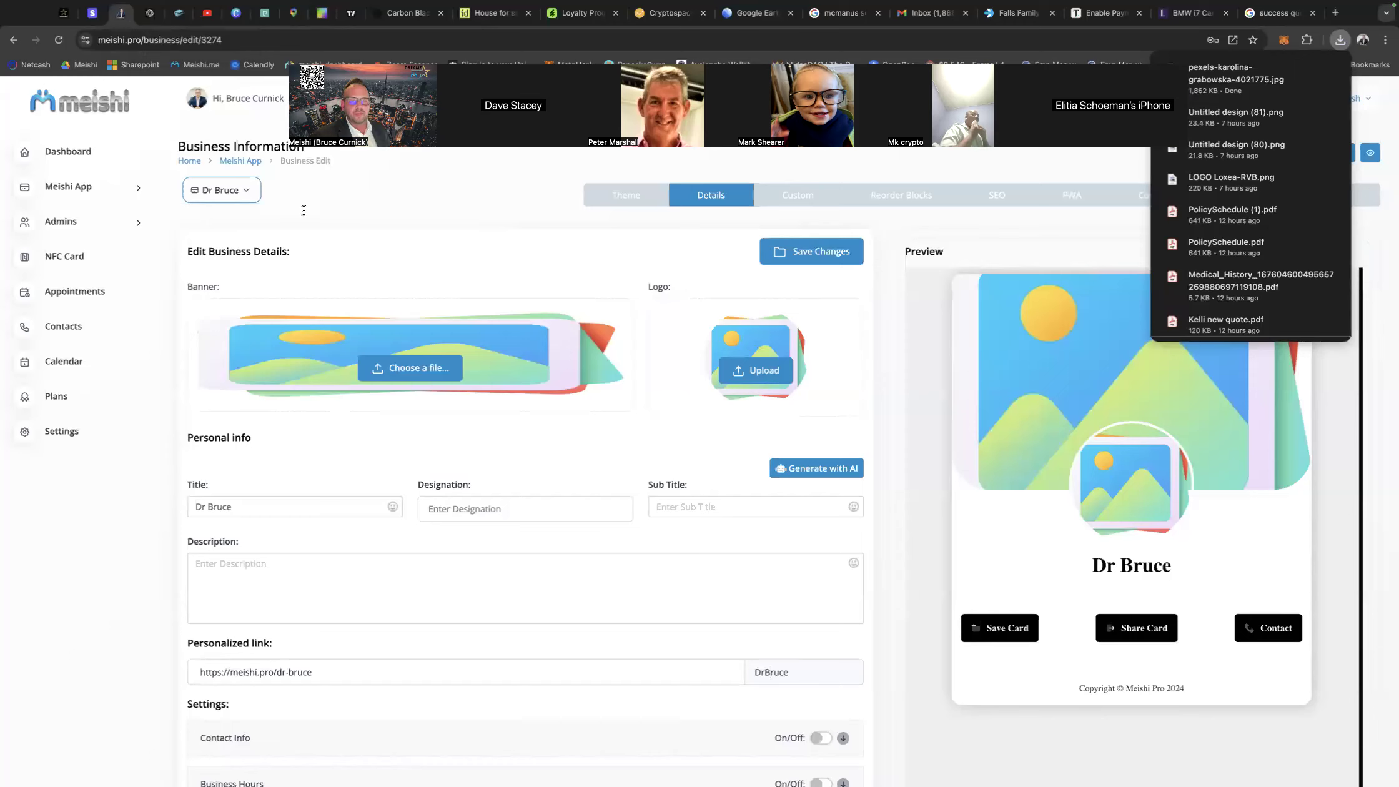
click(421, 368)
double_click(525, 361)
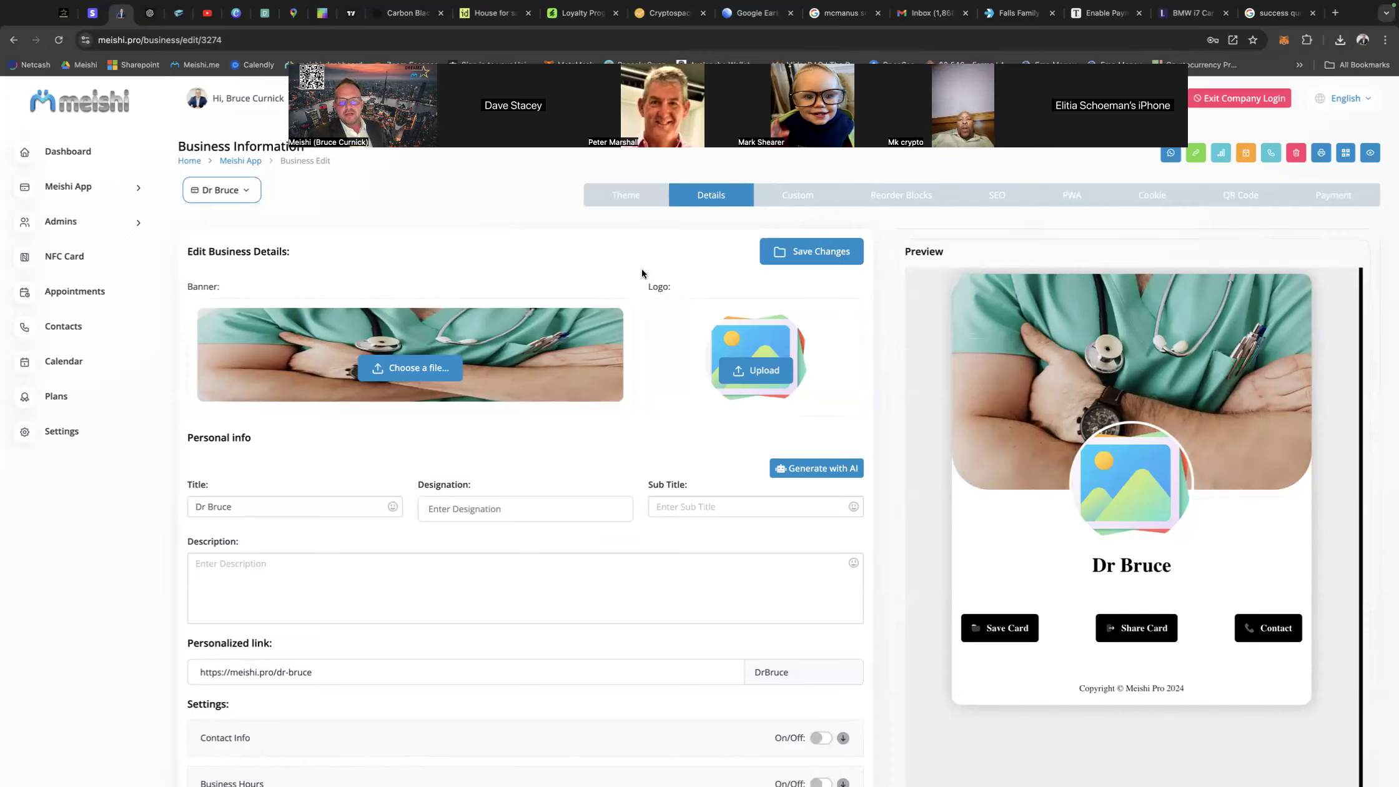
Upload the doctor's portrait as the logo from the personal folder inside the Meishi folder in Documents.
click(756, 370)
click(430, 483)
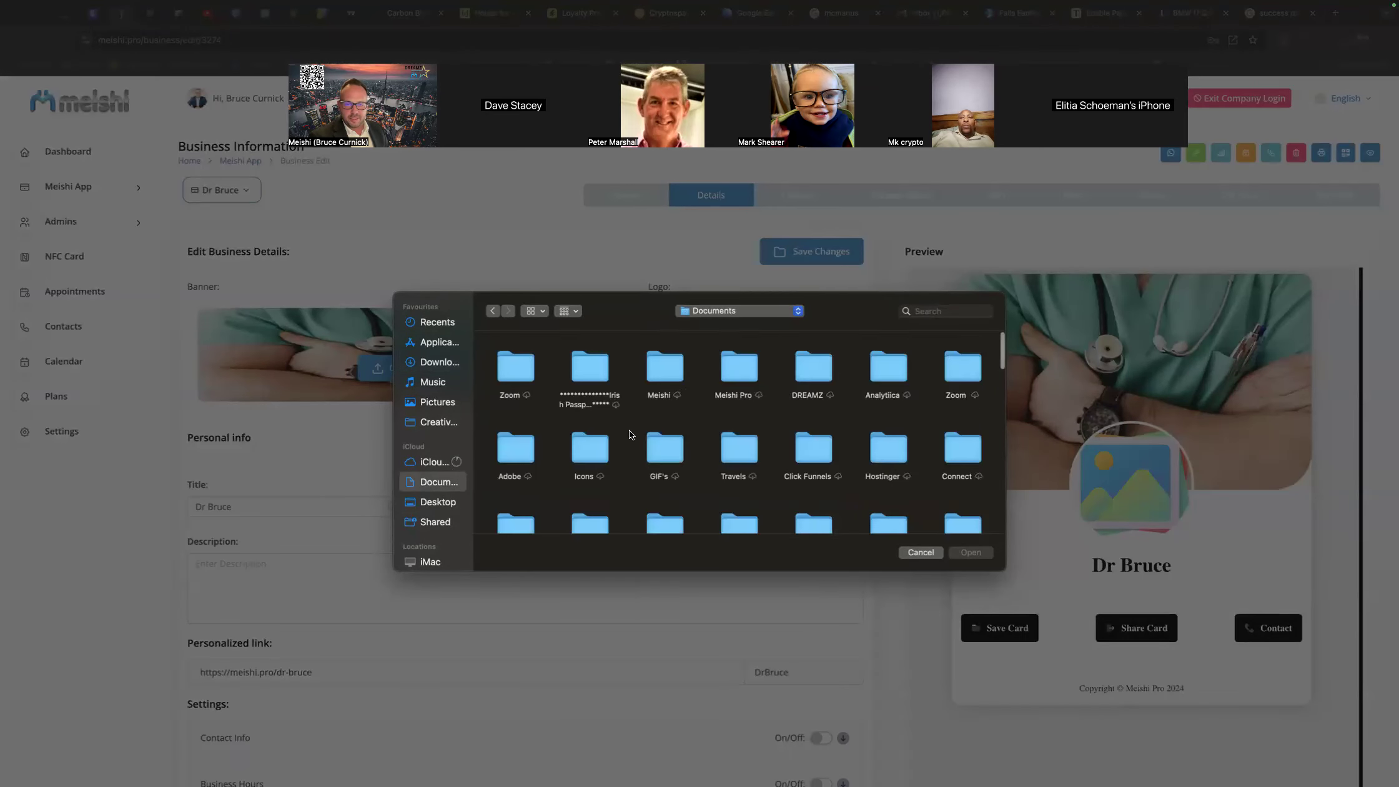
click(663, 368)
double_click(662, 368)
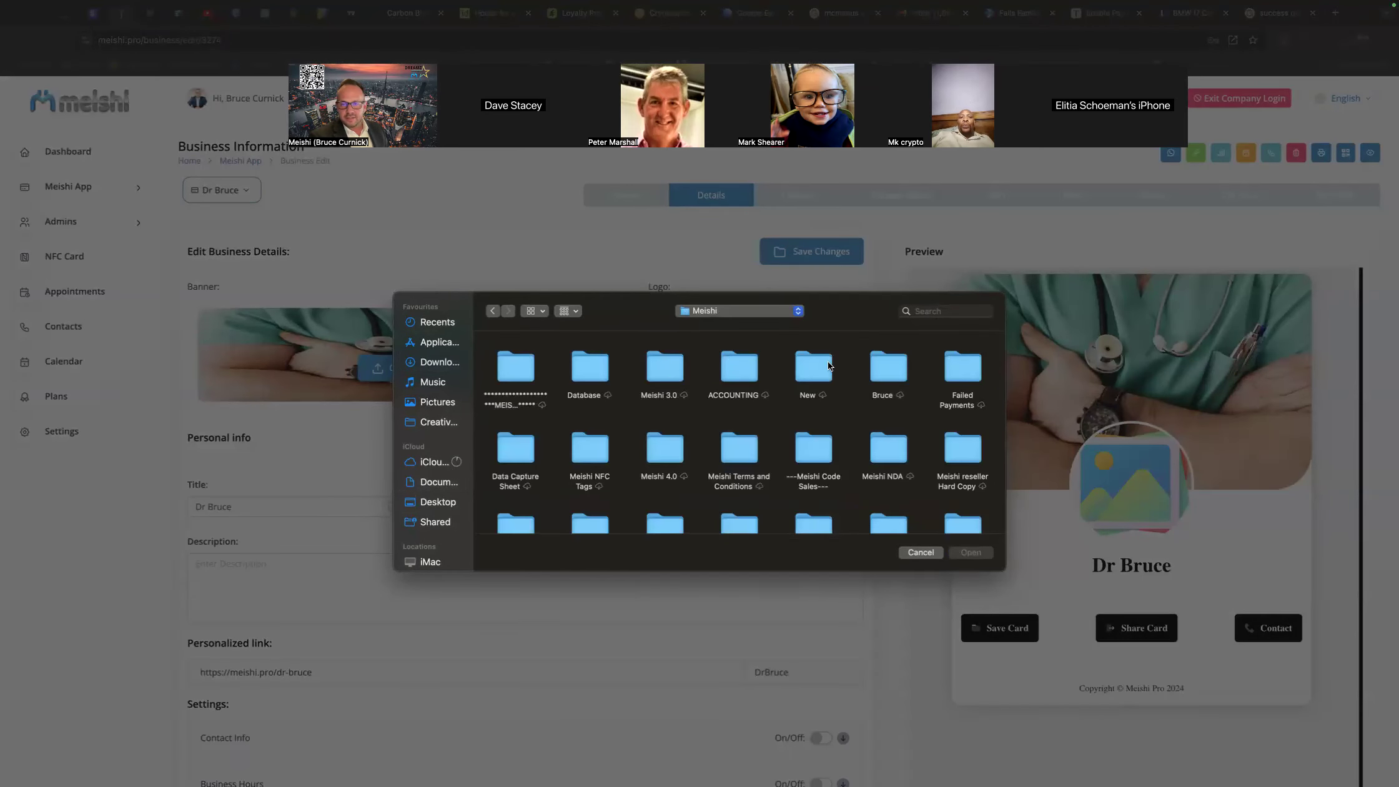
double_click(885, 367)
click(791, 367)
double_click(792, 369)
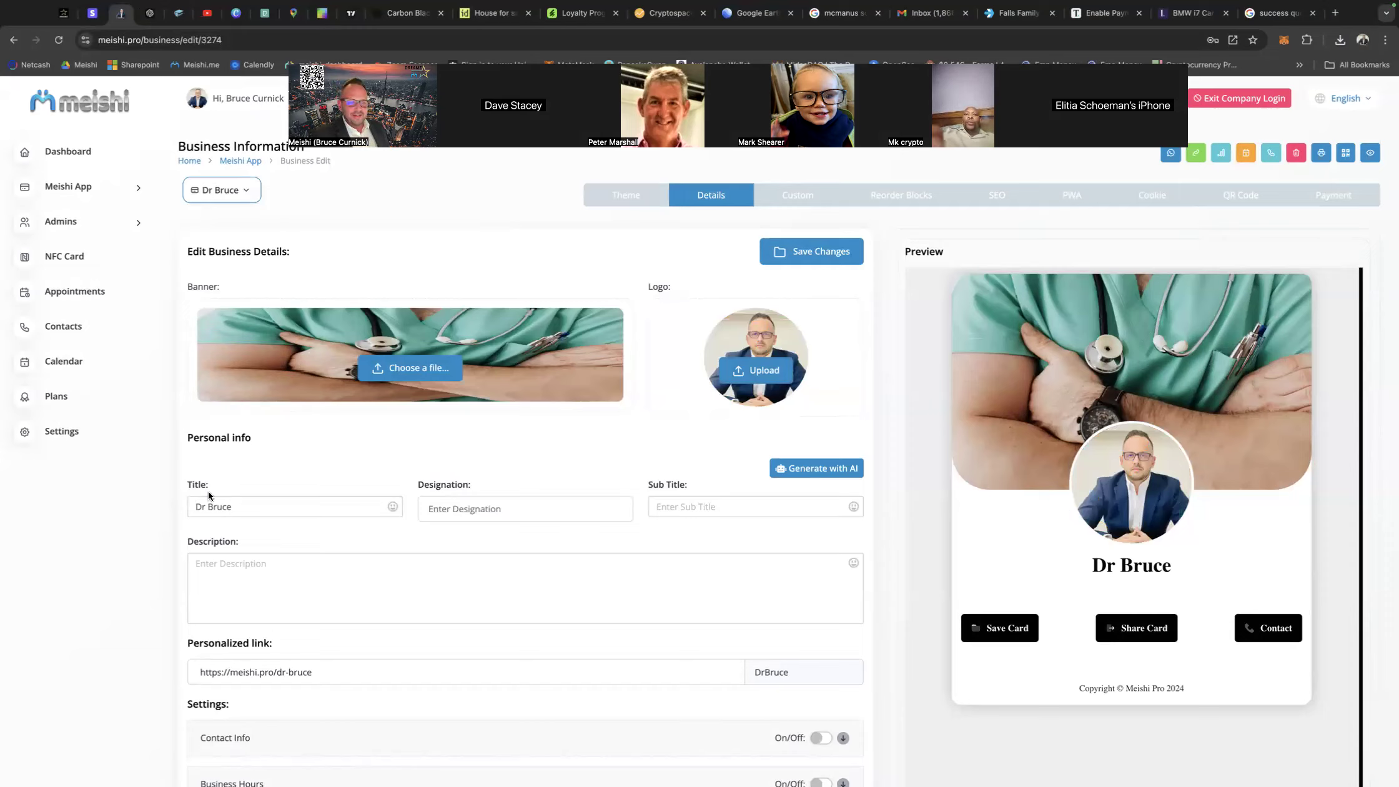
Add the doctor's surname after the first name in the business title.
click(240, 507)
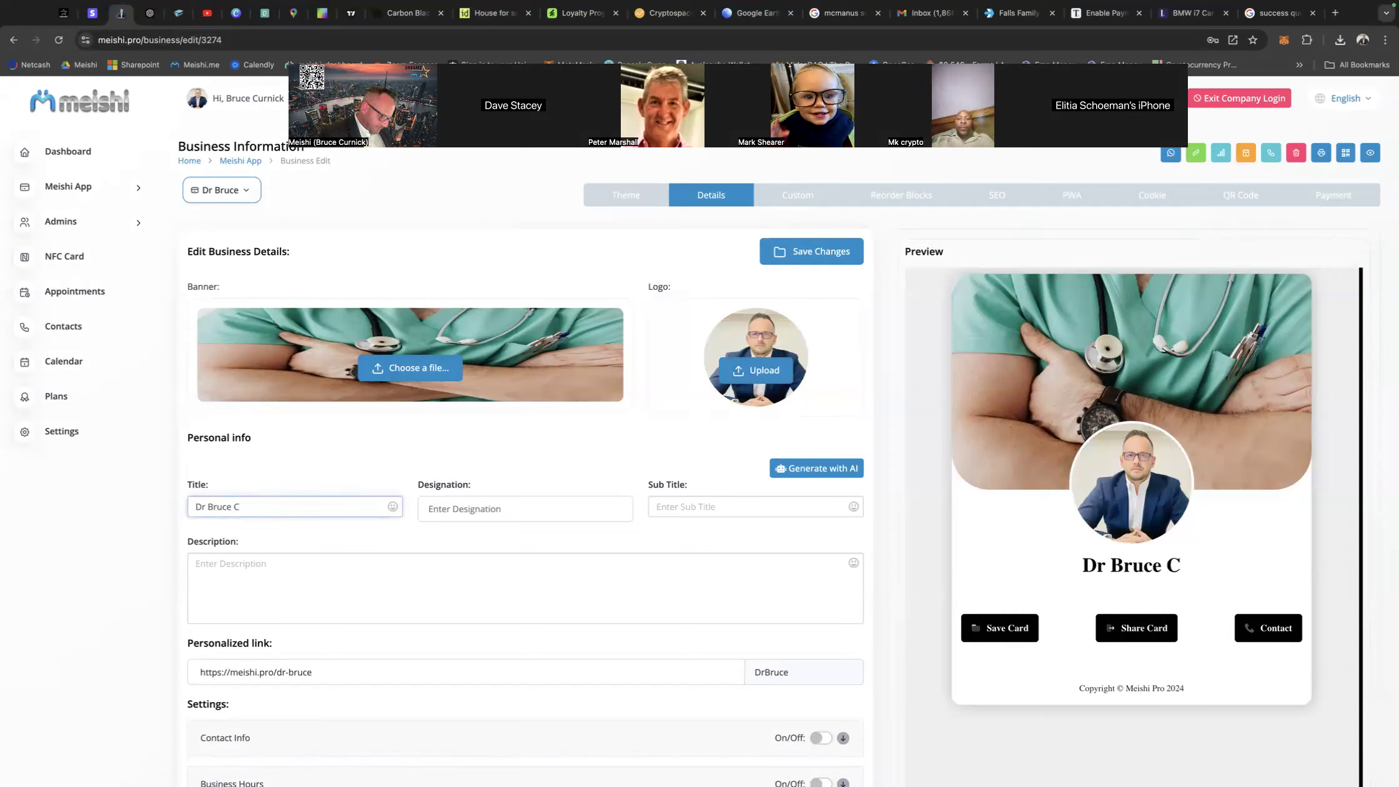
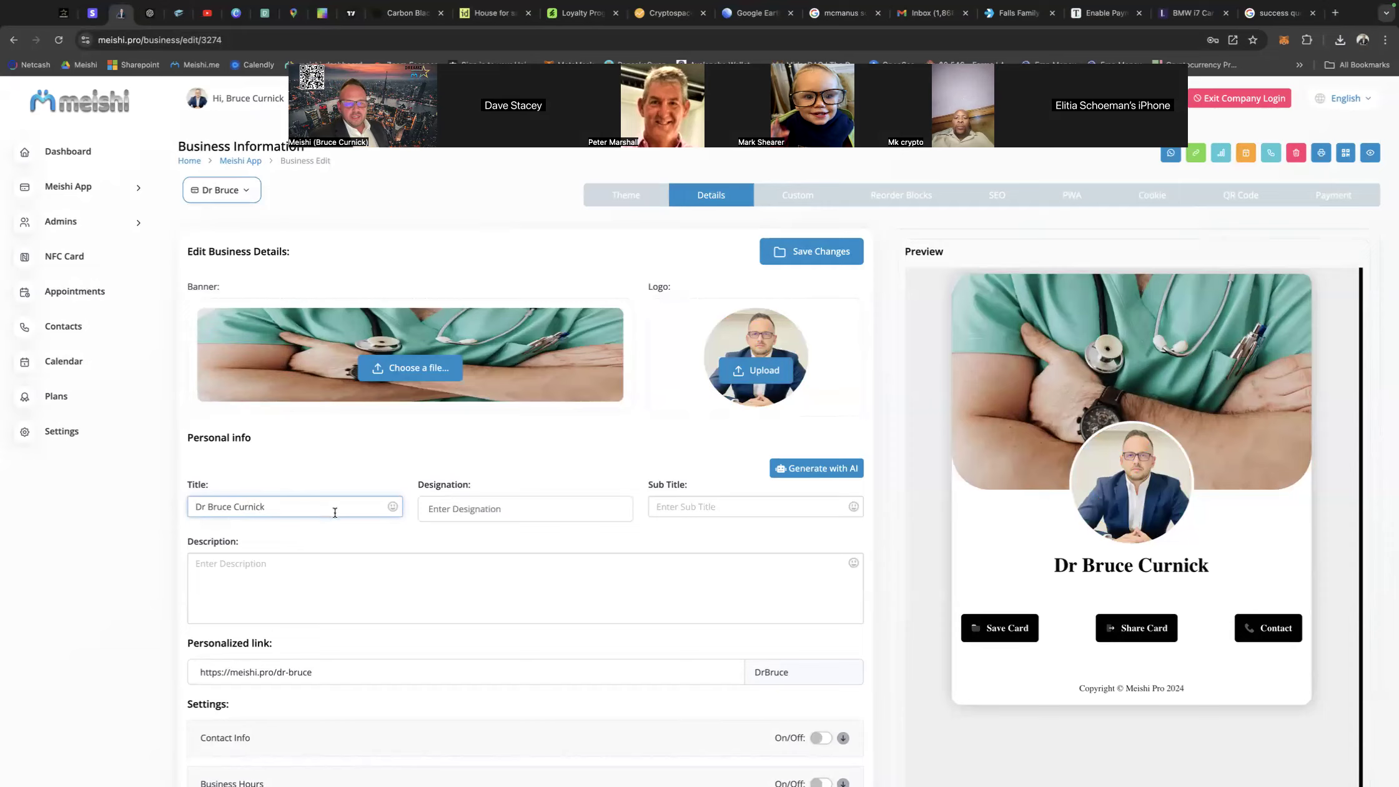
Enter "Medical Doctor" as the designation, with both words capitalized.
click(431, 508)
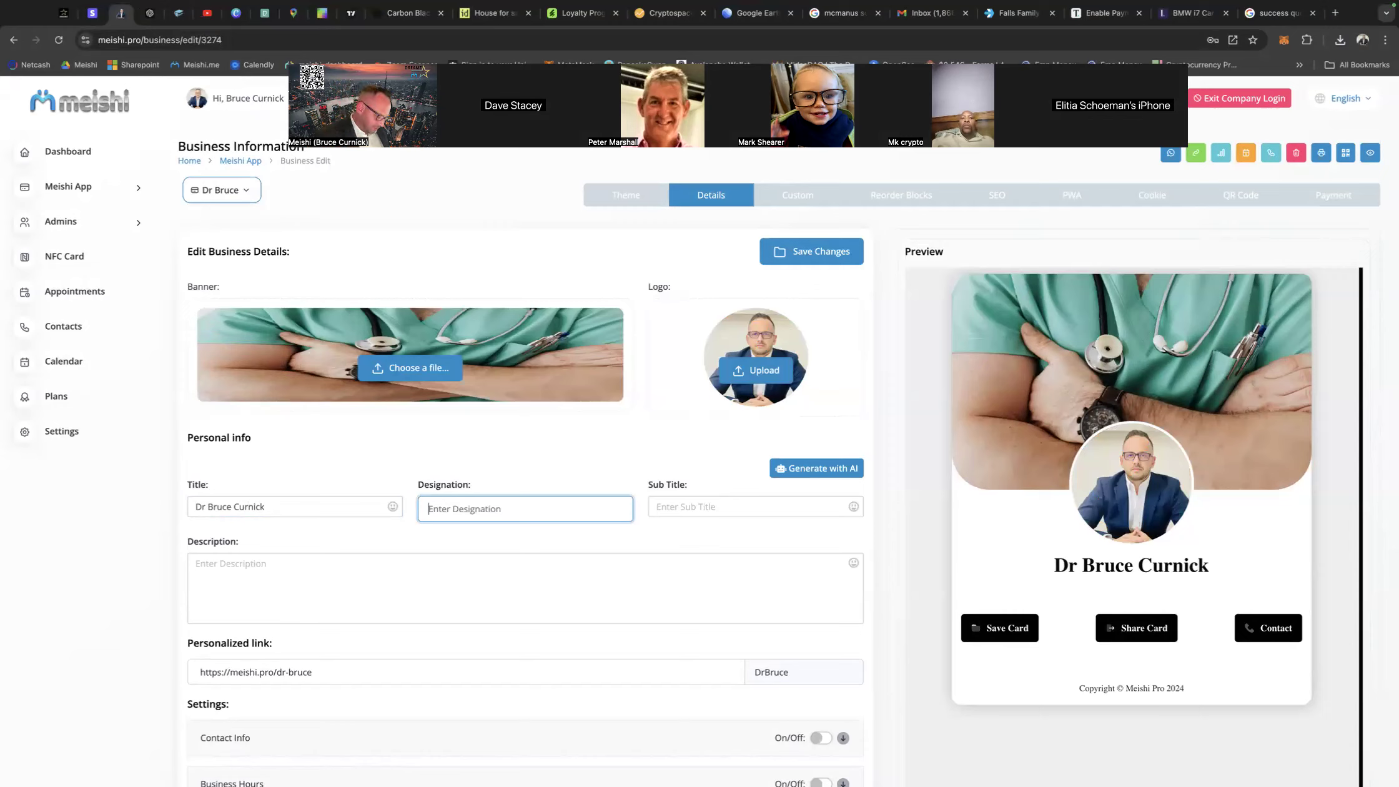
text(Medical d)
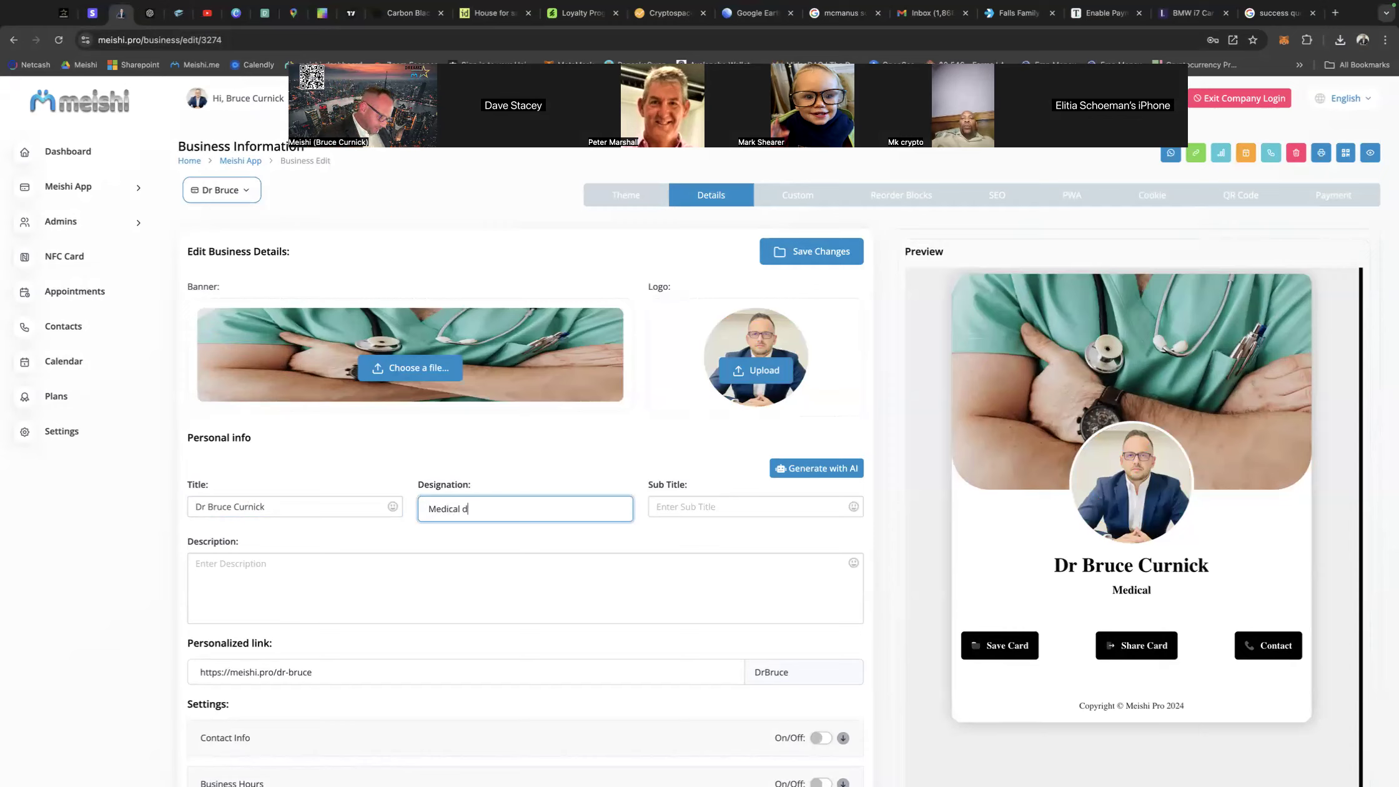
text(octor)
click(467, 510)
key(BackSpace)
text(D)
Enter a placeholder number as the subtitle and the filler text "hjkfvjkhafgjkharkfjhaekrfh lkwaehfkihwe. jwehfkuqwhf" as the description.
click(677, 509)
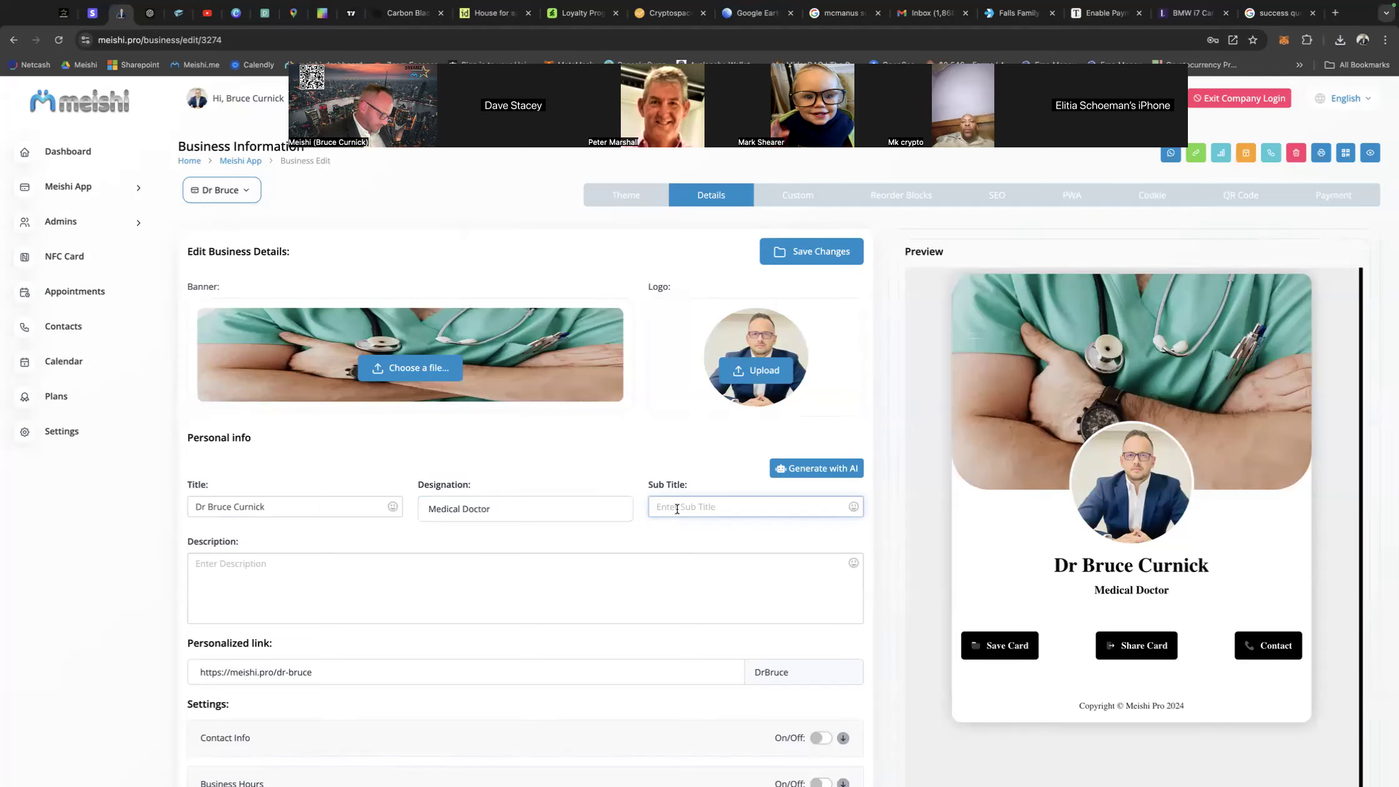
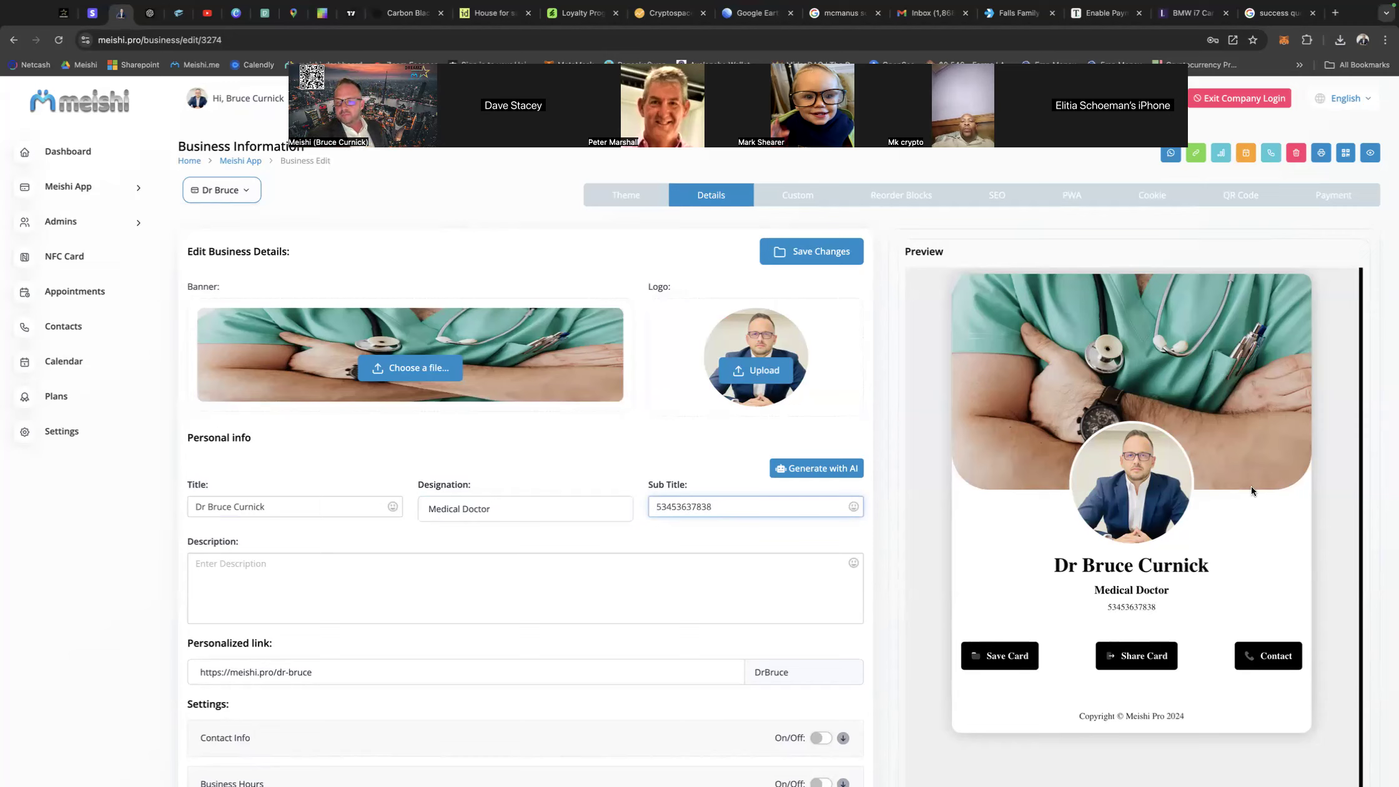
click(217, 573)
text(hjkfvjkhafgjkharkfjh)
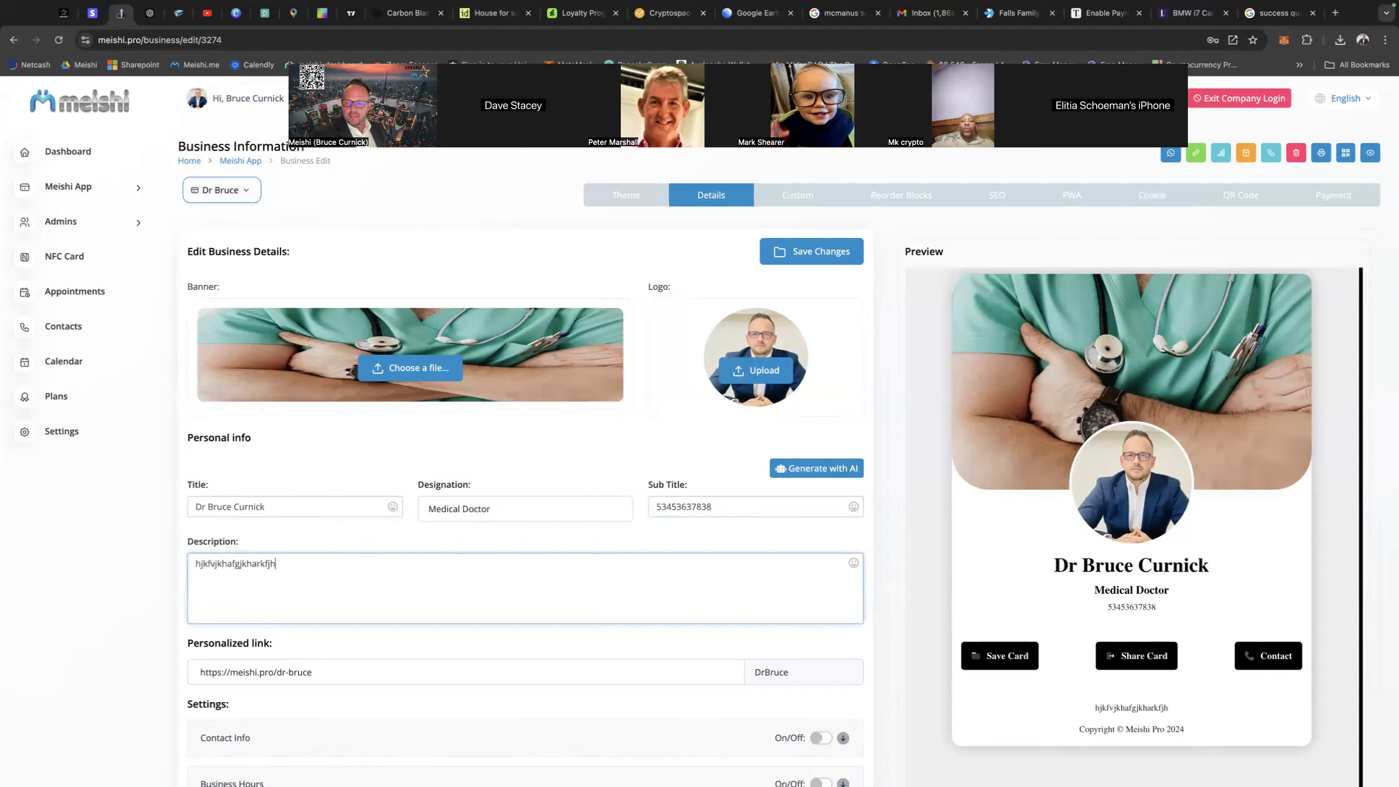
text(aekrfh lkwaehfkihwe. jwehfkuqwhf)
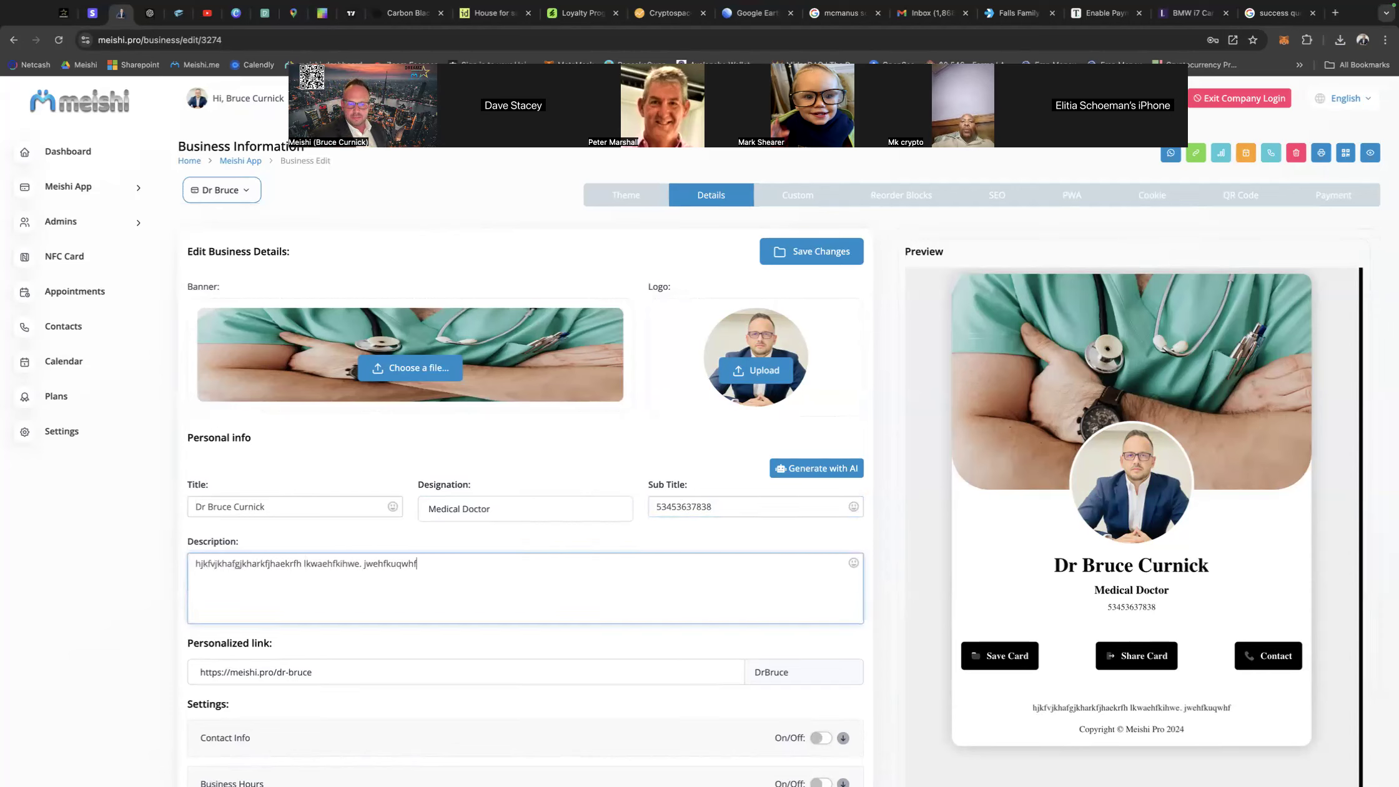
Save the changes to the business details.
scroll(545, 522, down, 3)
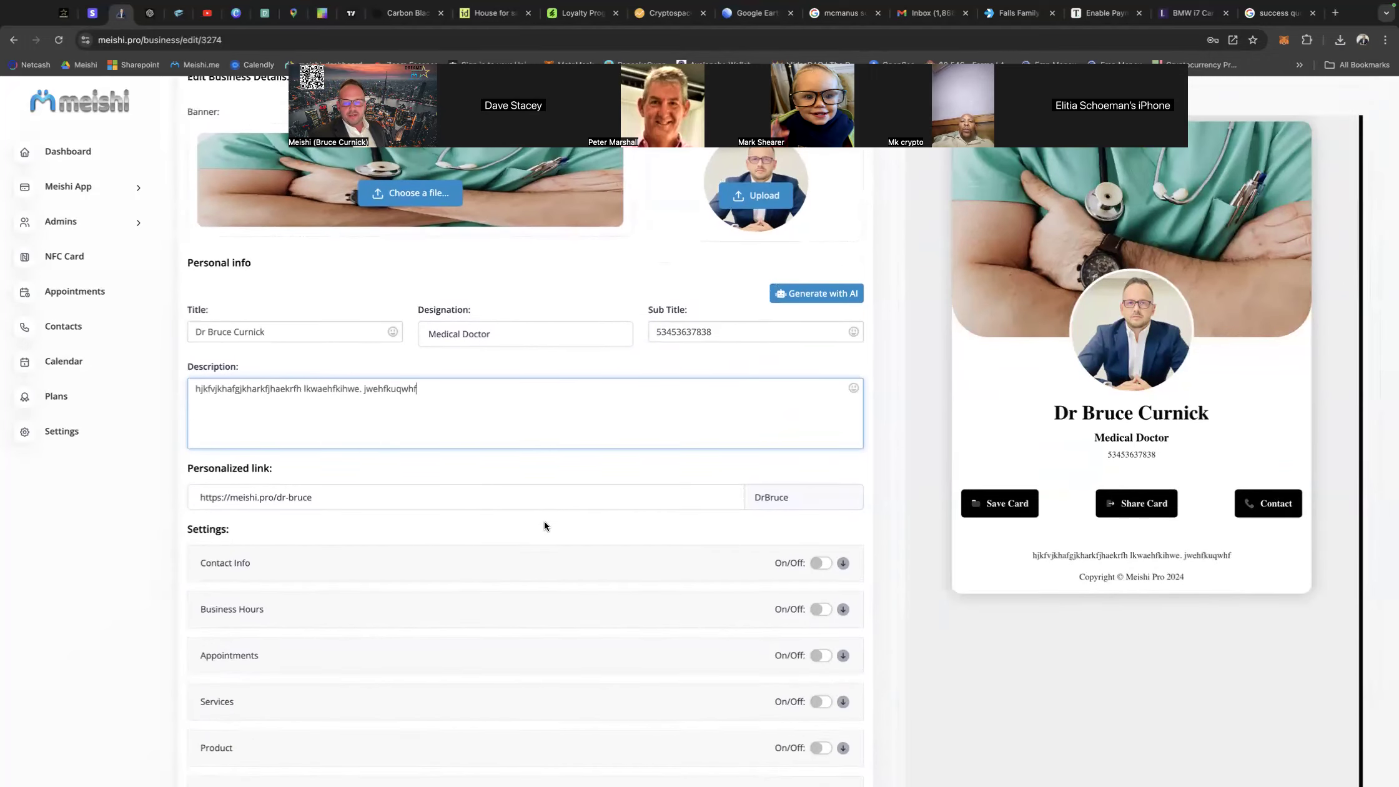
scroll(545, 522, up, 3)
click(816, 252)
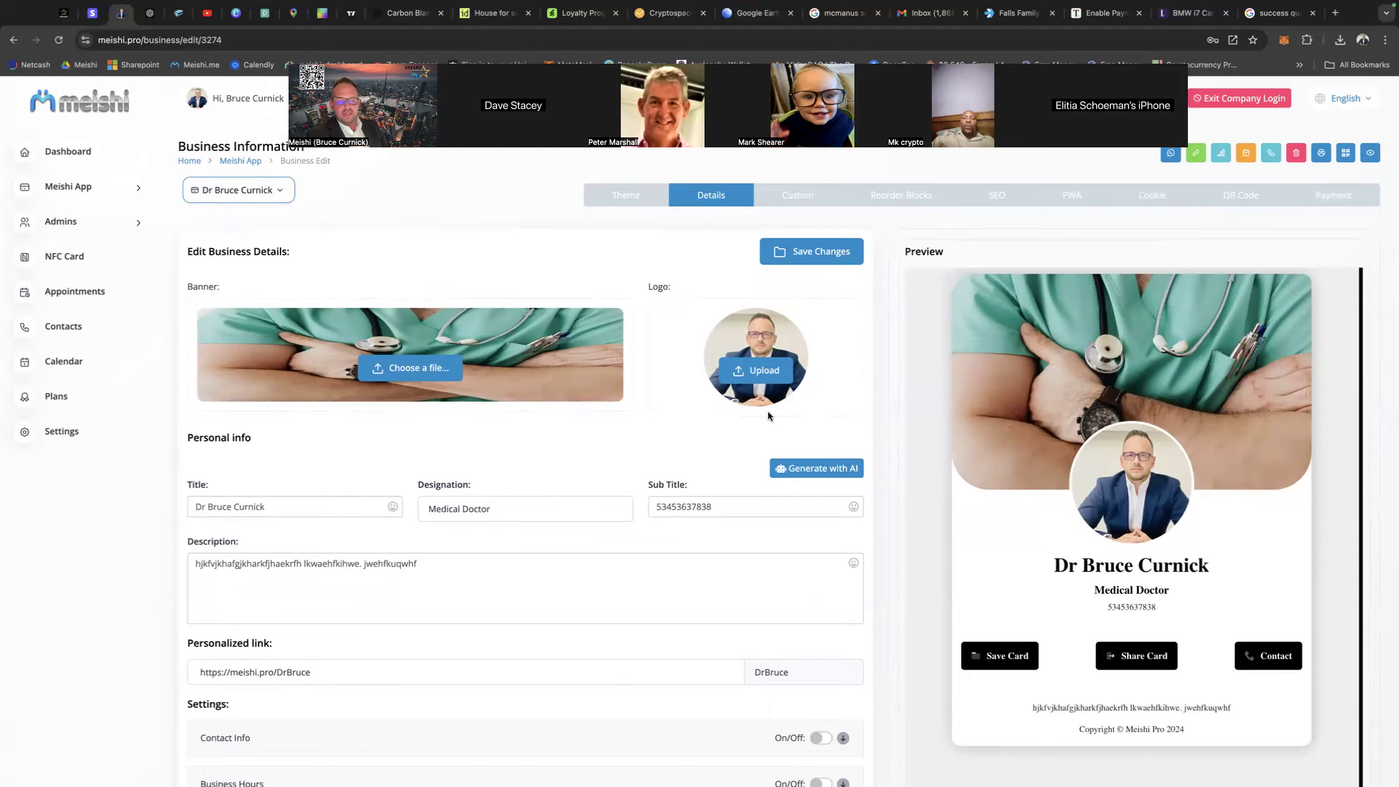
Review the optional sections in the business settings and the list for reordering the card's blocks.
scroll(768, 415, down, 4)
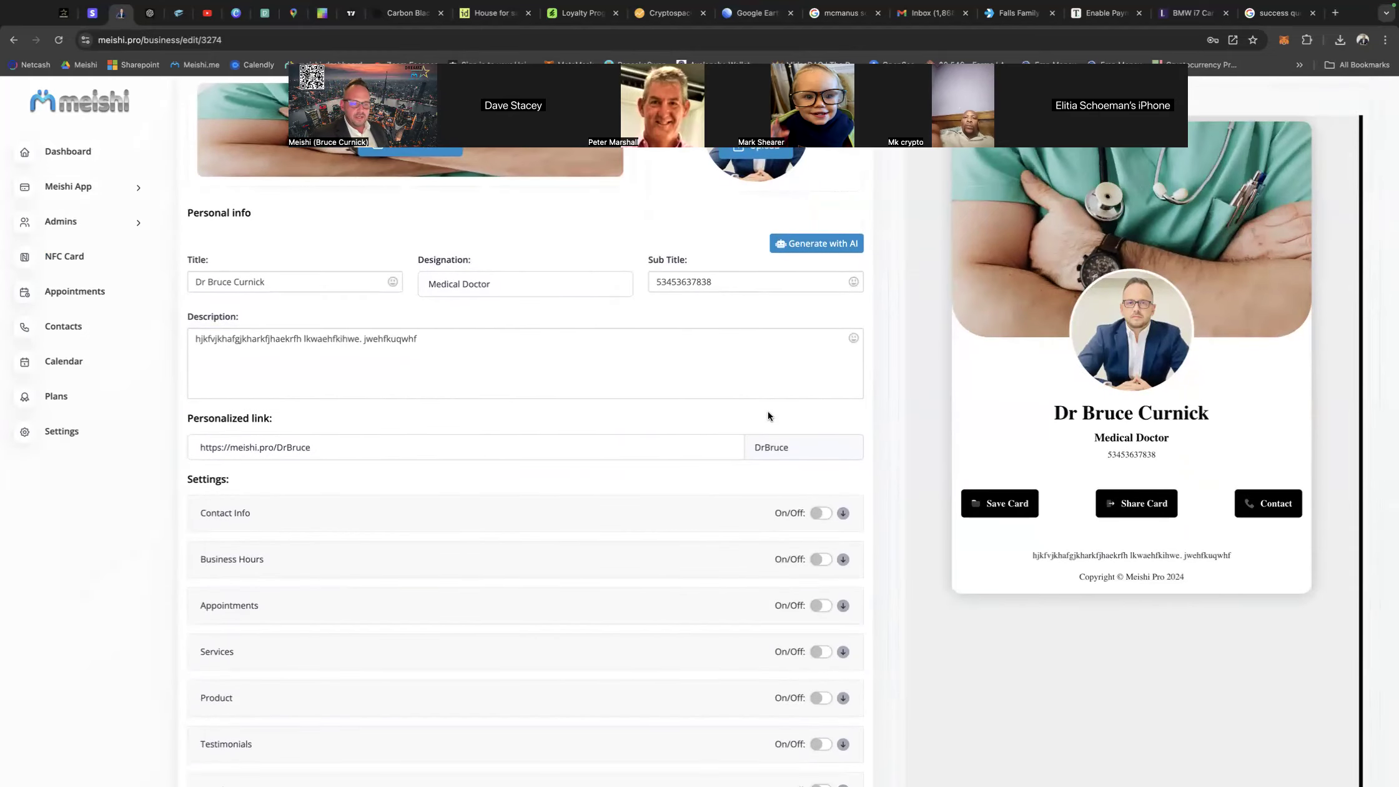
scroll(769, 414, down, 5)
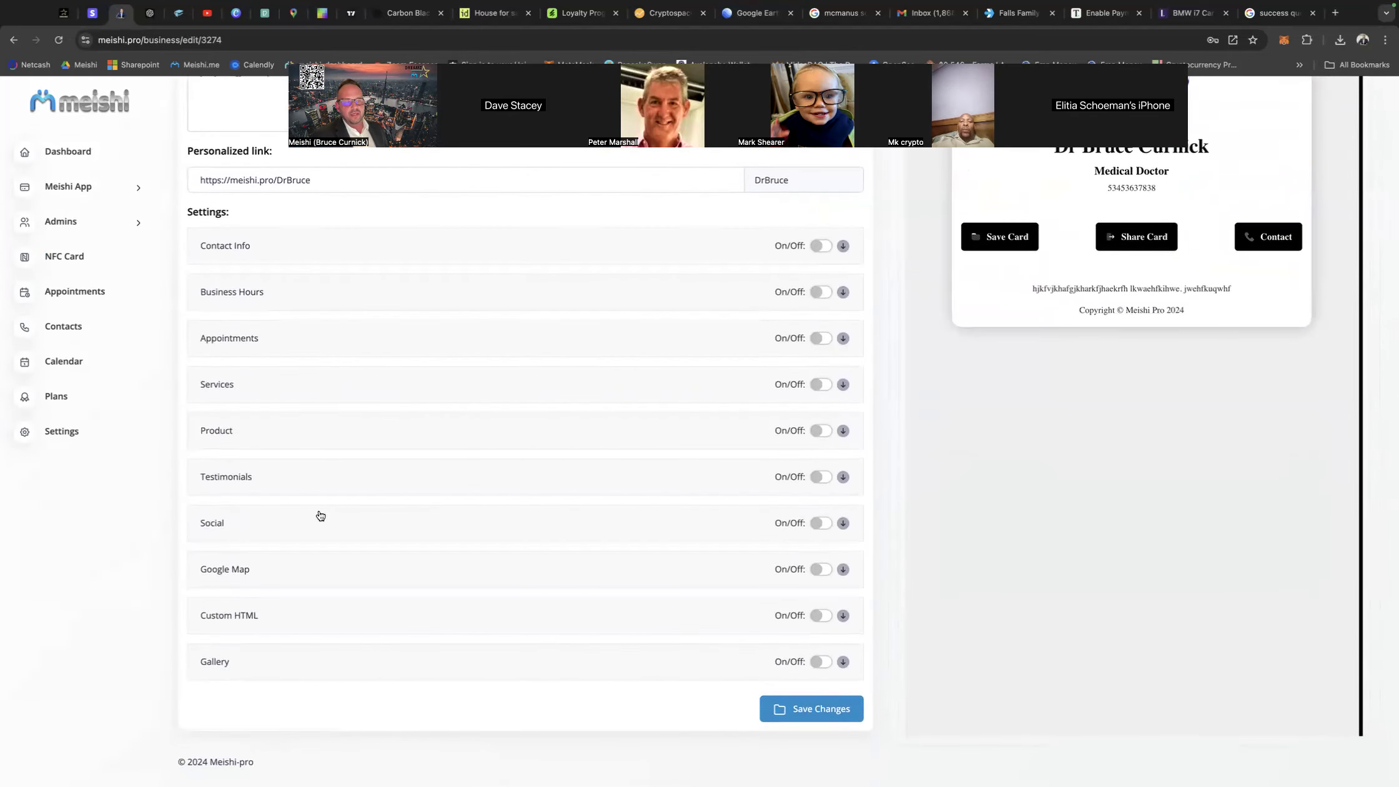
scroll(572, 543, up, 8)
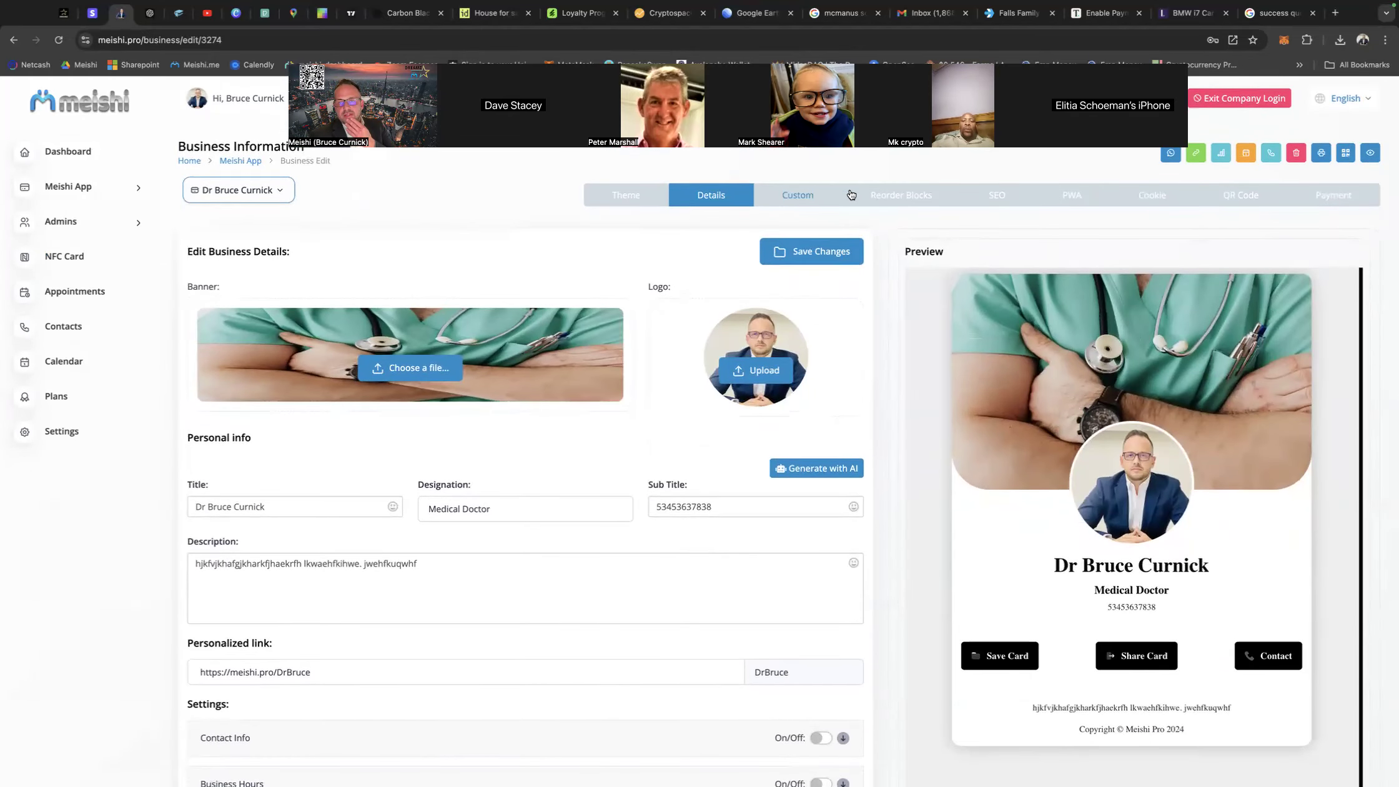
click(899, 194)
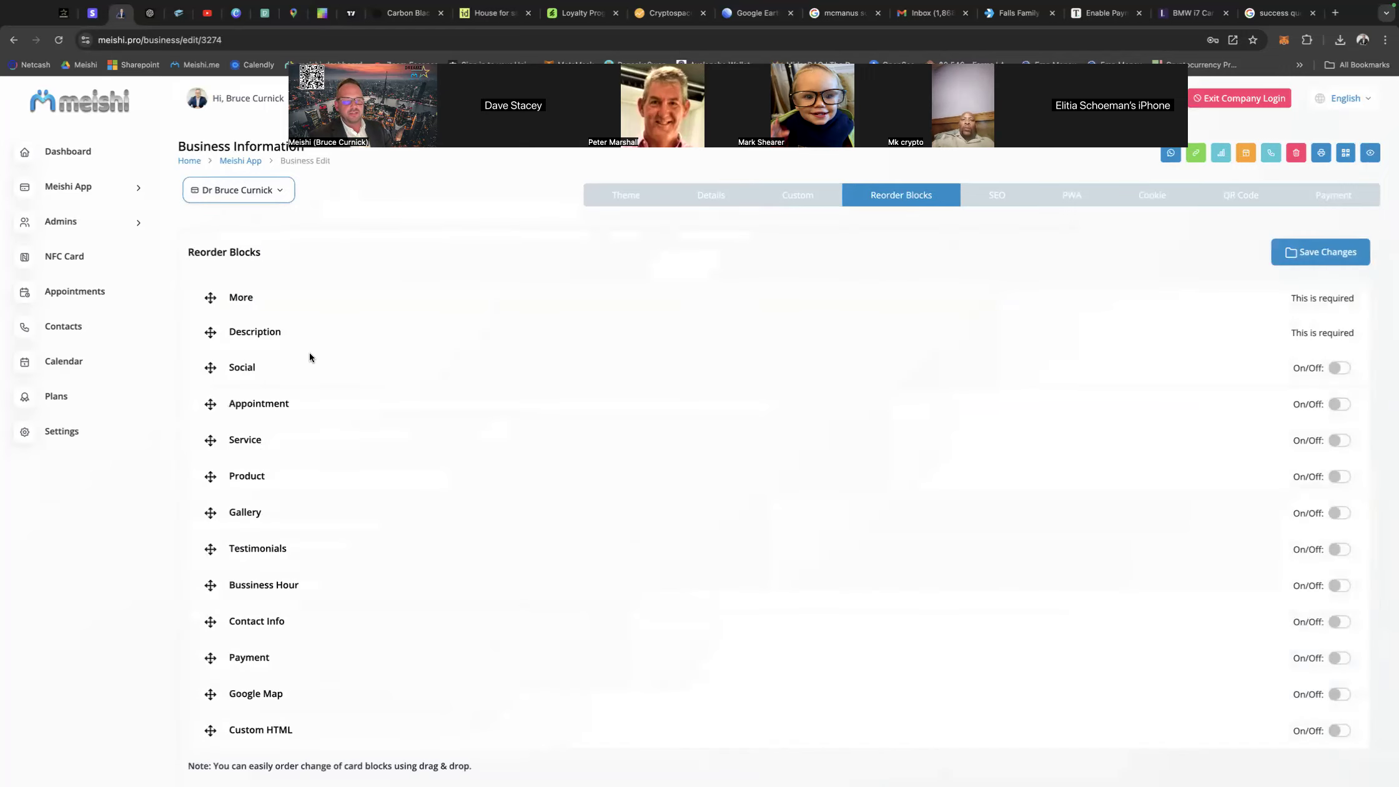
Set the doctor's portrait from the personal folder as the meta image in the SEO settings.
click(996, 194)
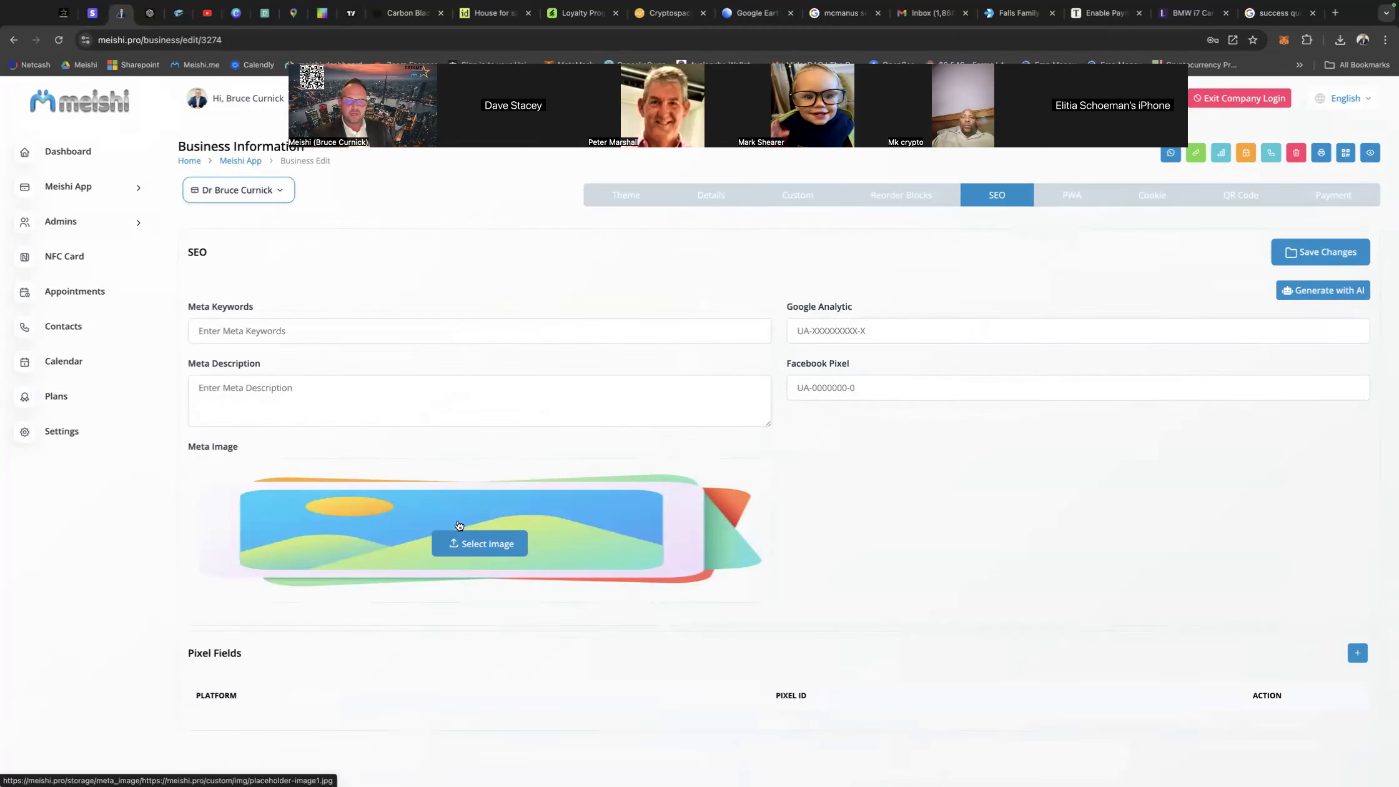
click(479, 545)
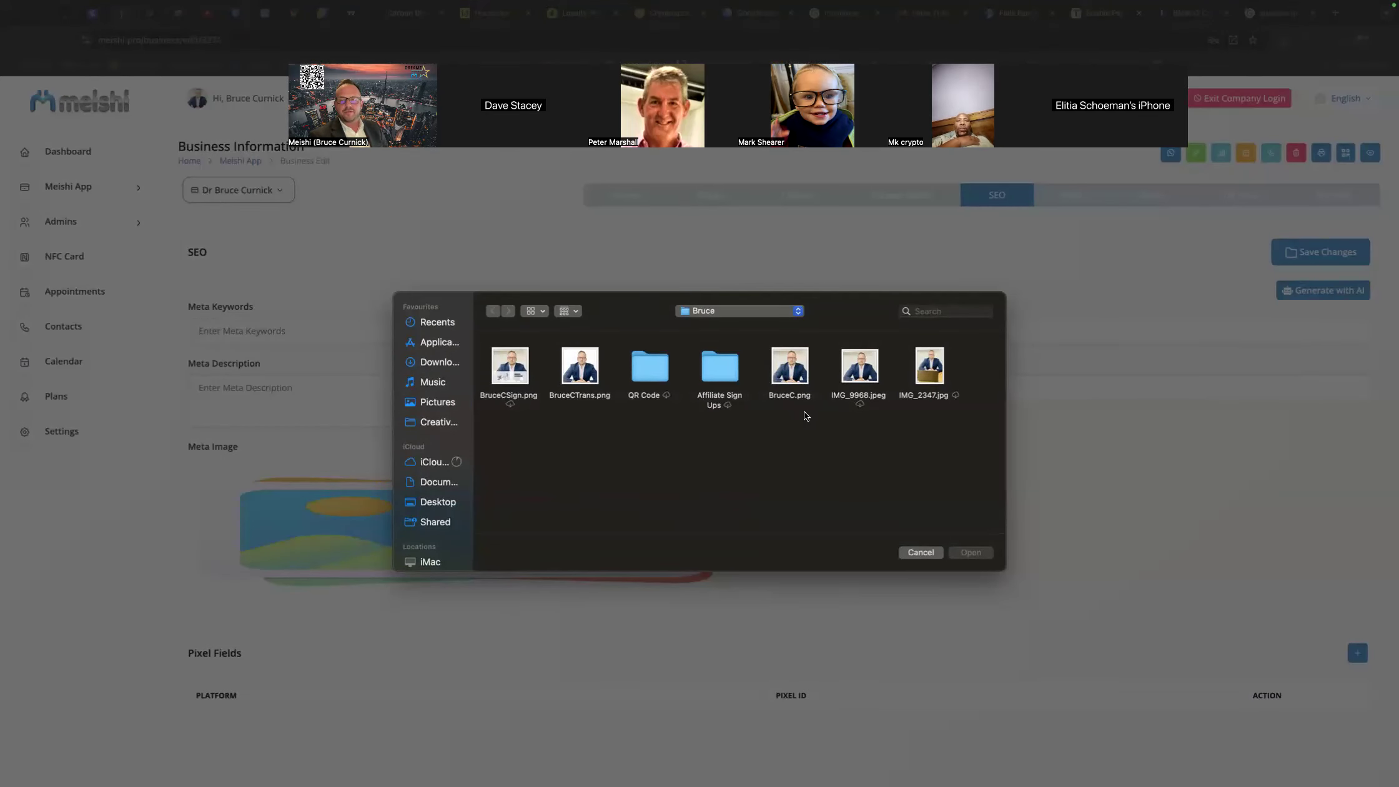
double_click(788, 369)
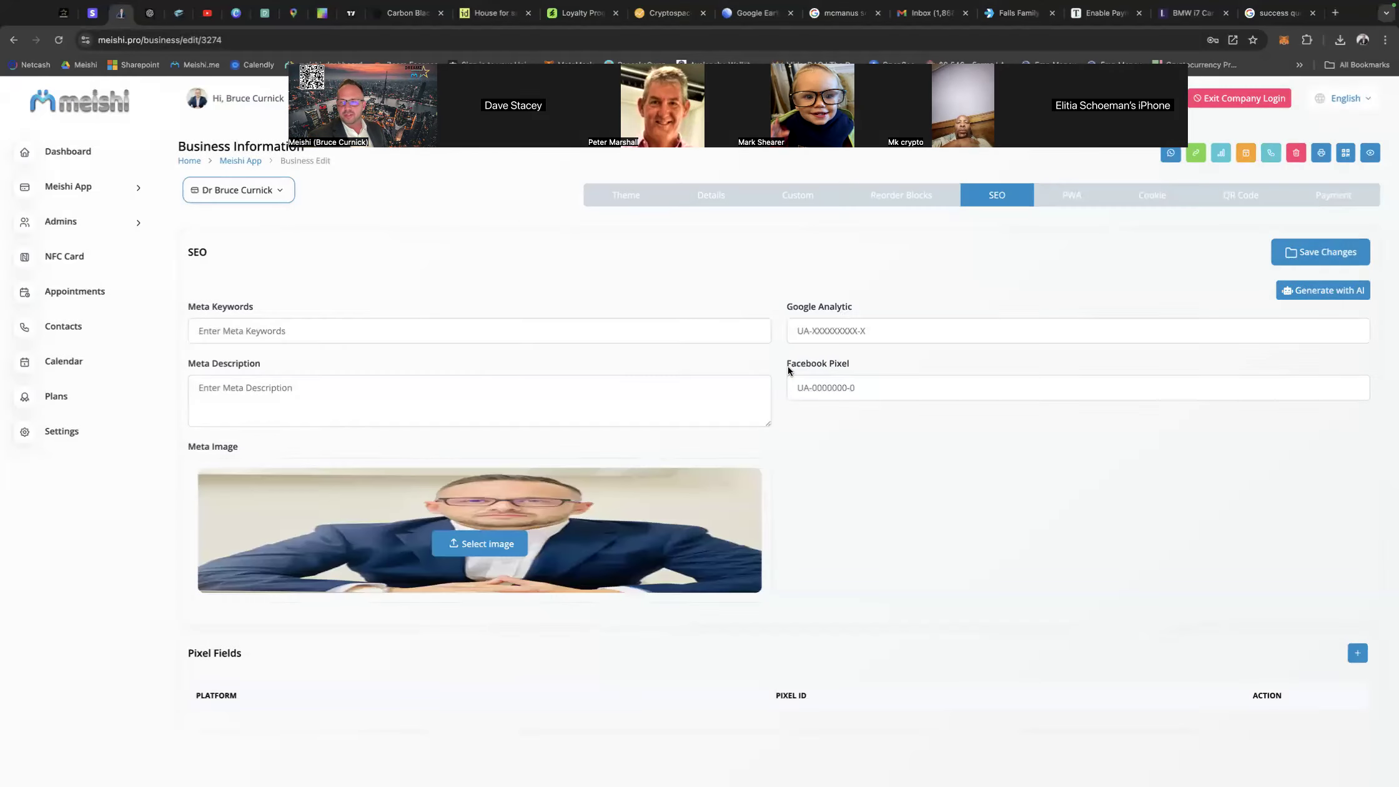
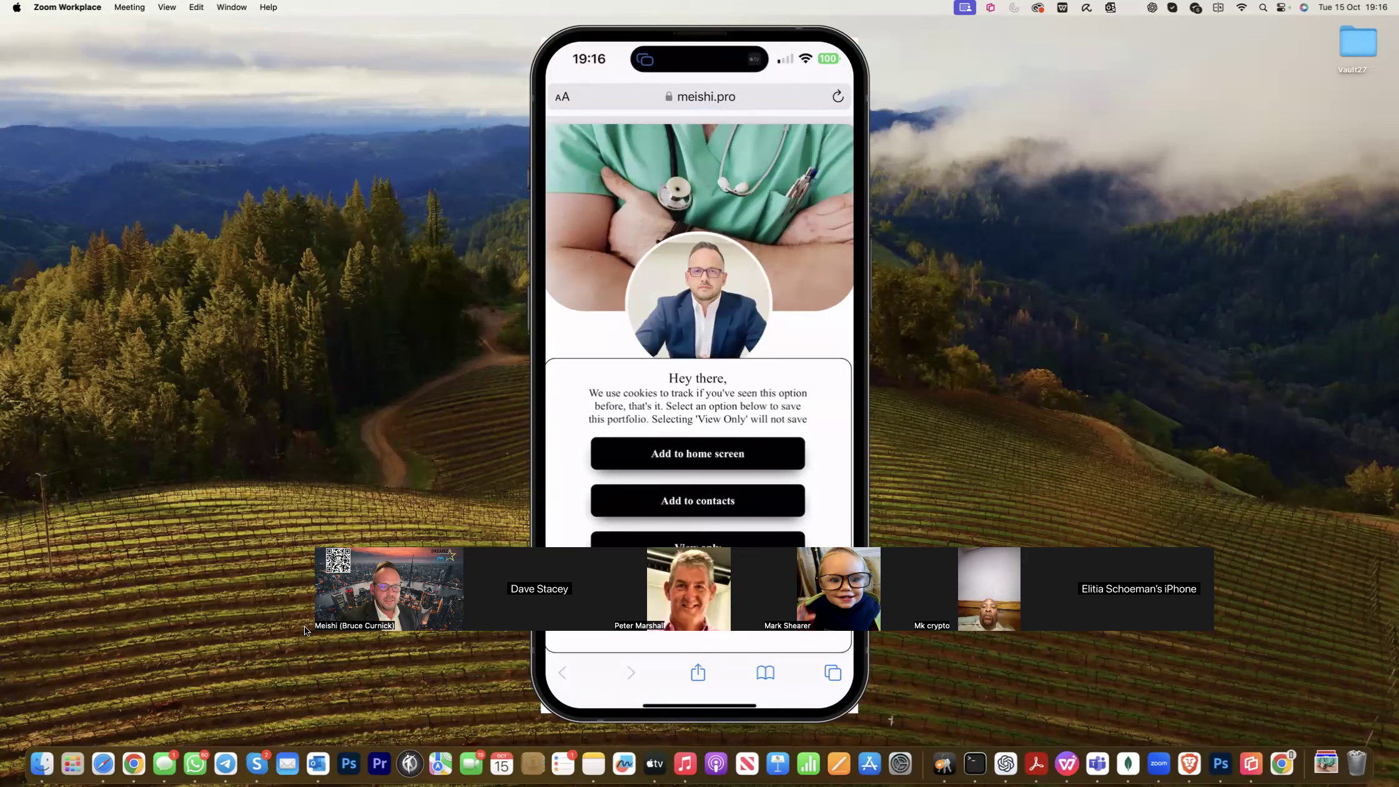
Add the doctor's card to the phone's home screen and launch it from its new icon.
drag(305, 631, 194, 137)
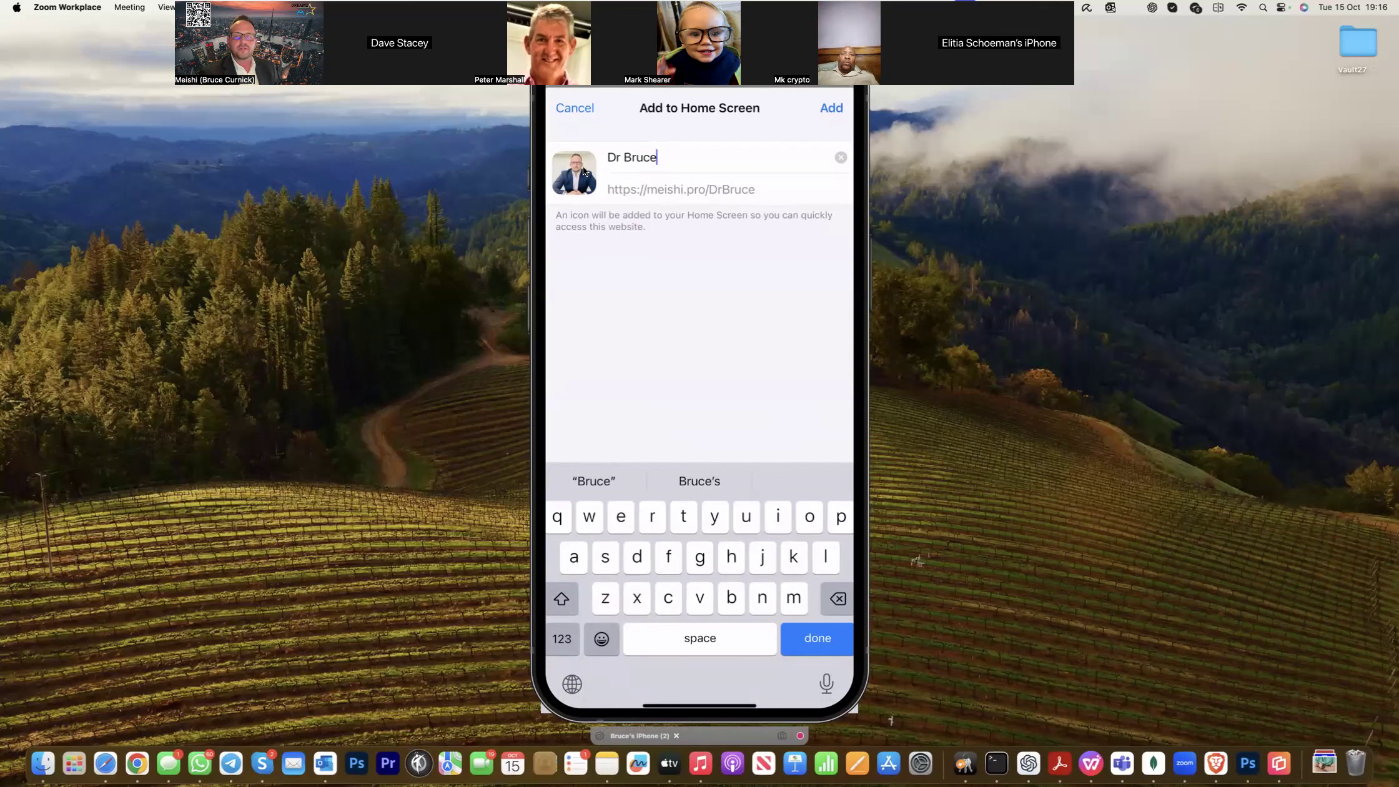
key(Return)
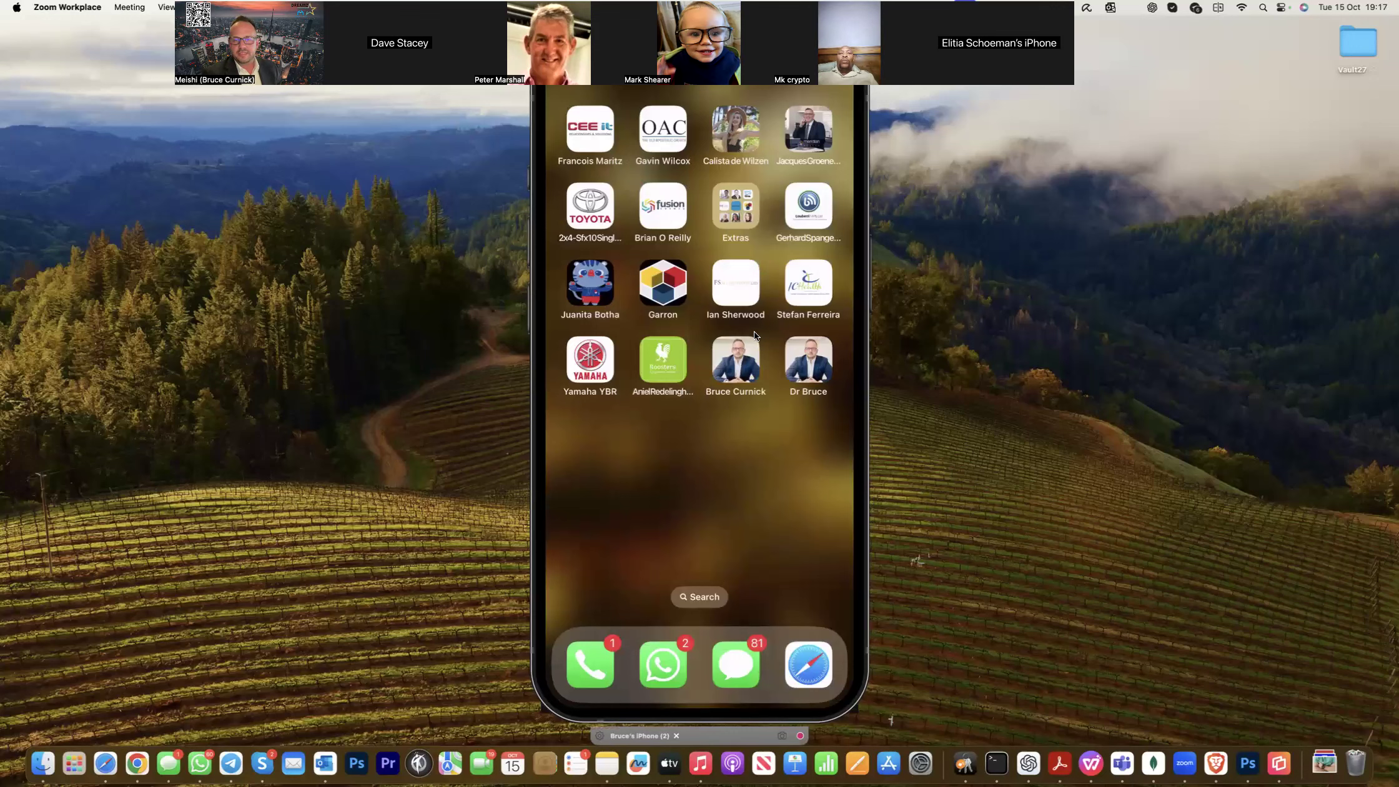
click(816, 354)
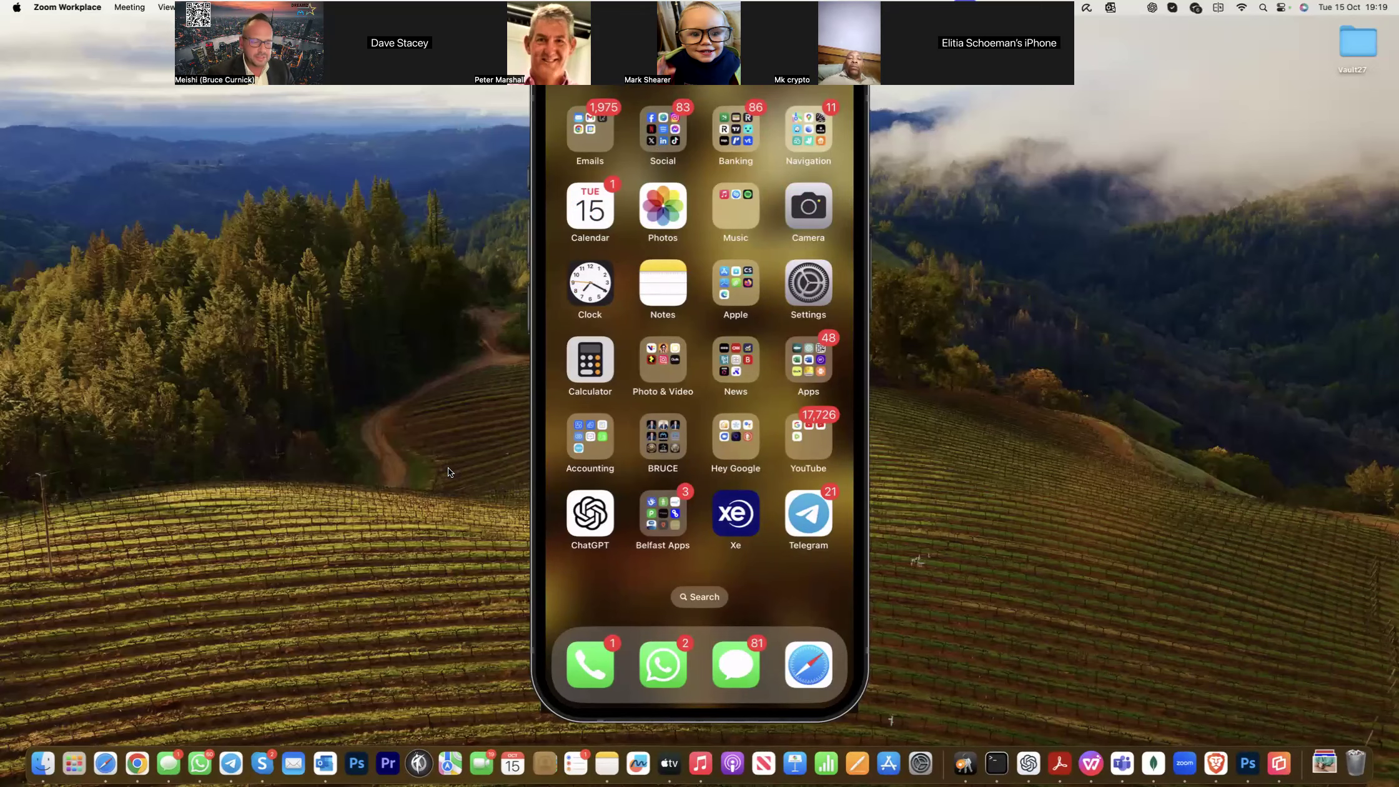
Switch to the Meishi business editor in Chrome and enable the Contact Info section in the business details.
click(136, 763)
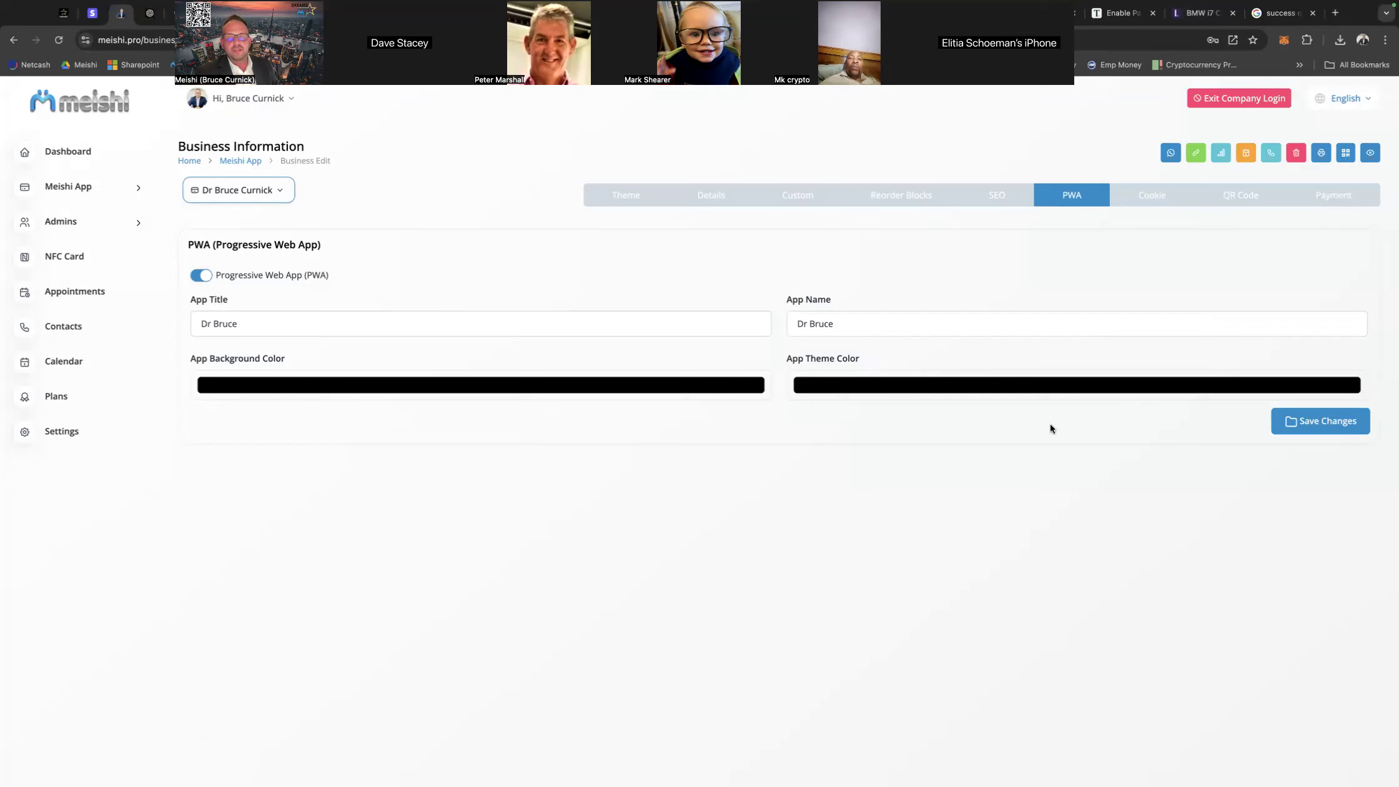
click(718, 203)
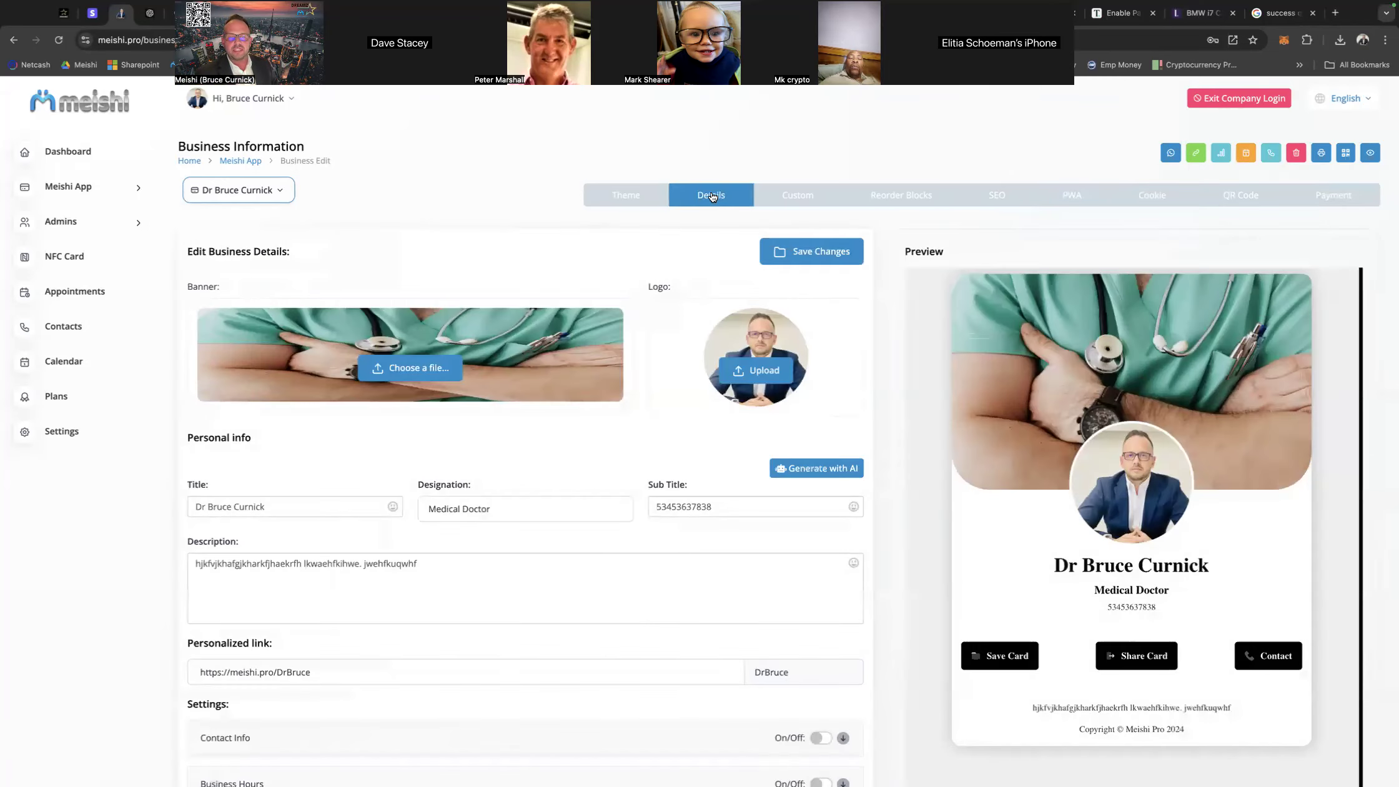
scroll(492, 463, down, 4)
scroll(493, 463, down, 3)
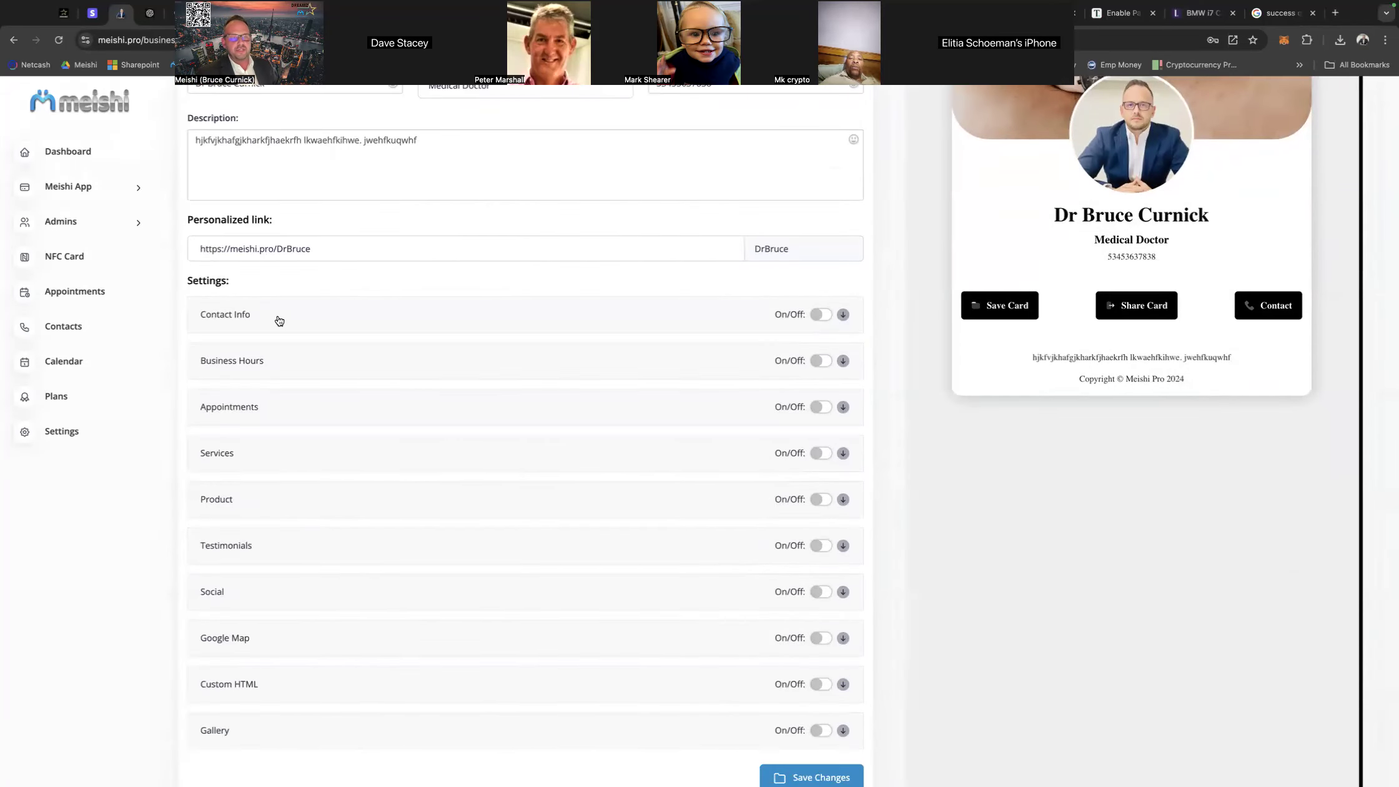
click(821, 314)
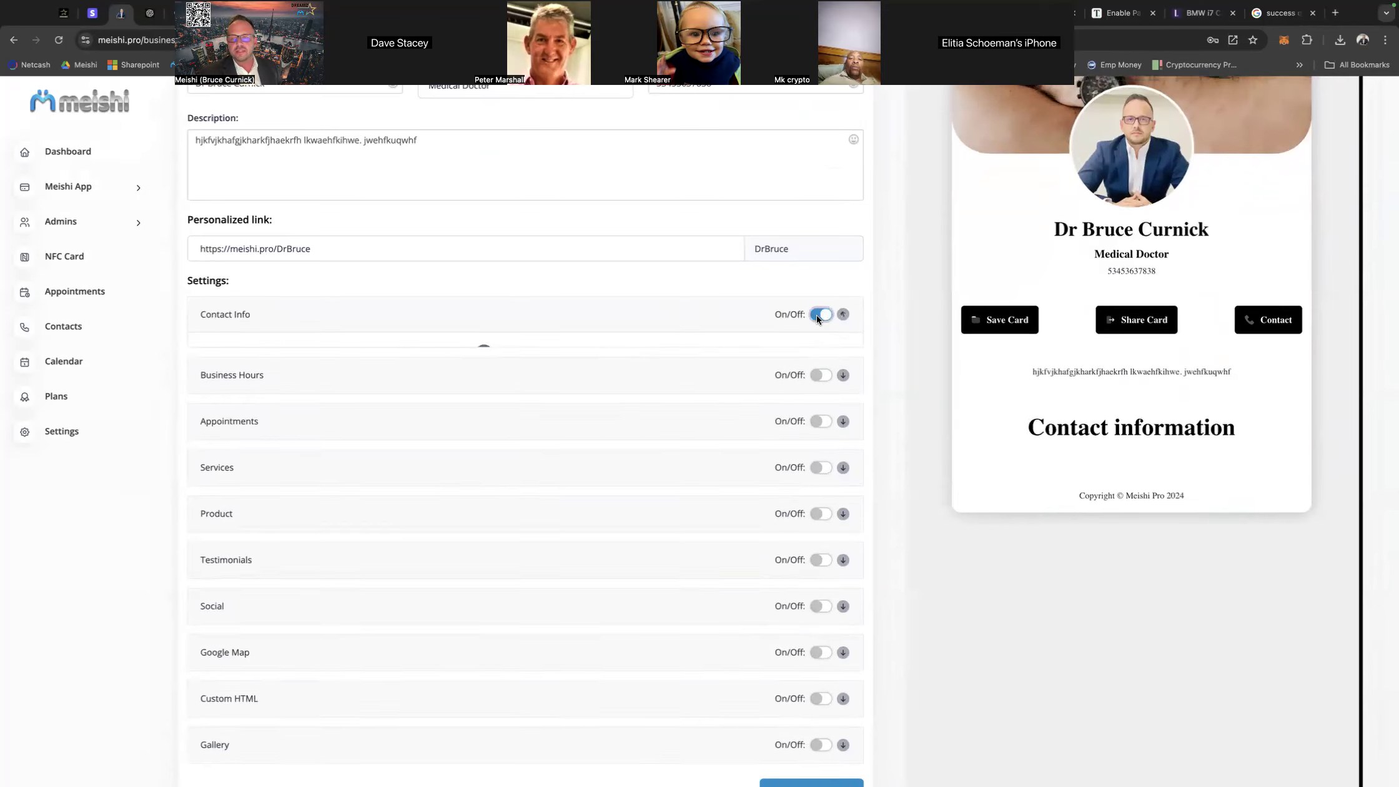
Add an Email field and a Phone field to Contact Info, then toggle the section off and on again.
click(537, 365)
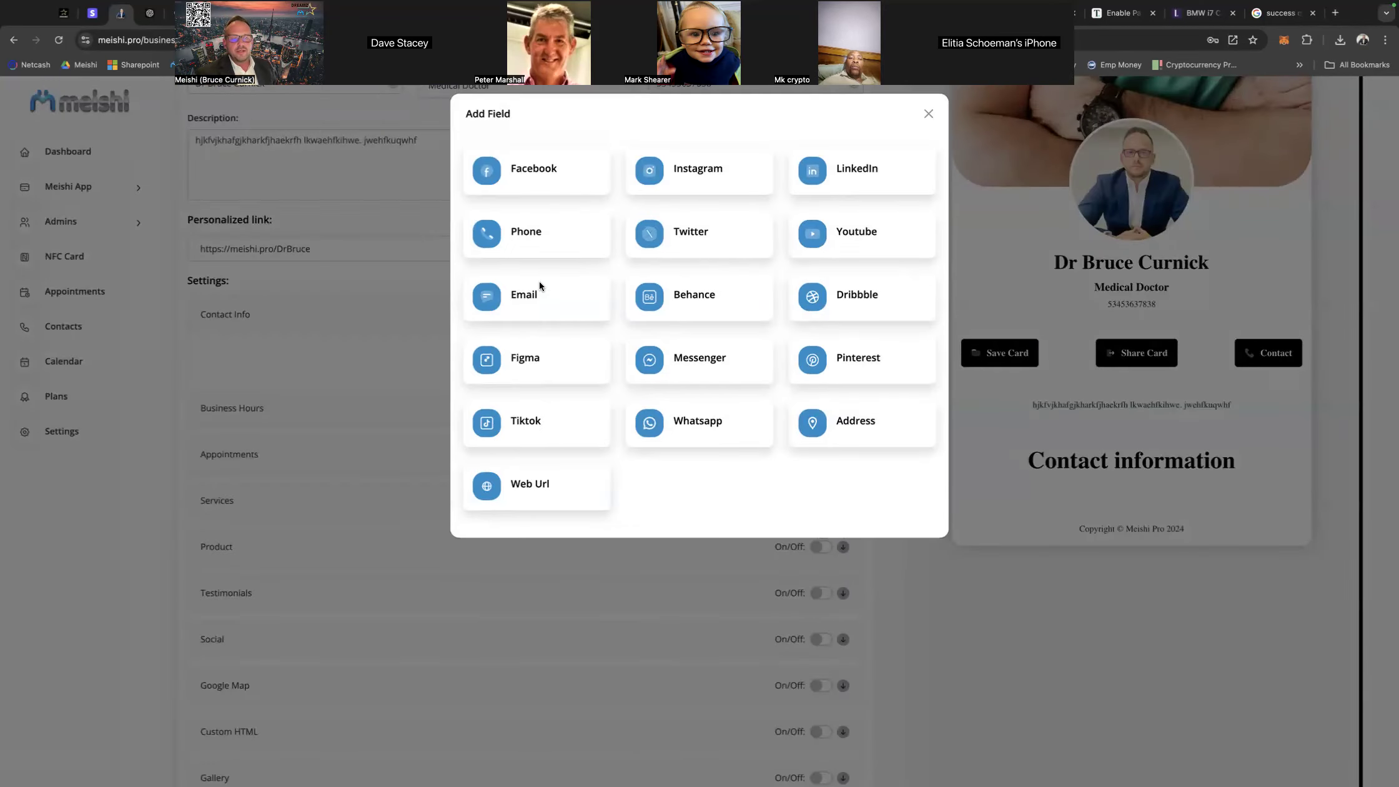
click(521, 296)
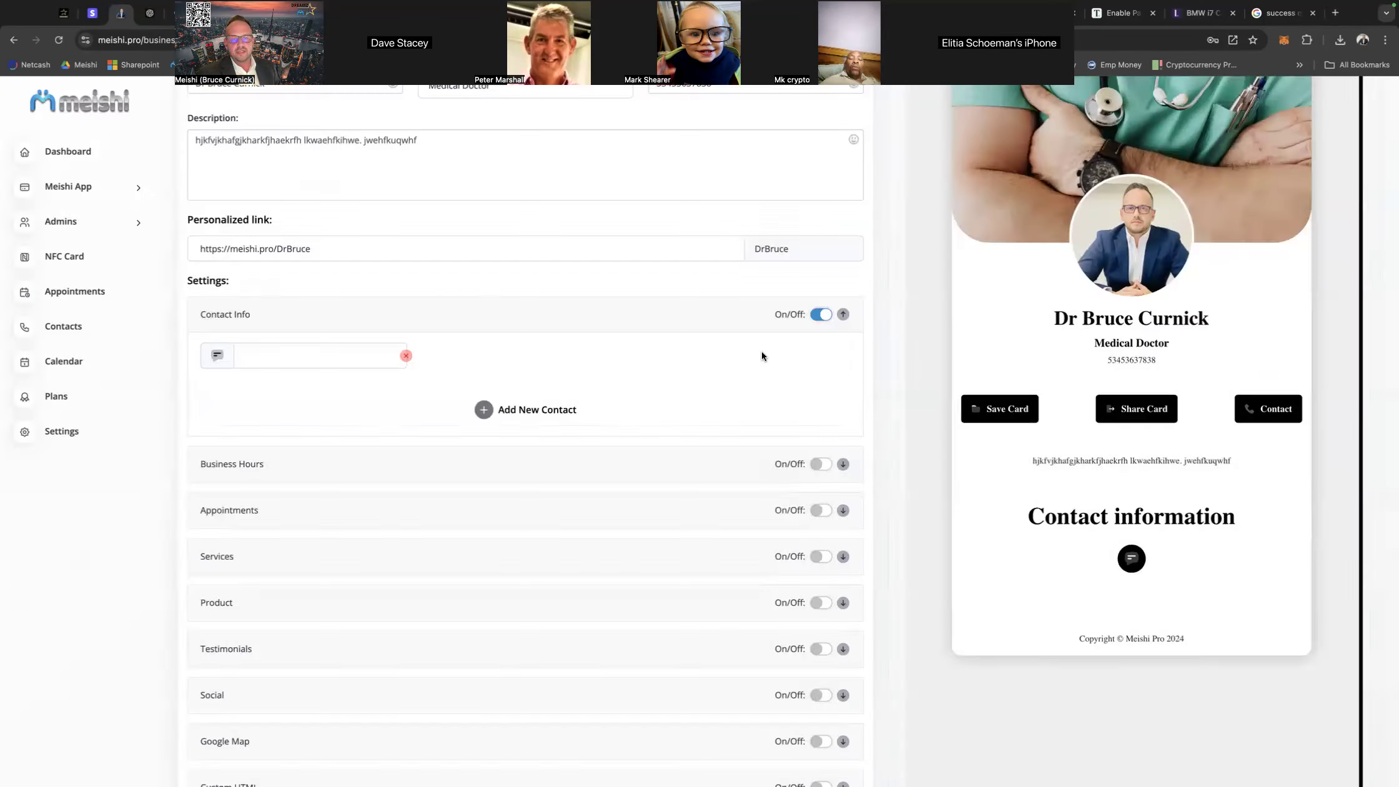
click(534, 408)
click(524, 230)
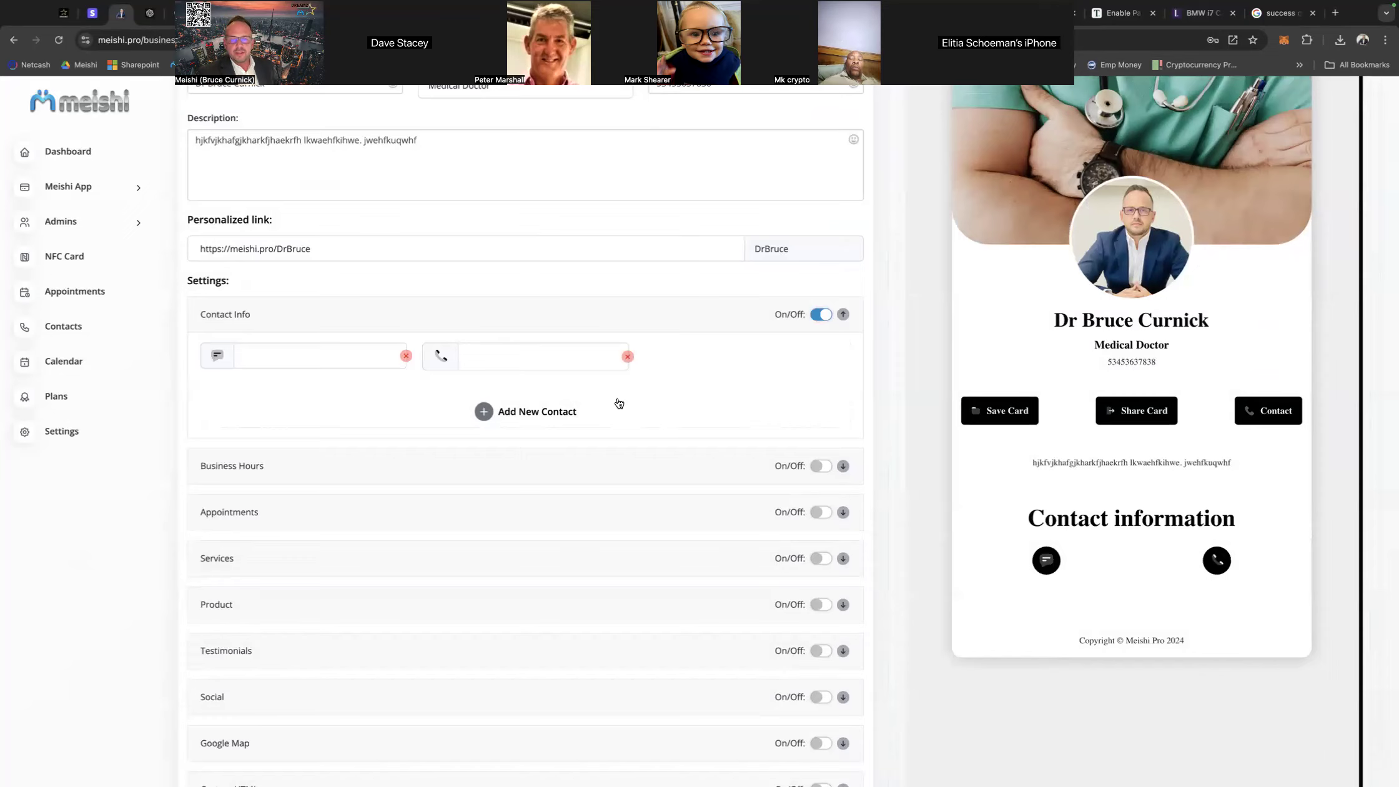
click(820, 314)
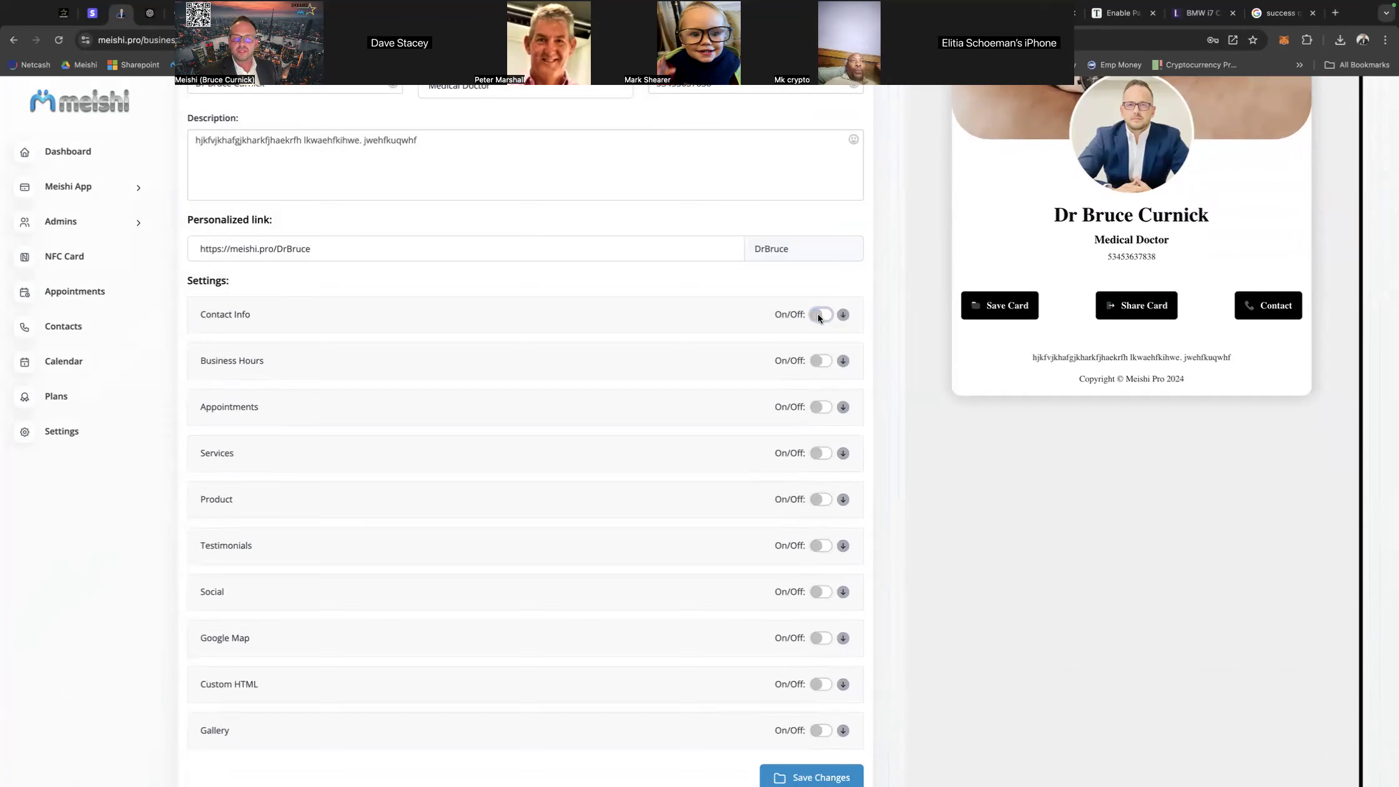
click(818, 315)
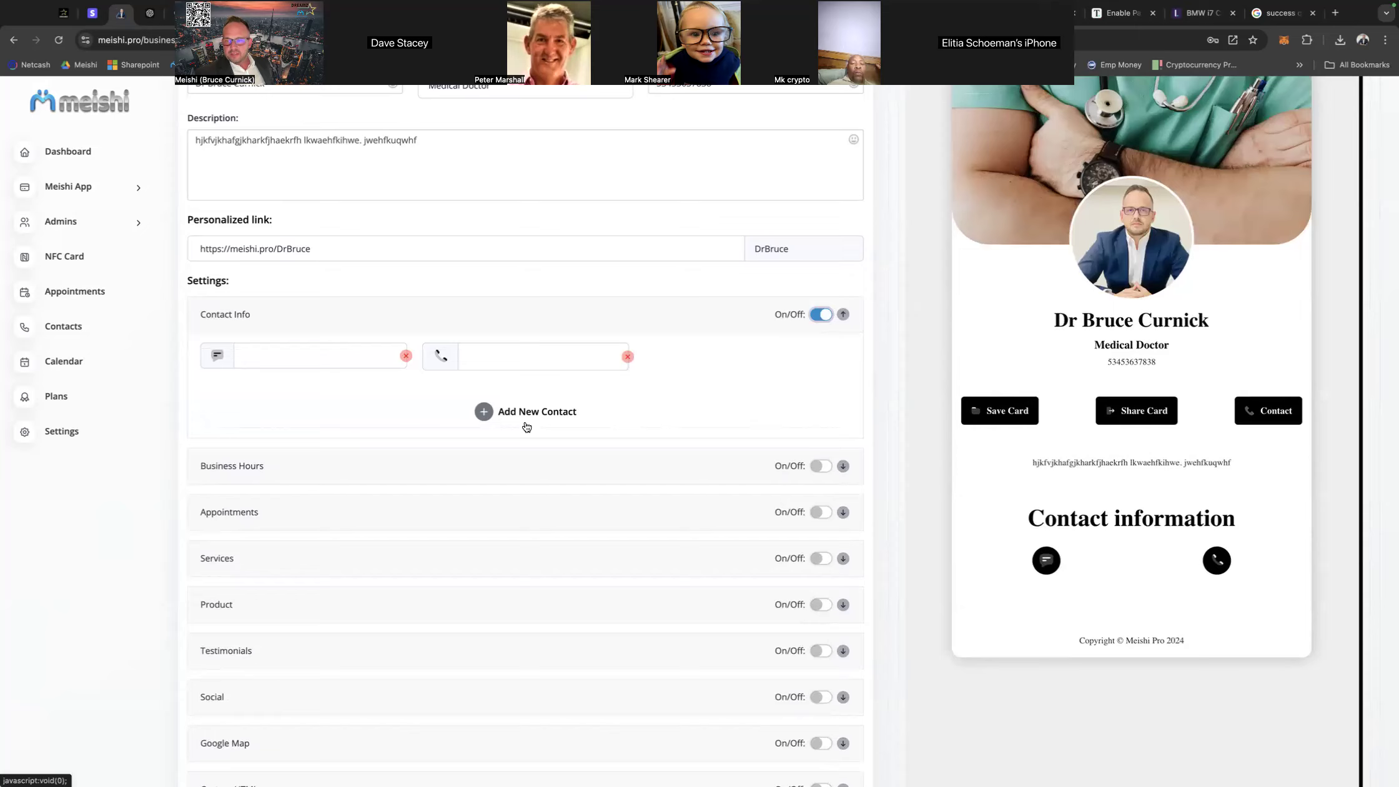
Fill in the doctor's e-mail address in the Contact Info section, correcting the separator before the domain ending to a period.
click(278, 355)
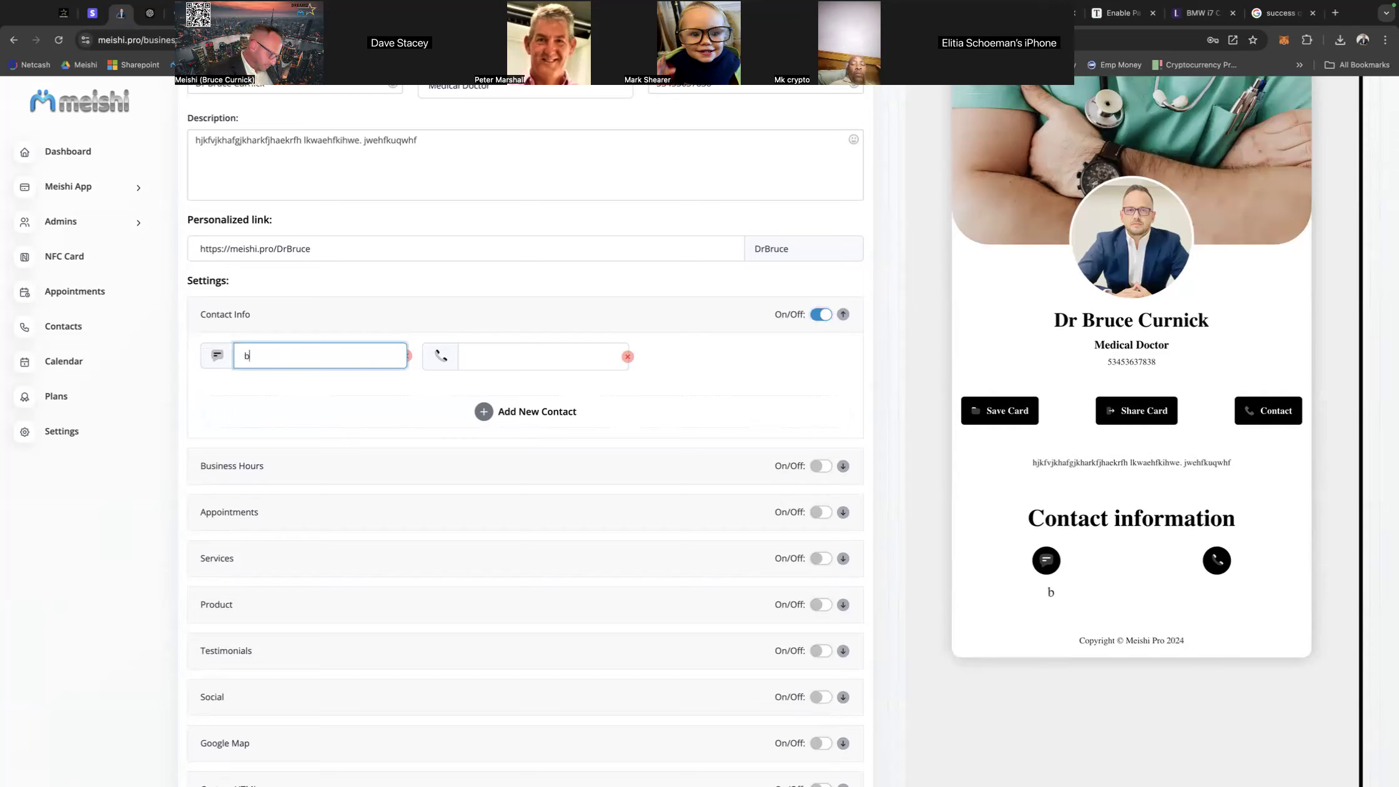
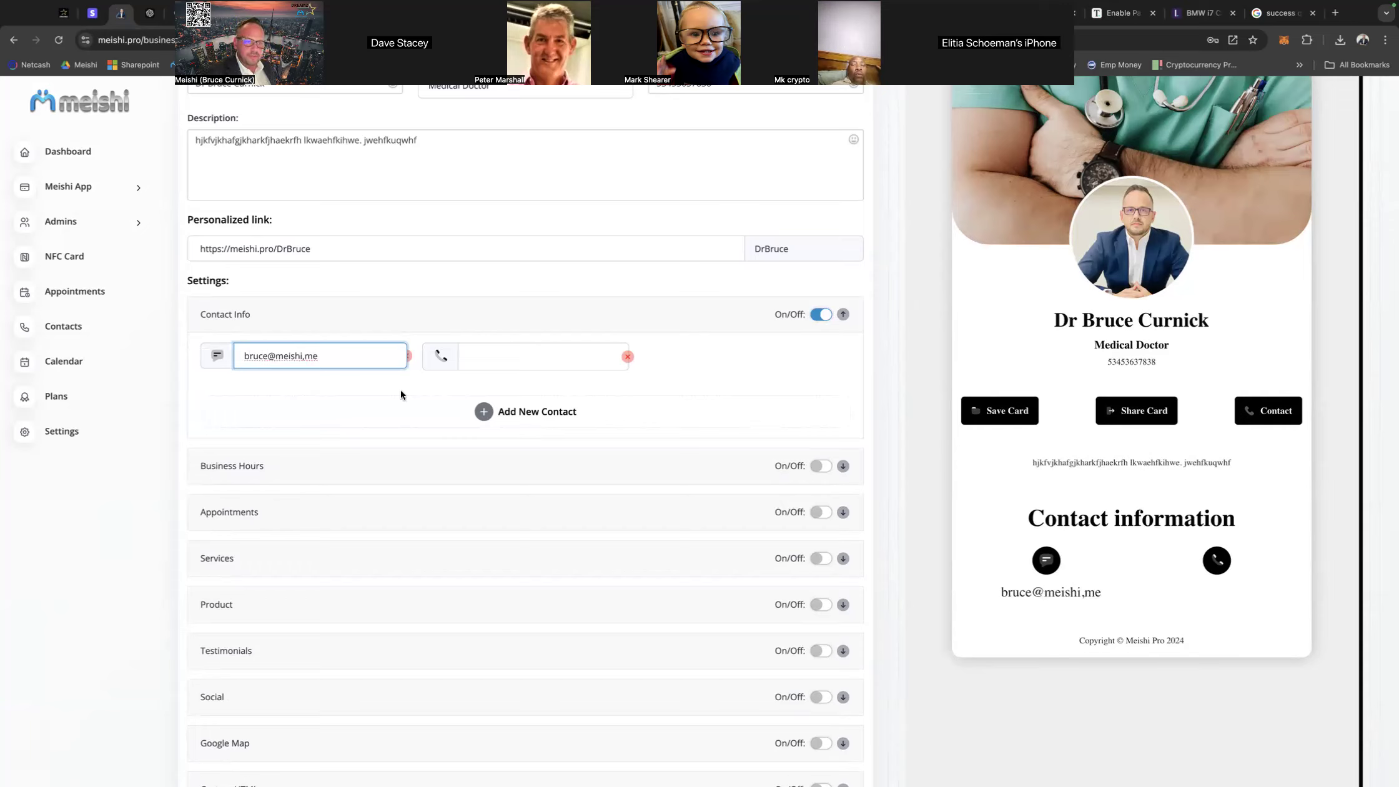
click(304, 357)
key(BackSpace)
text(.)
Enter the doctor's phone number with its country code in the Contact Info section.
click(496, 352)
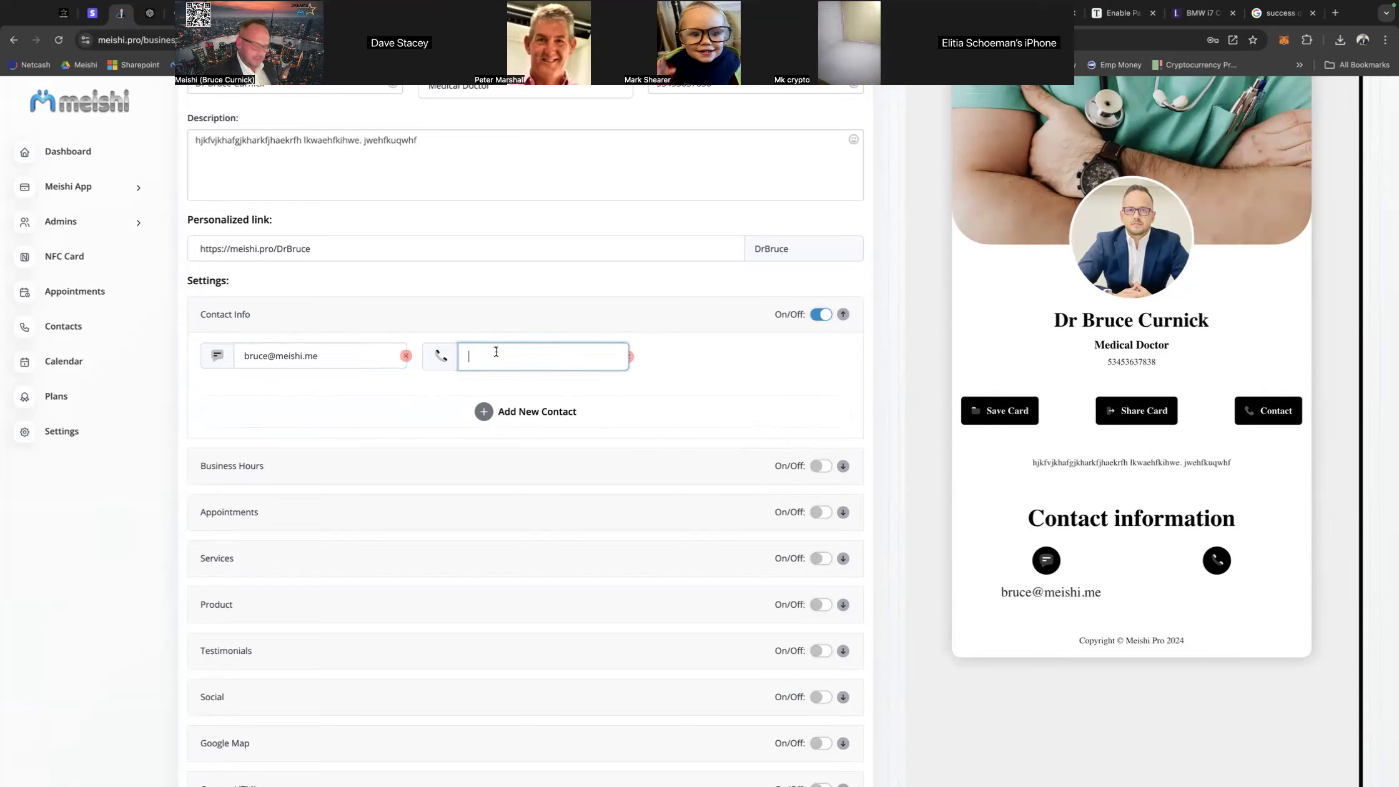
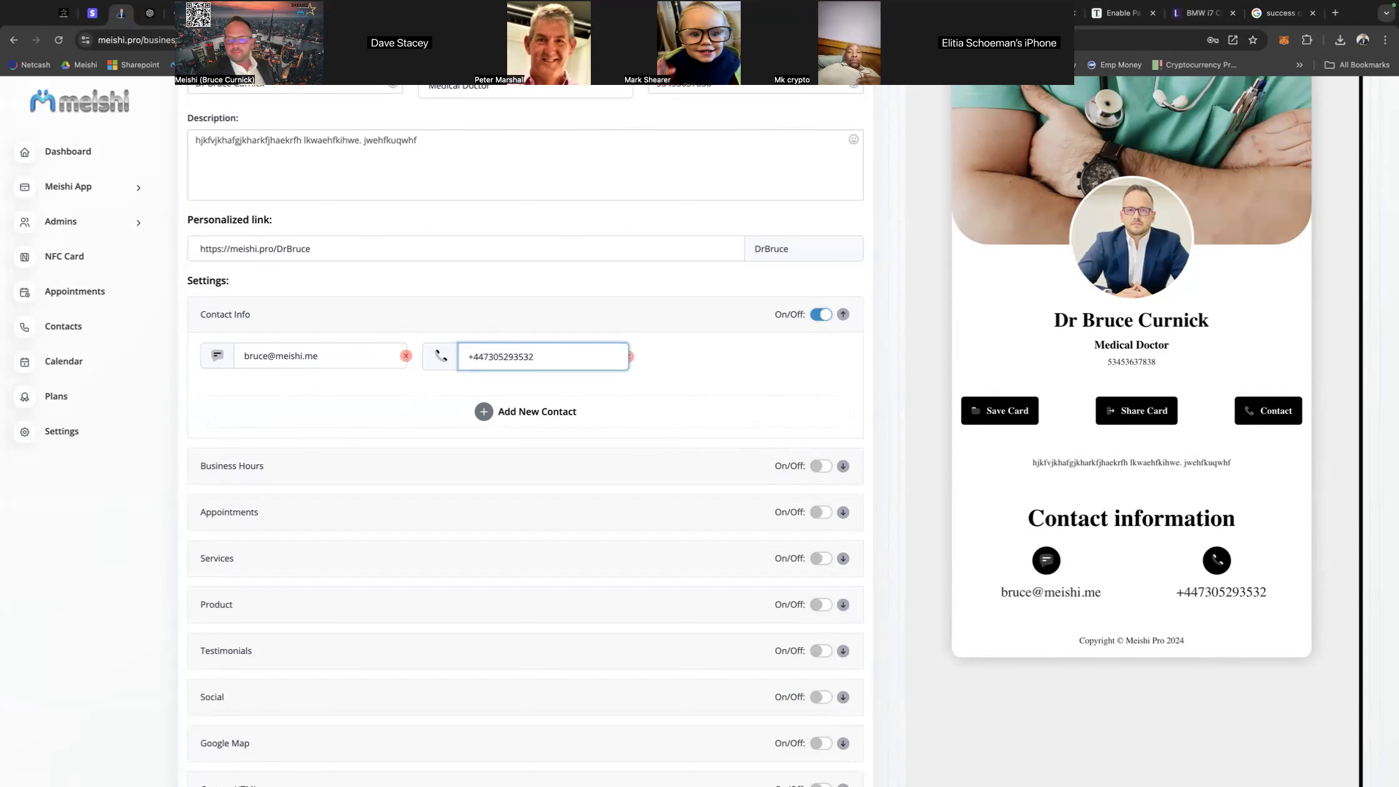
Save the business details with the new contact information.
scroll(848, 572, up, 3)
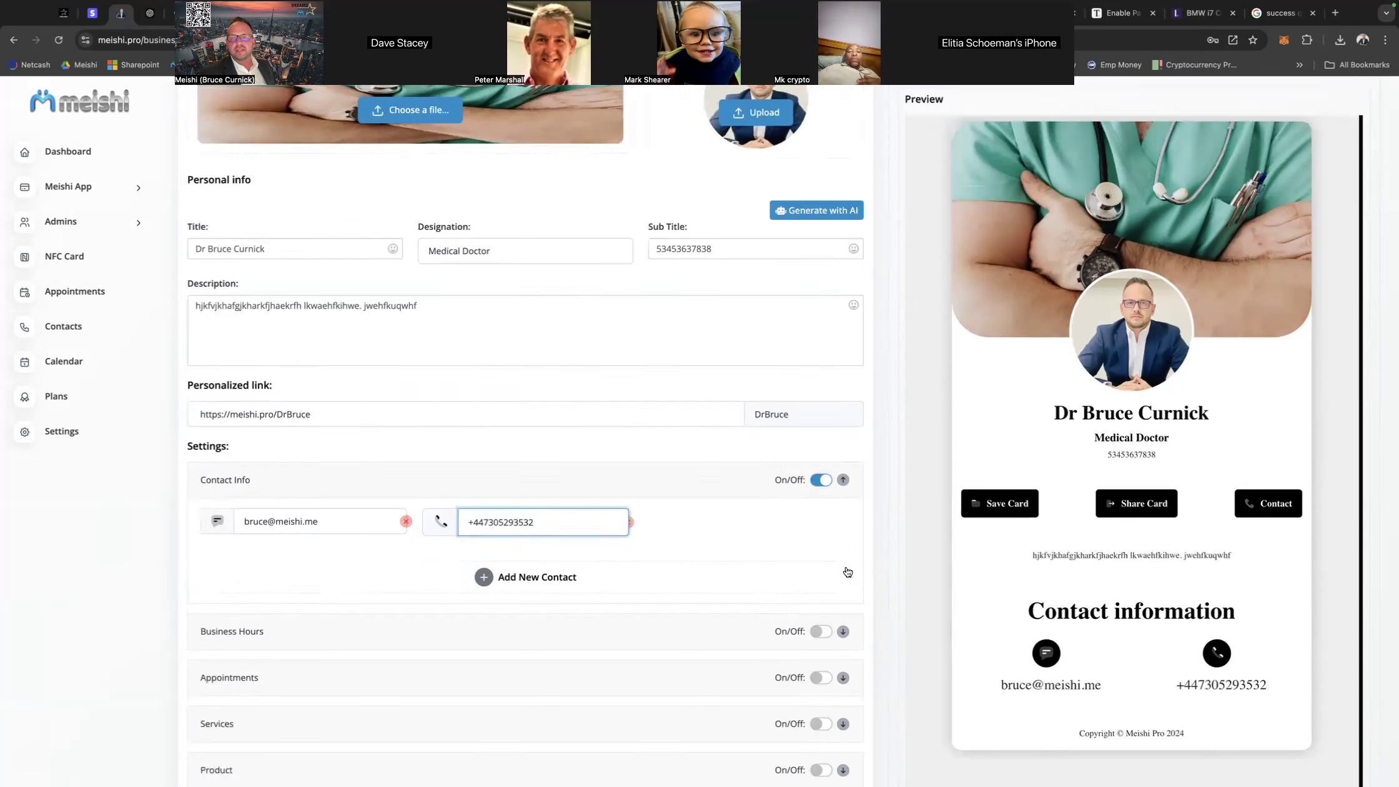
scroll(848, 572, up, 4)
click(811, 253)
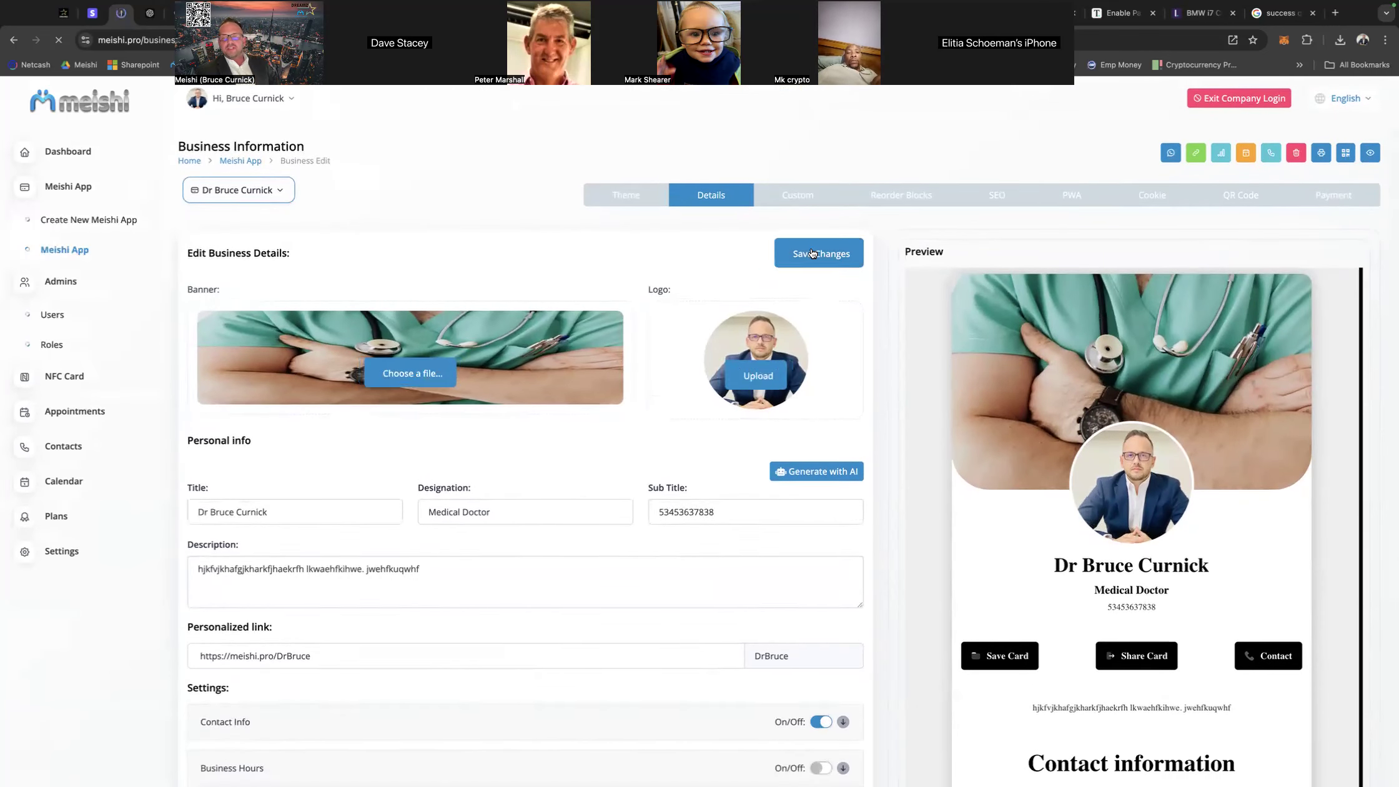
Enable the Business Hours section and collapse its weekly schedule without setting any times.
scroll(864, 421, down, 7)
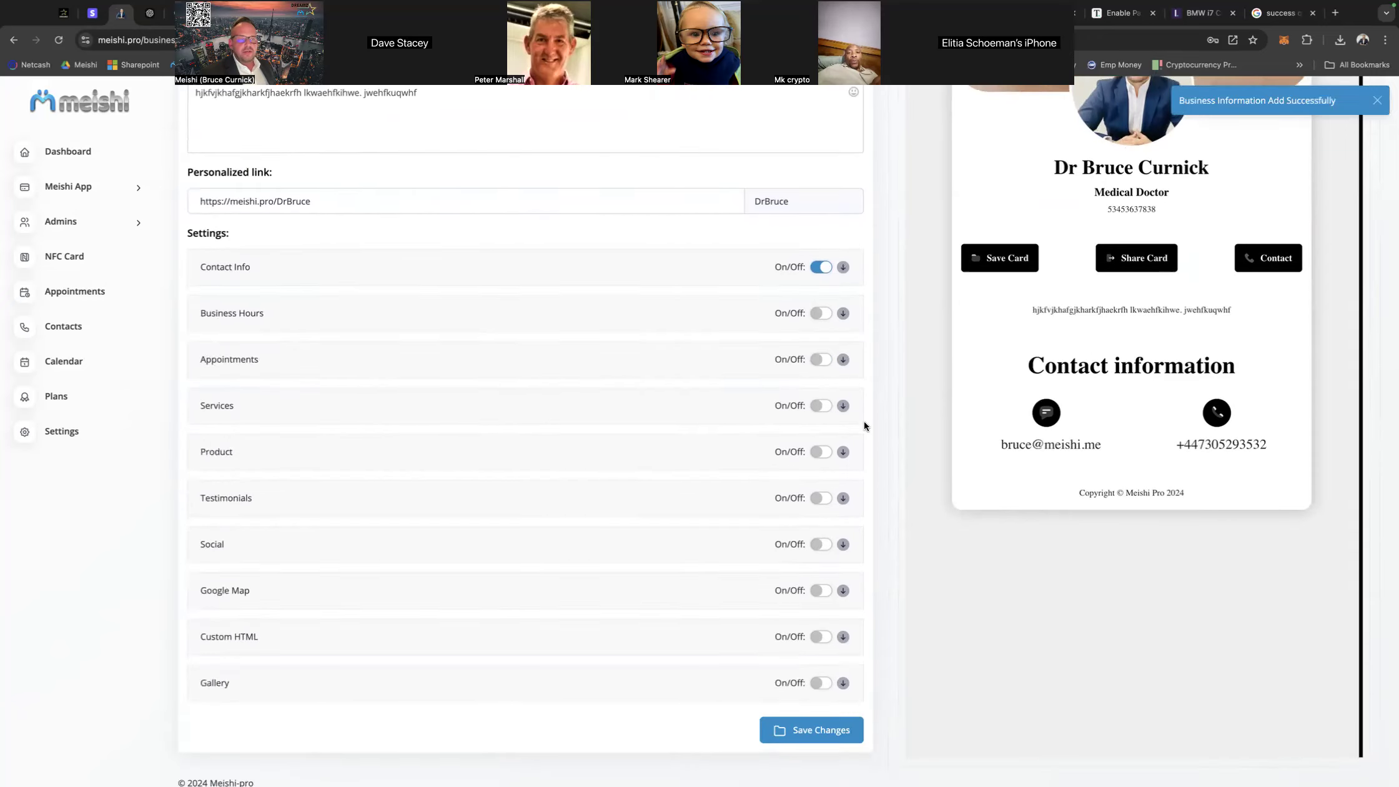
click(816, 303)
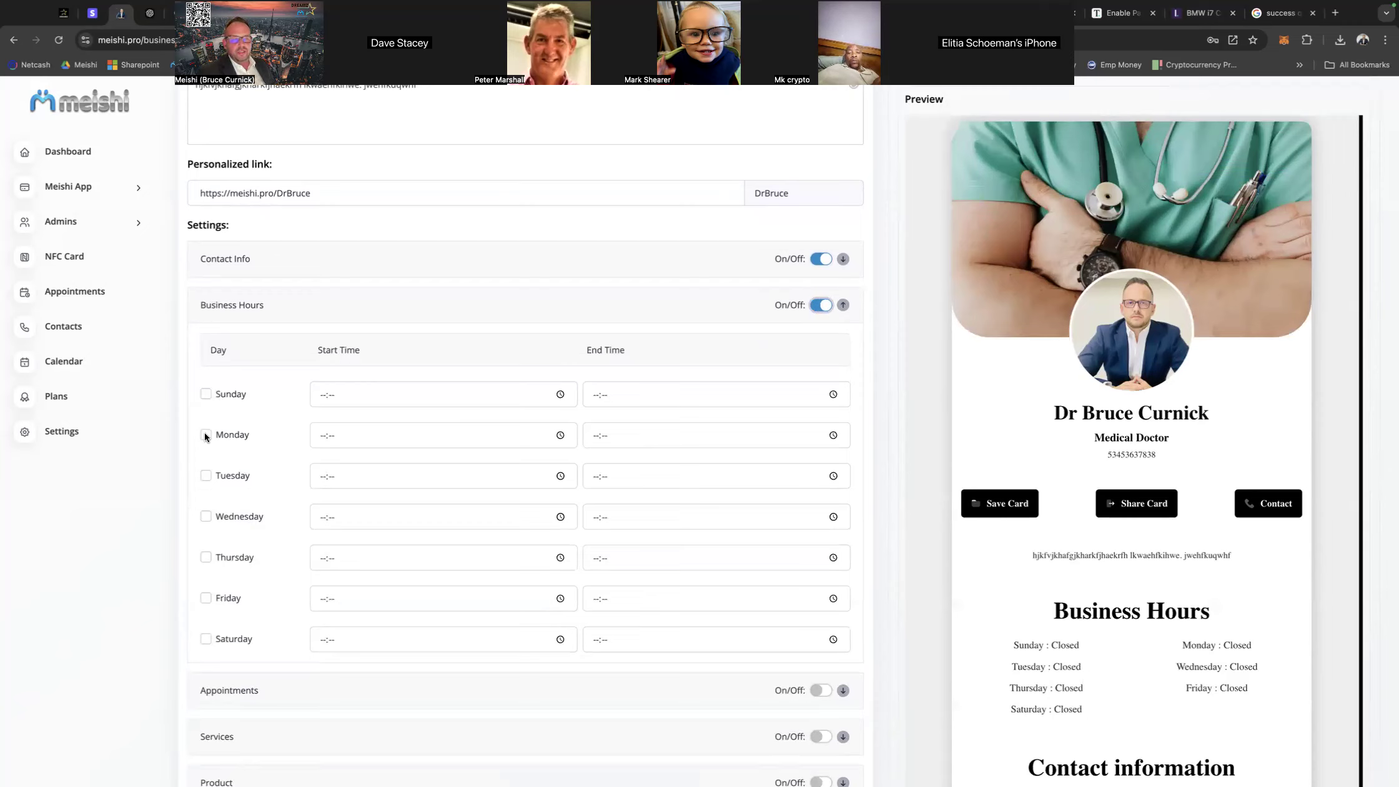
click(842, 307)
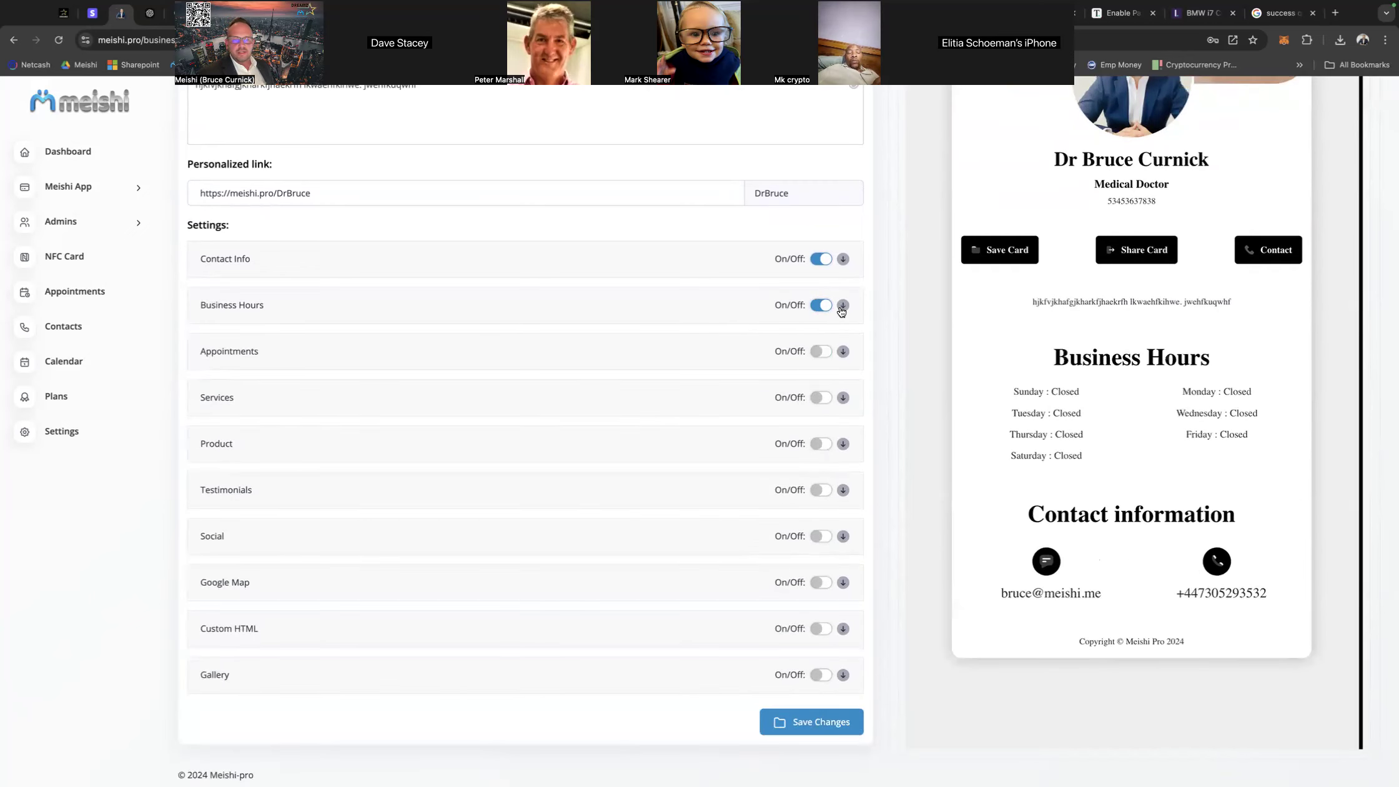
Enable the Appointments section and add an appointment slot from 09:00 to 10:00.
click(825, 352)
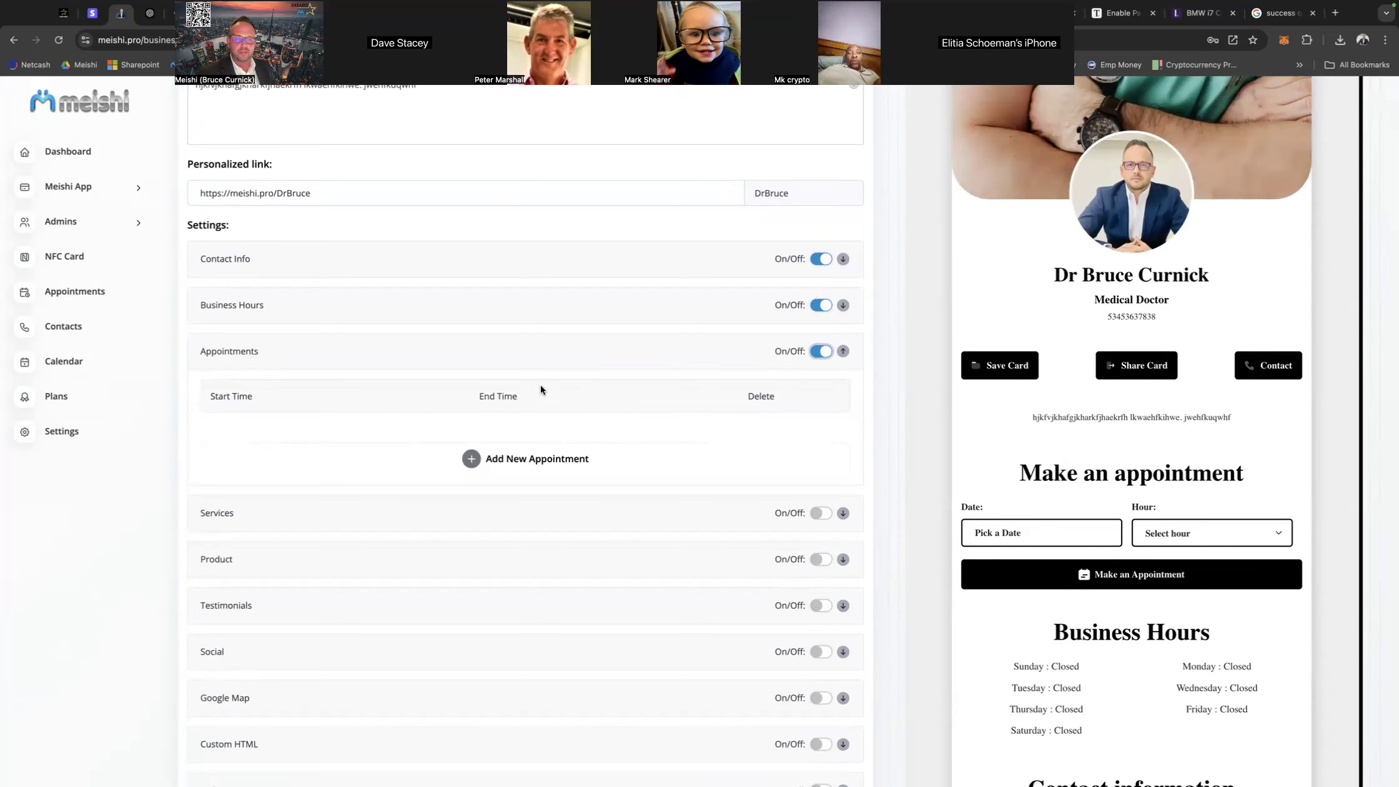
click(530, 461)
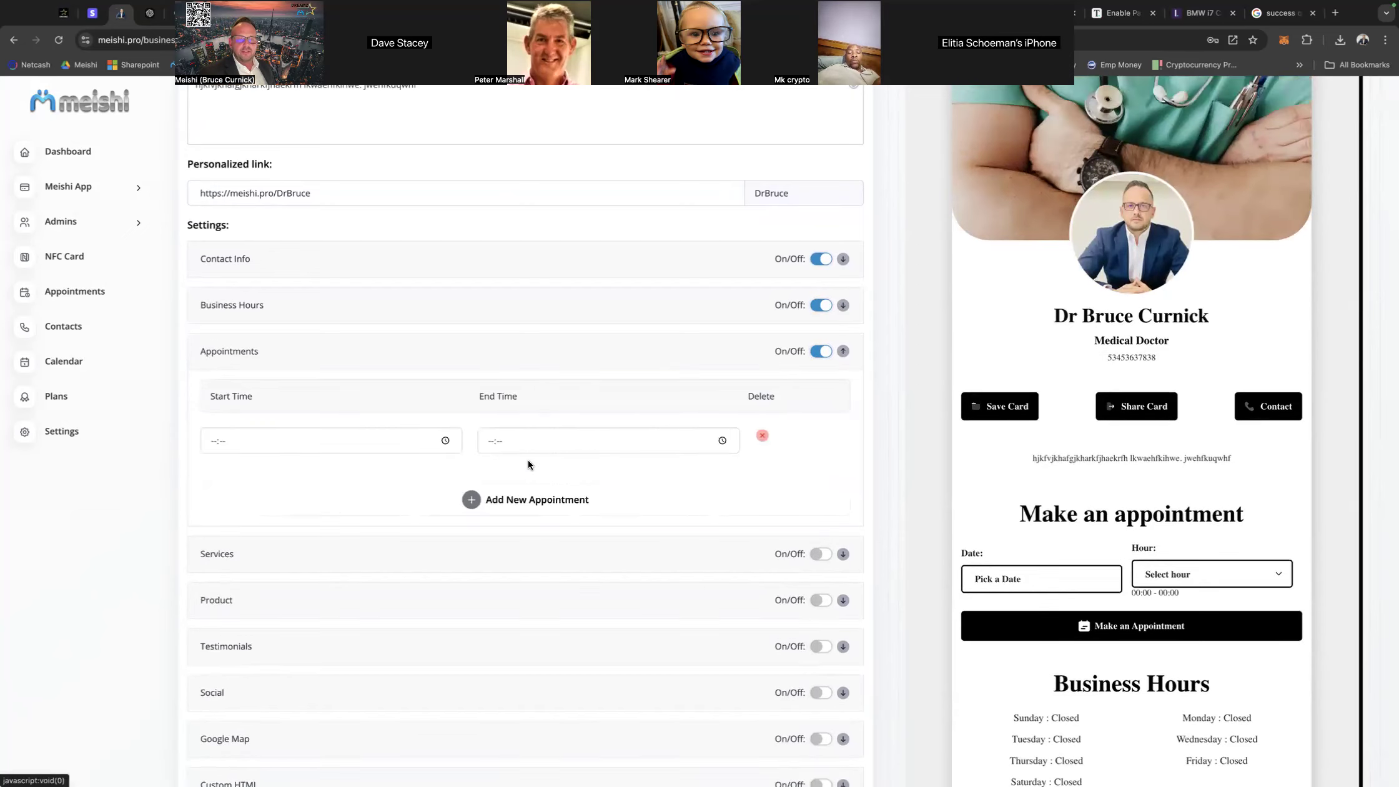
click(210, 441)
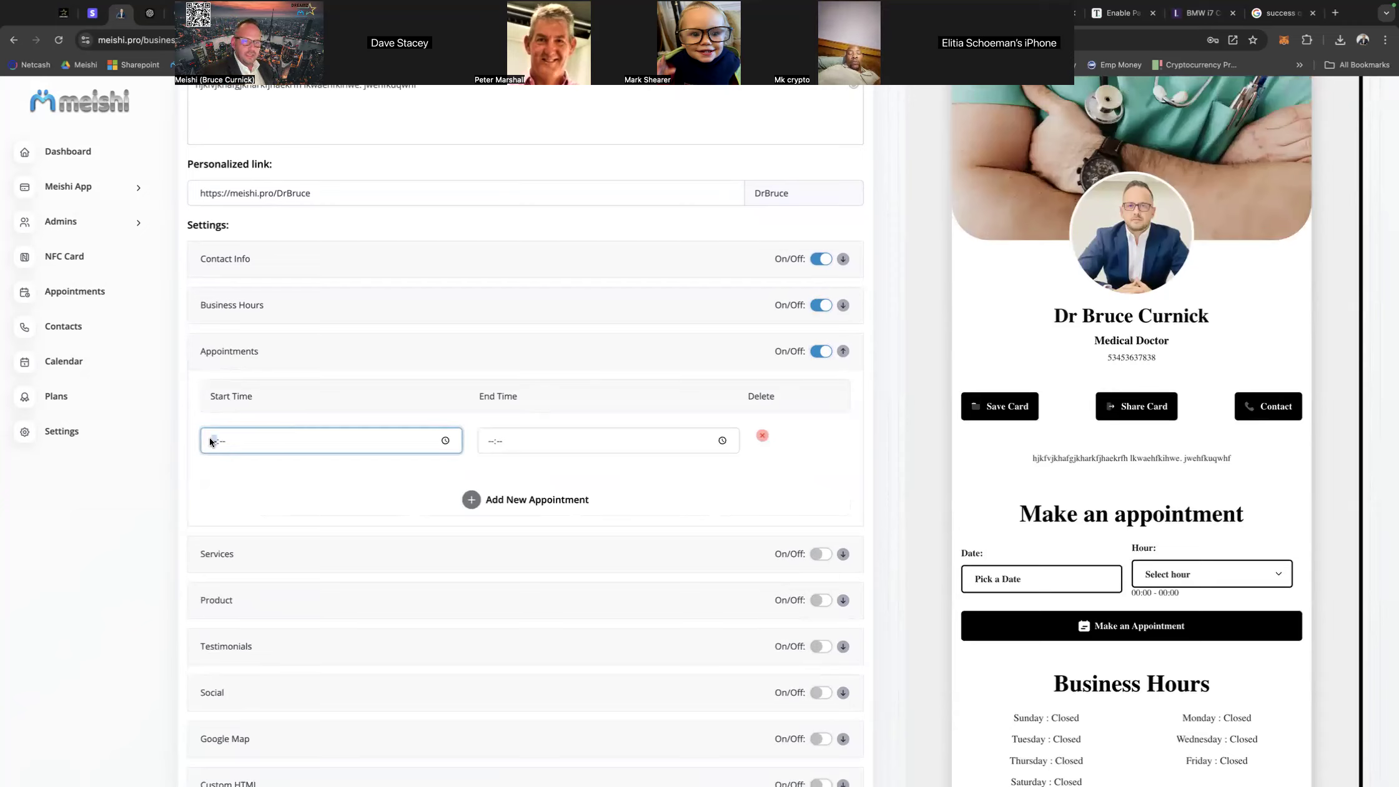
text(0900)
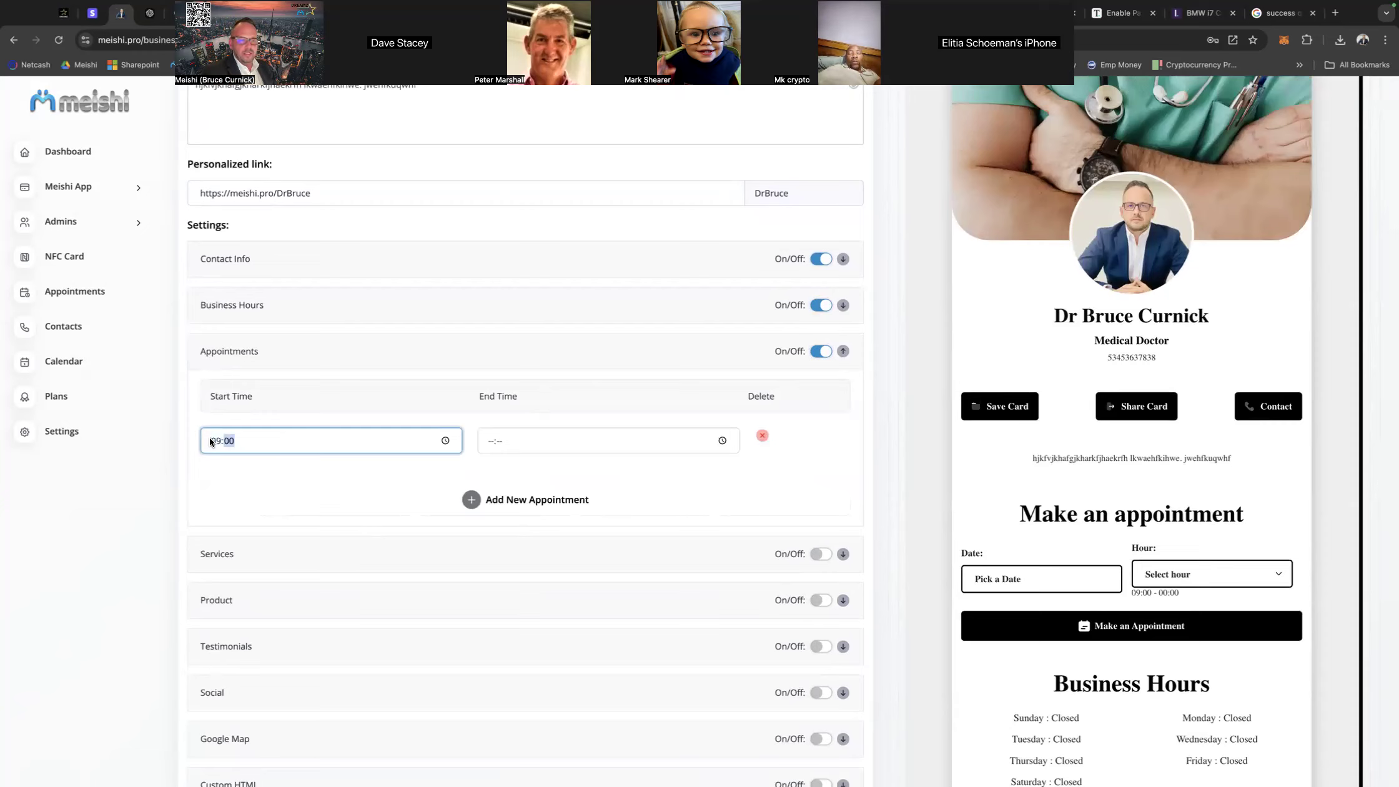
click(486, 440)
text(1000)
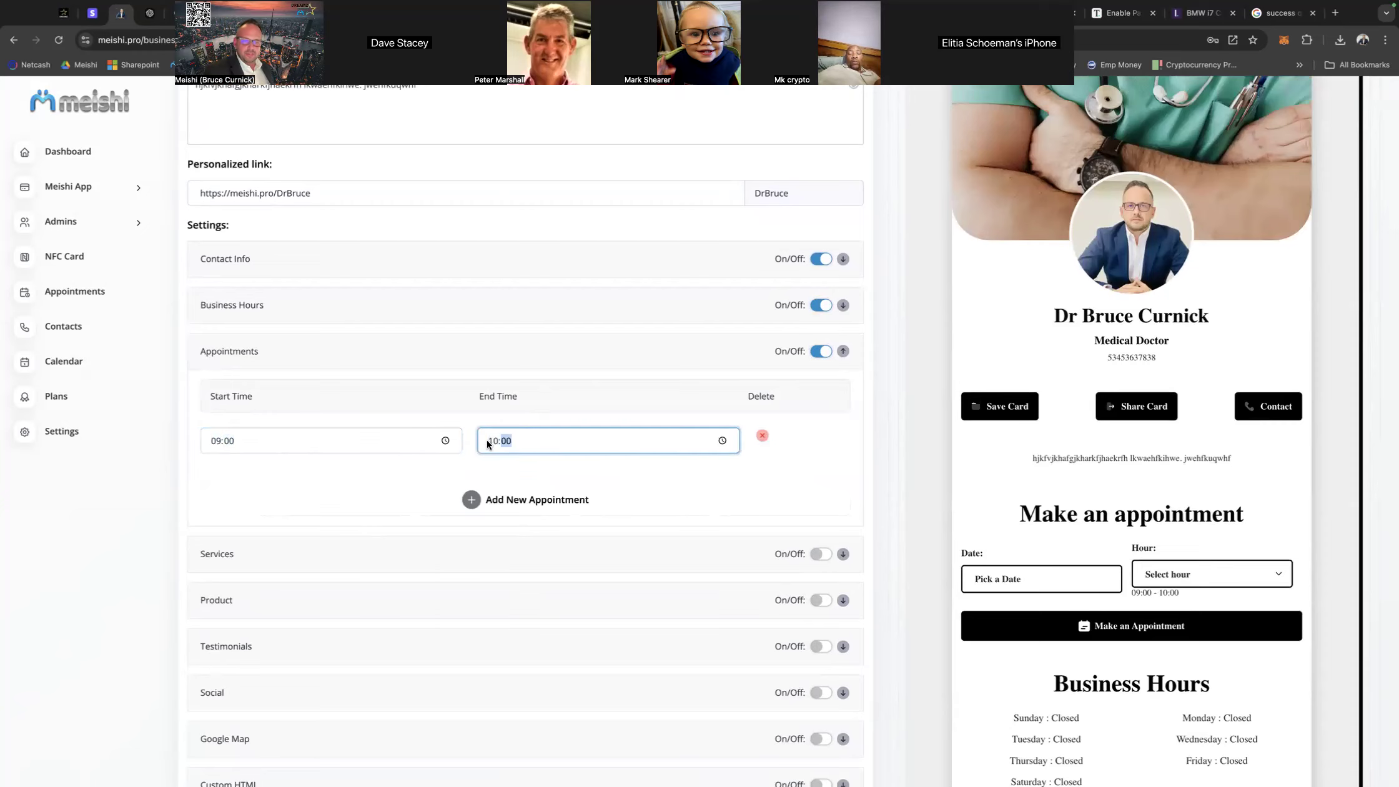
Add a second appointment slot from 10:00 to 11:00.
click(519, 501)
click(206, 482)
text(1000)
click(485, 480)
text(1100)
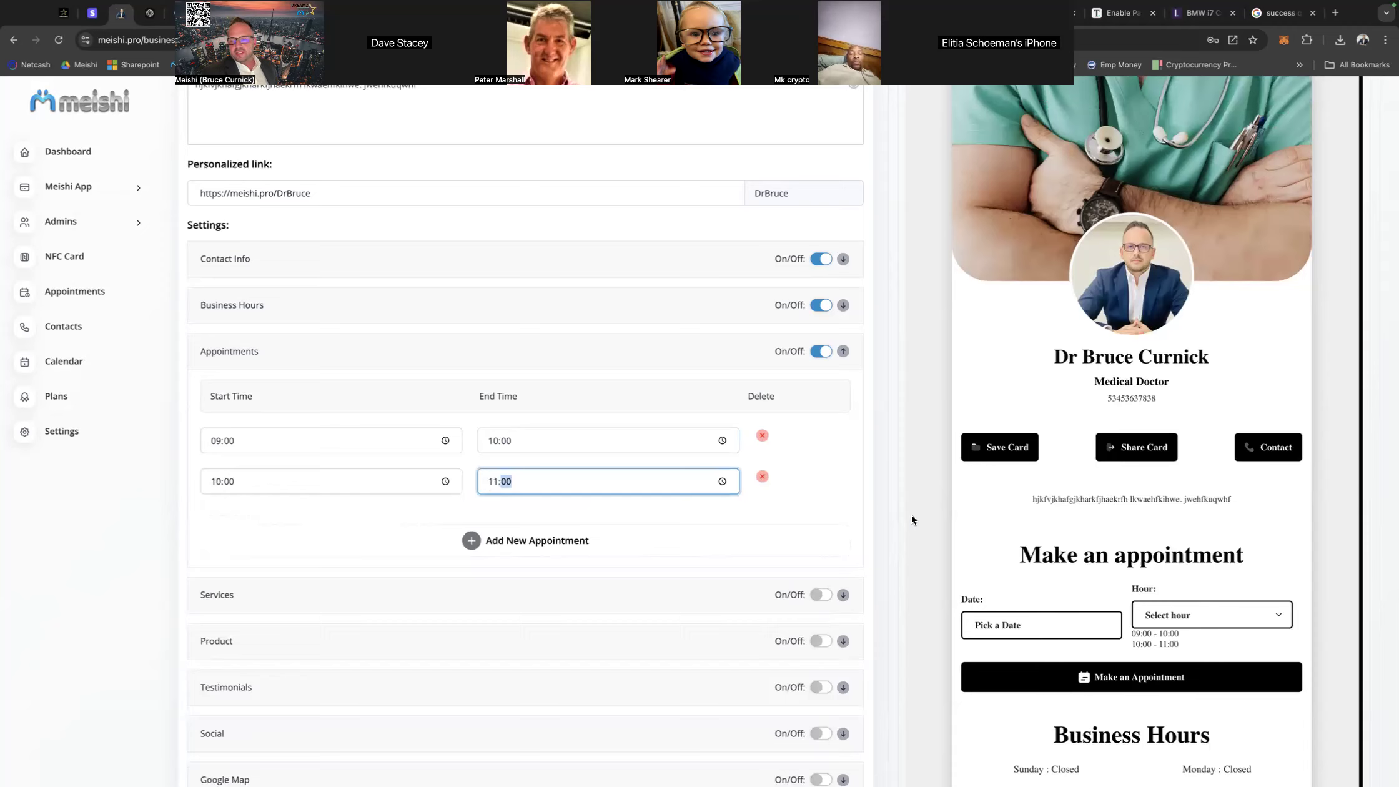
Enable the Services section in the business settings.
scroll(1048, 524, down, 3)
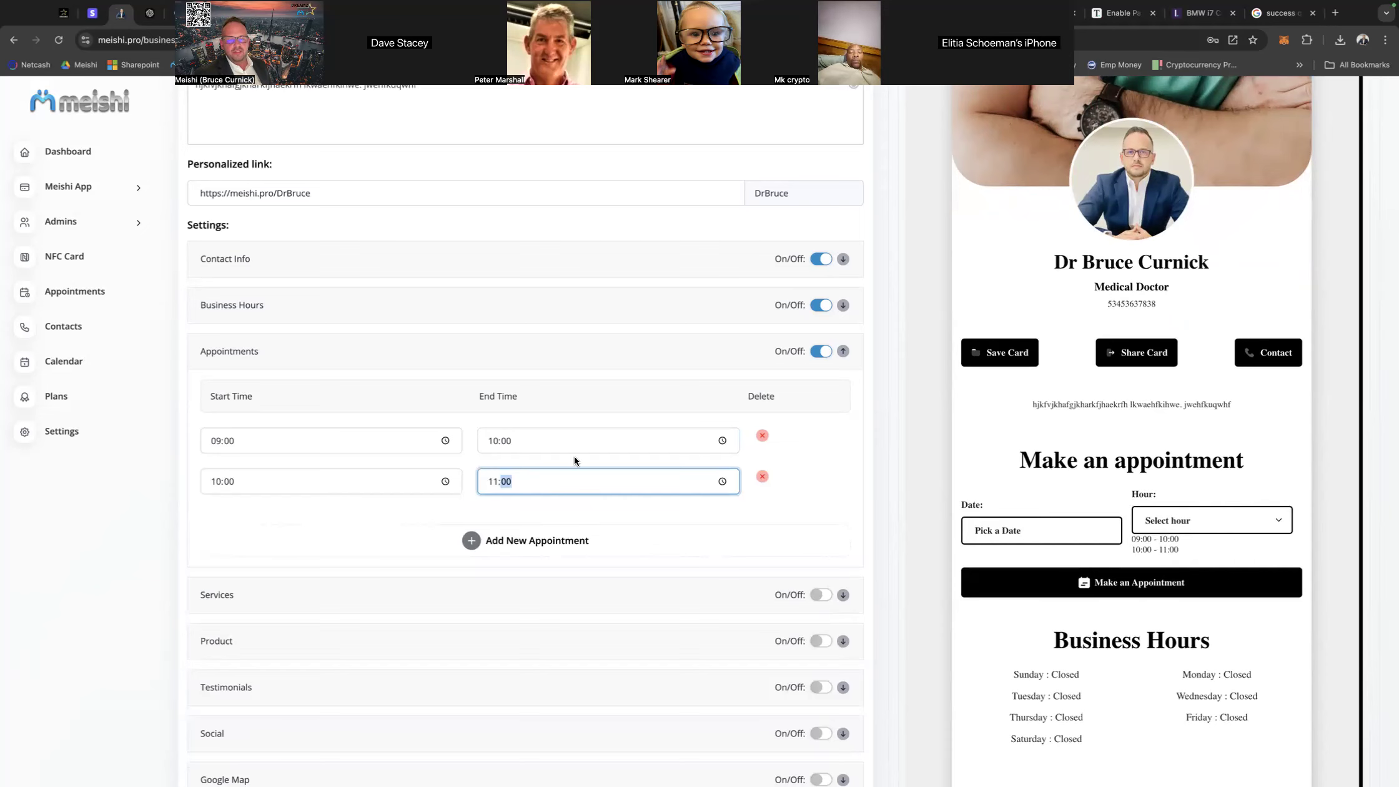
scroll(872, 417, down, 5)
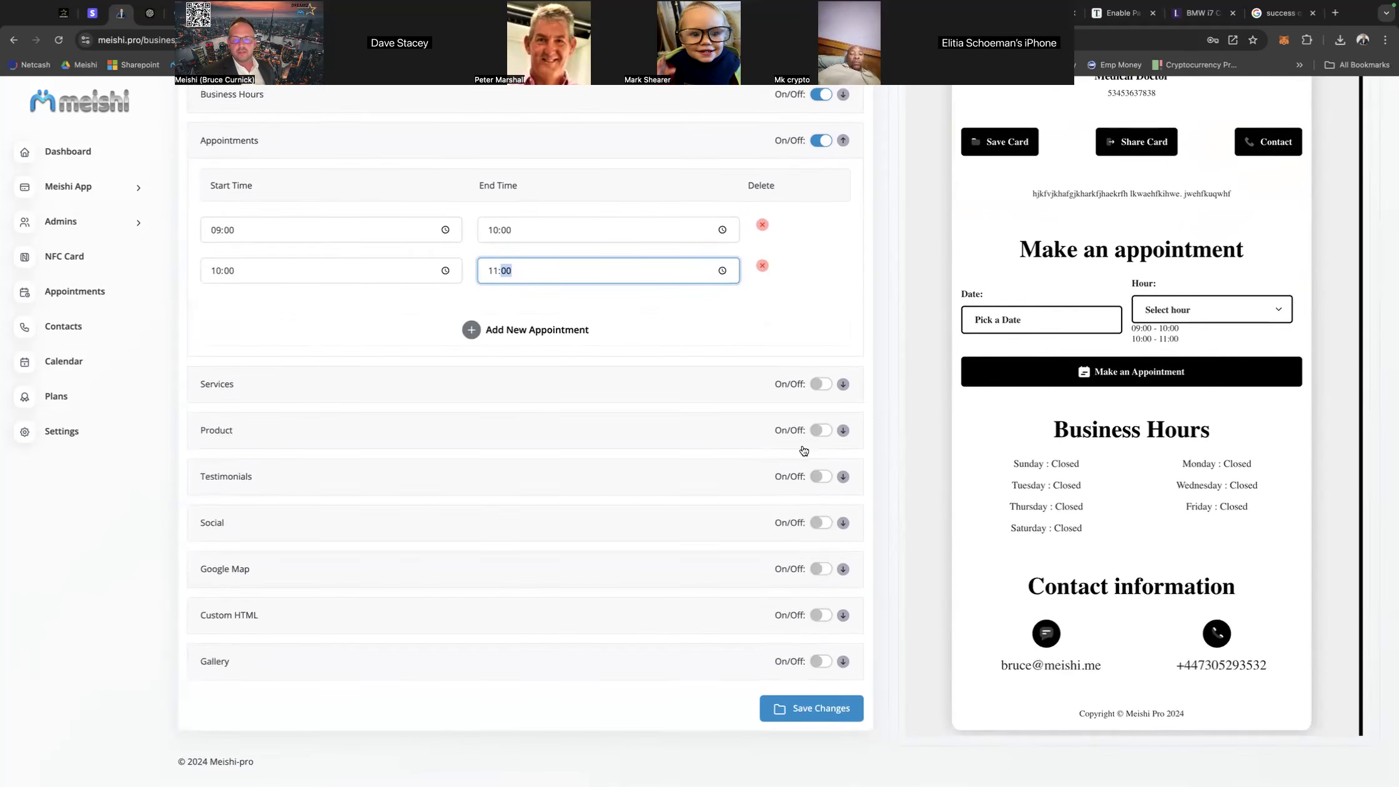
click(817, 383)
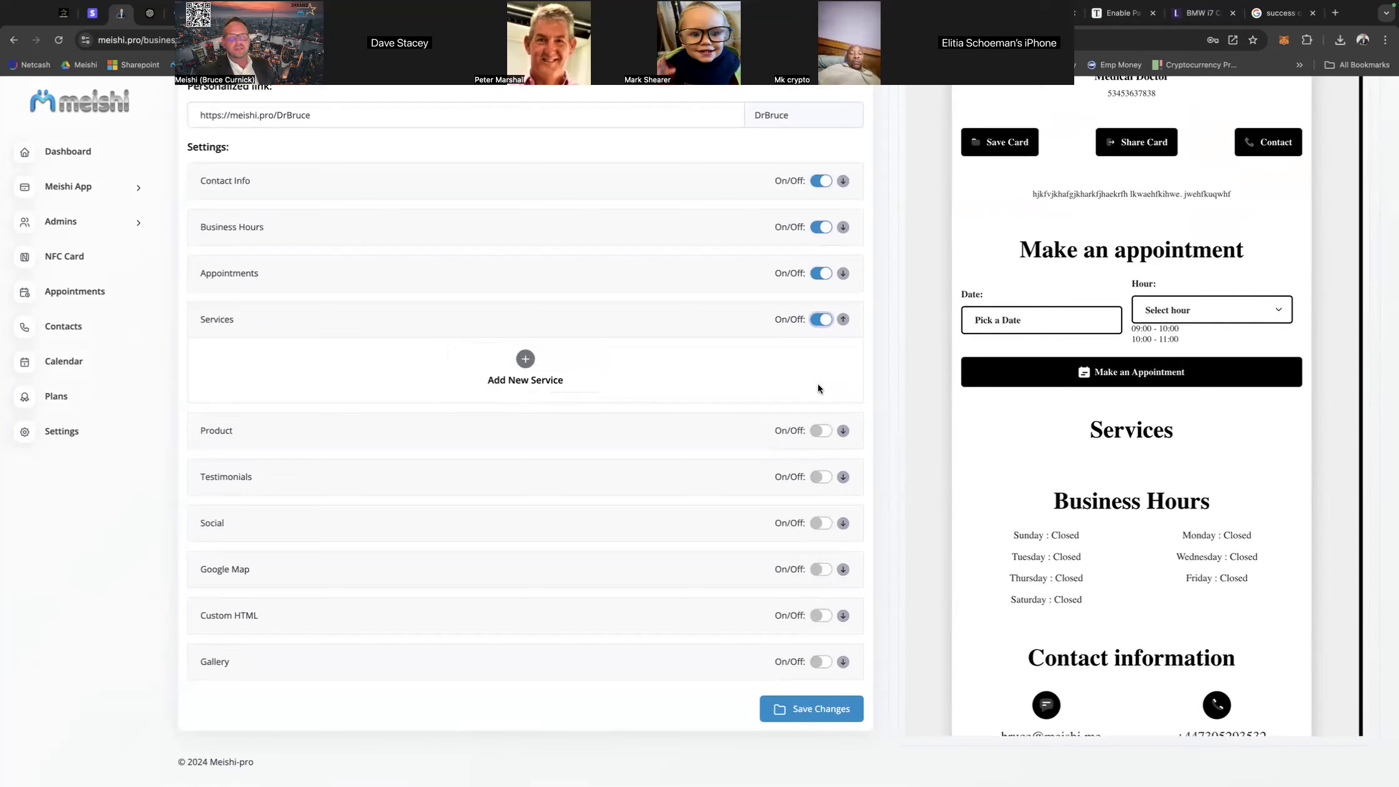
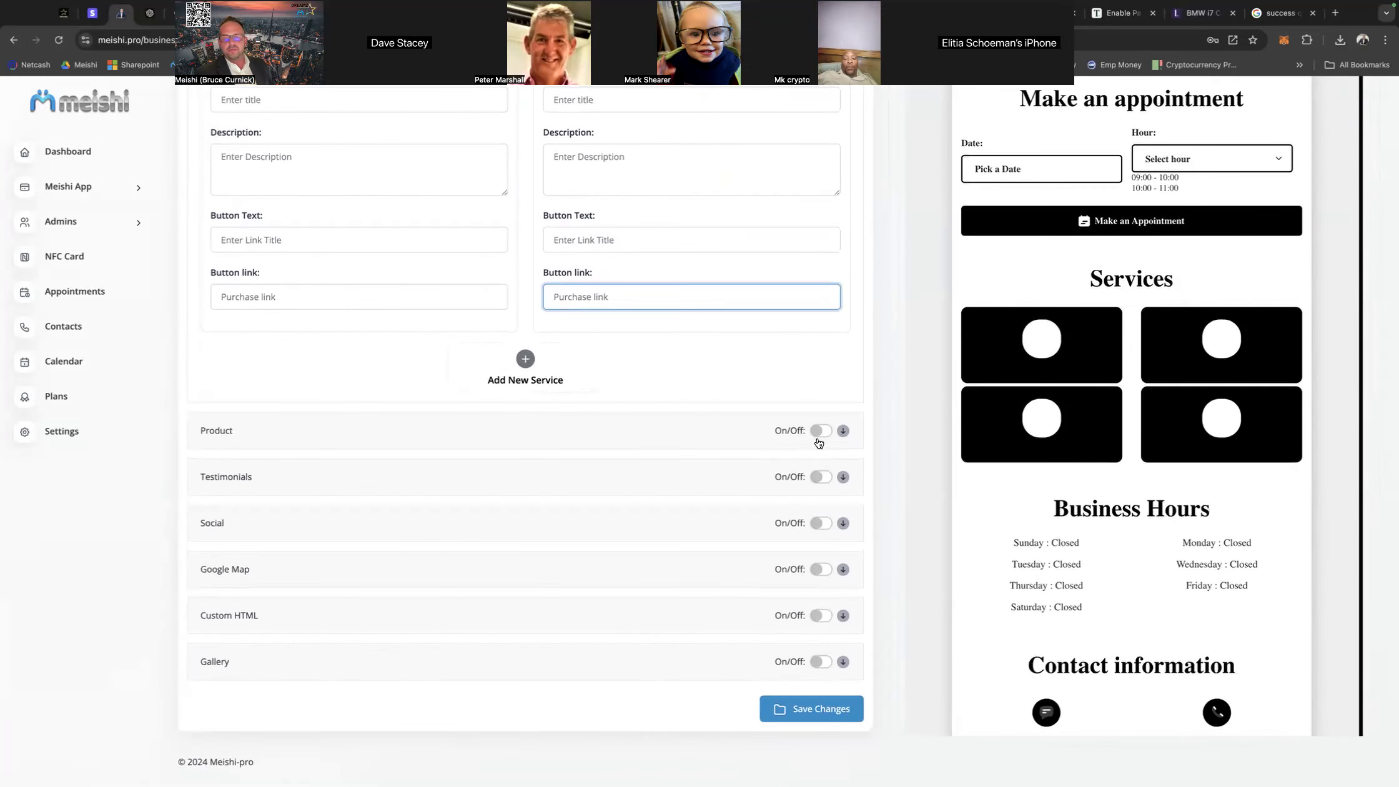
Enable the Product section and add a new blank product entry.
click(818, 431)
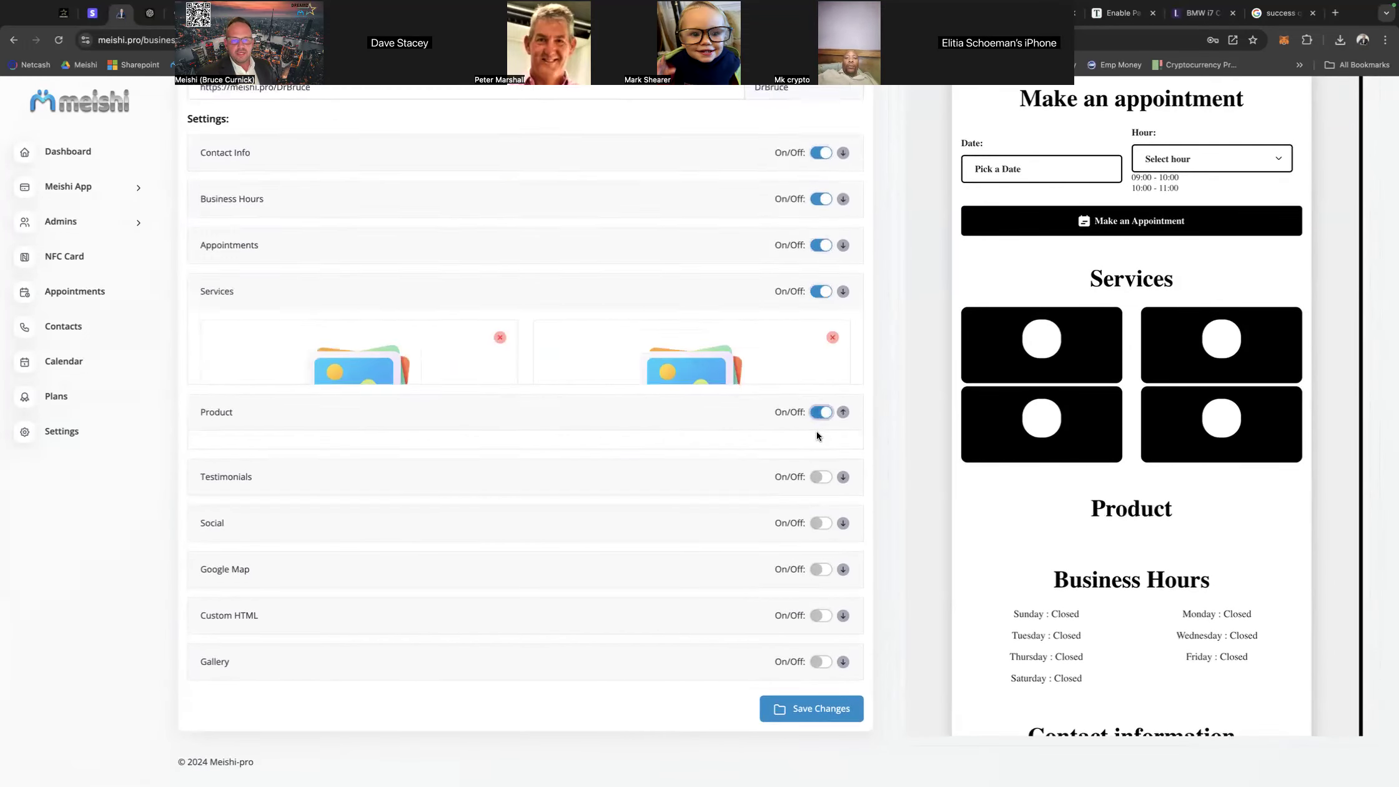
click(526, 406)
scroll(527, 406, down, 3)
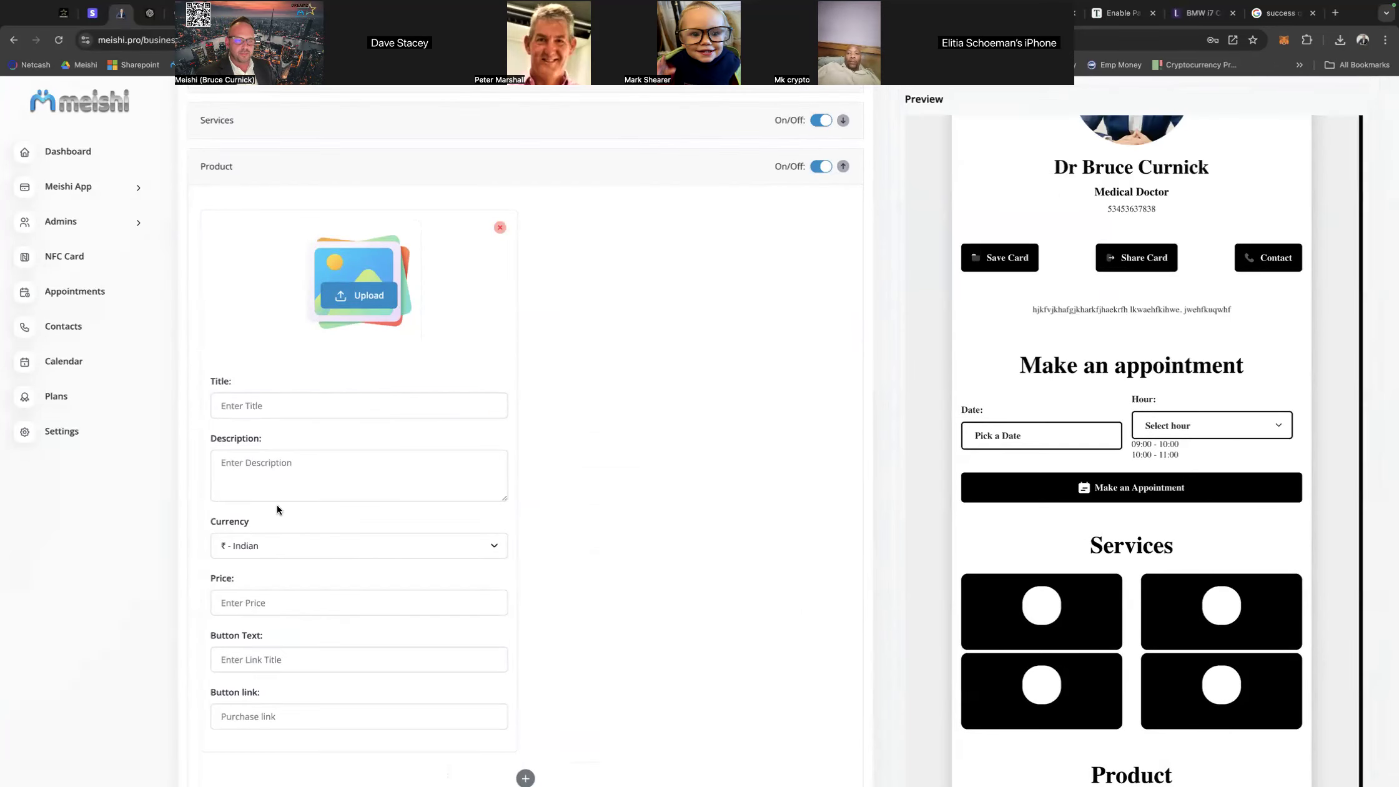
Examine the product entry's currency options and its price, button text and link fields, and collapse the Product section.
click(312, 545)
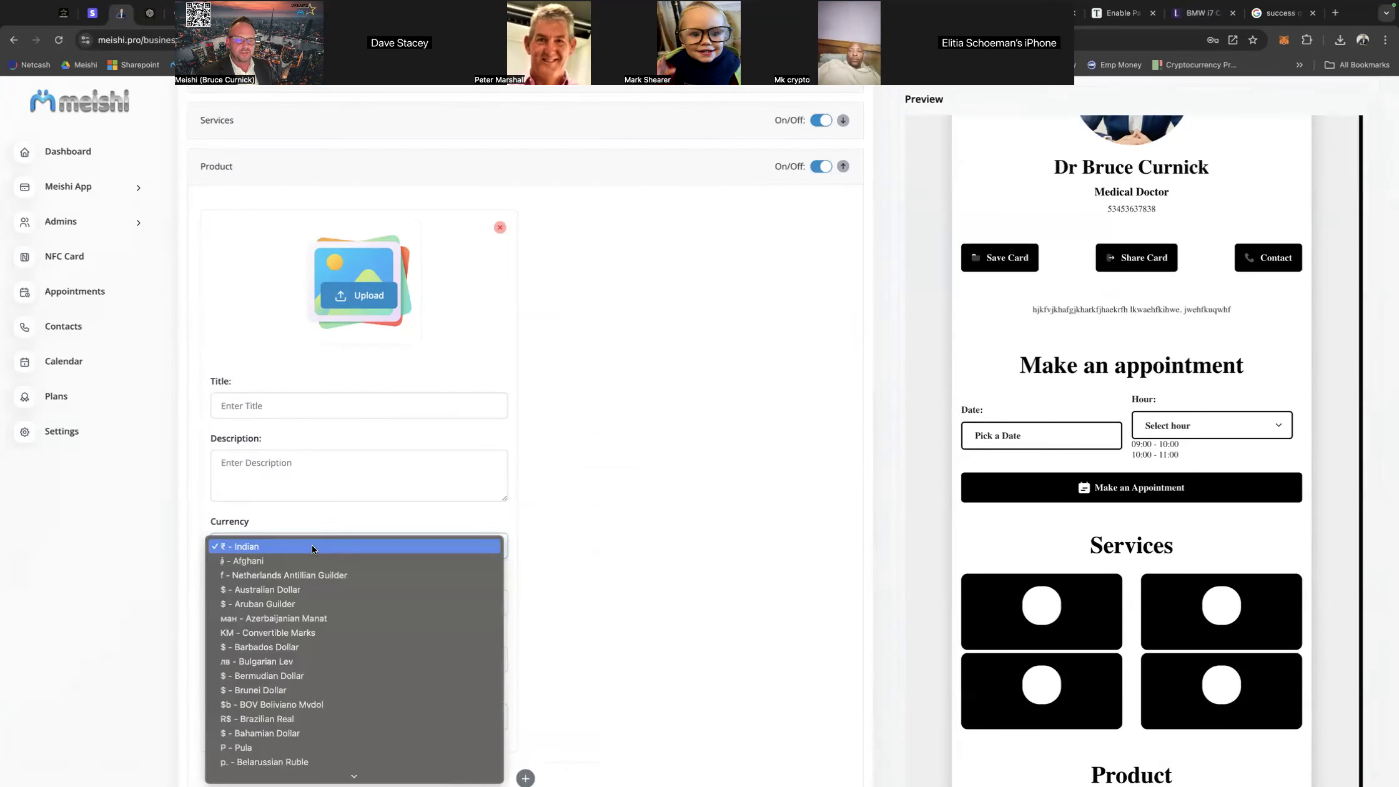
click(652, 523)
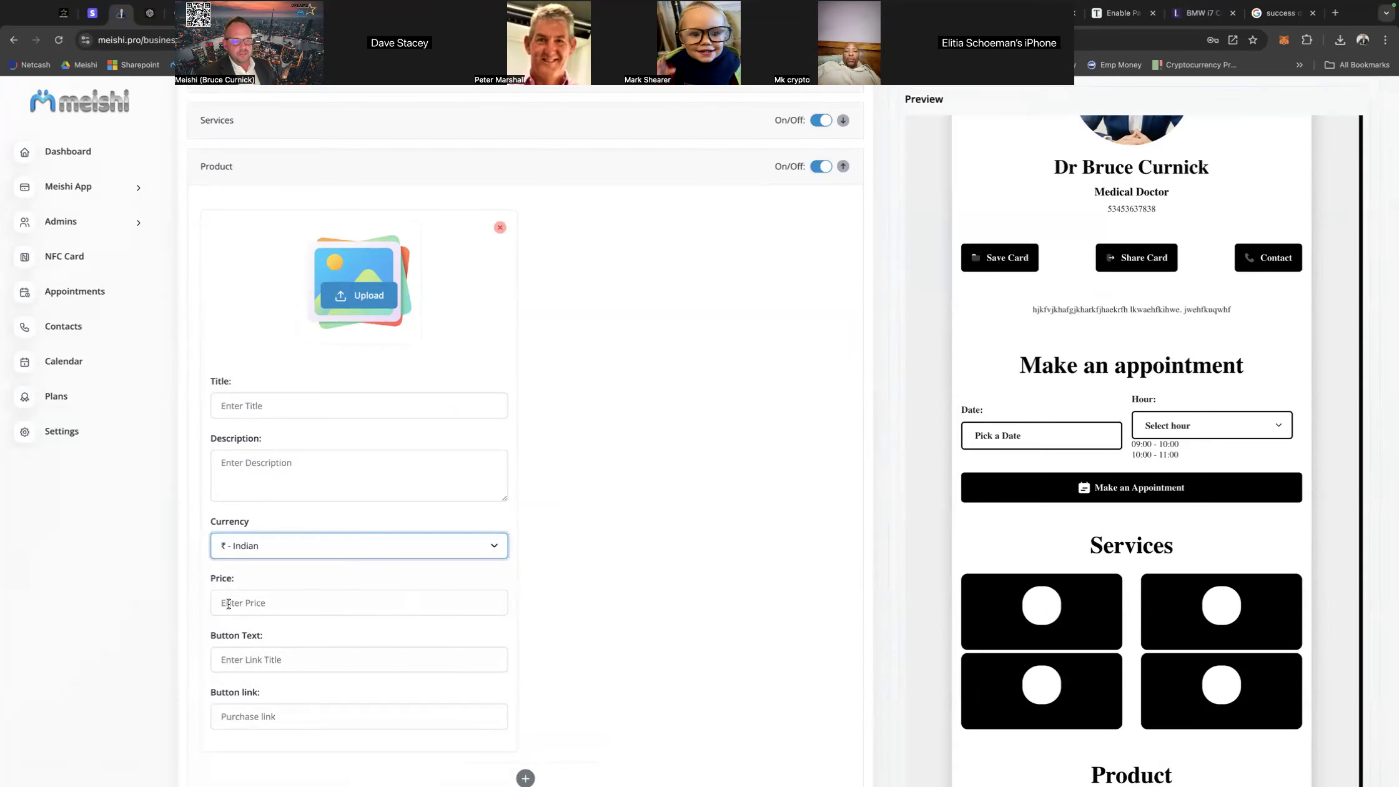
scroll(358, 570, down, 3)
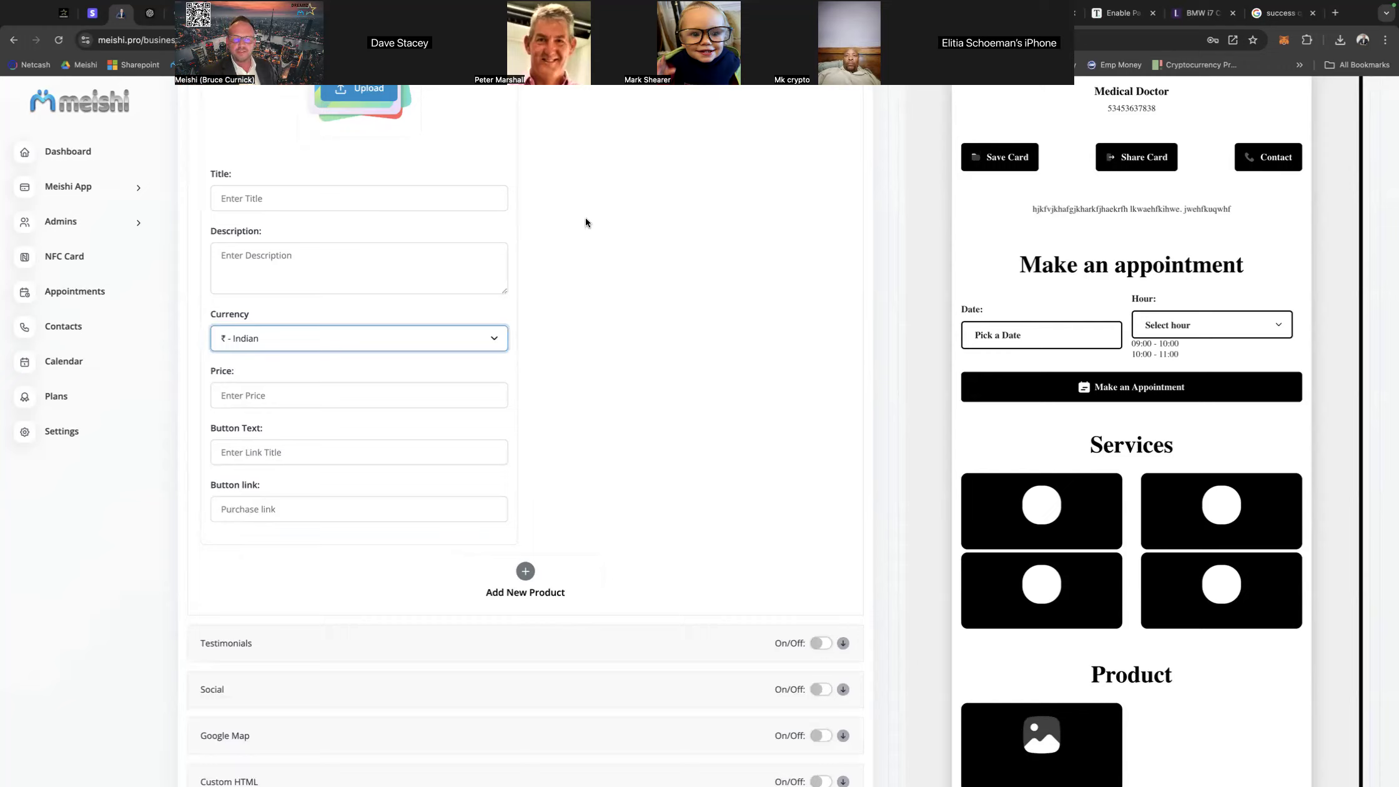
click(231, 510)
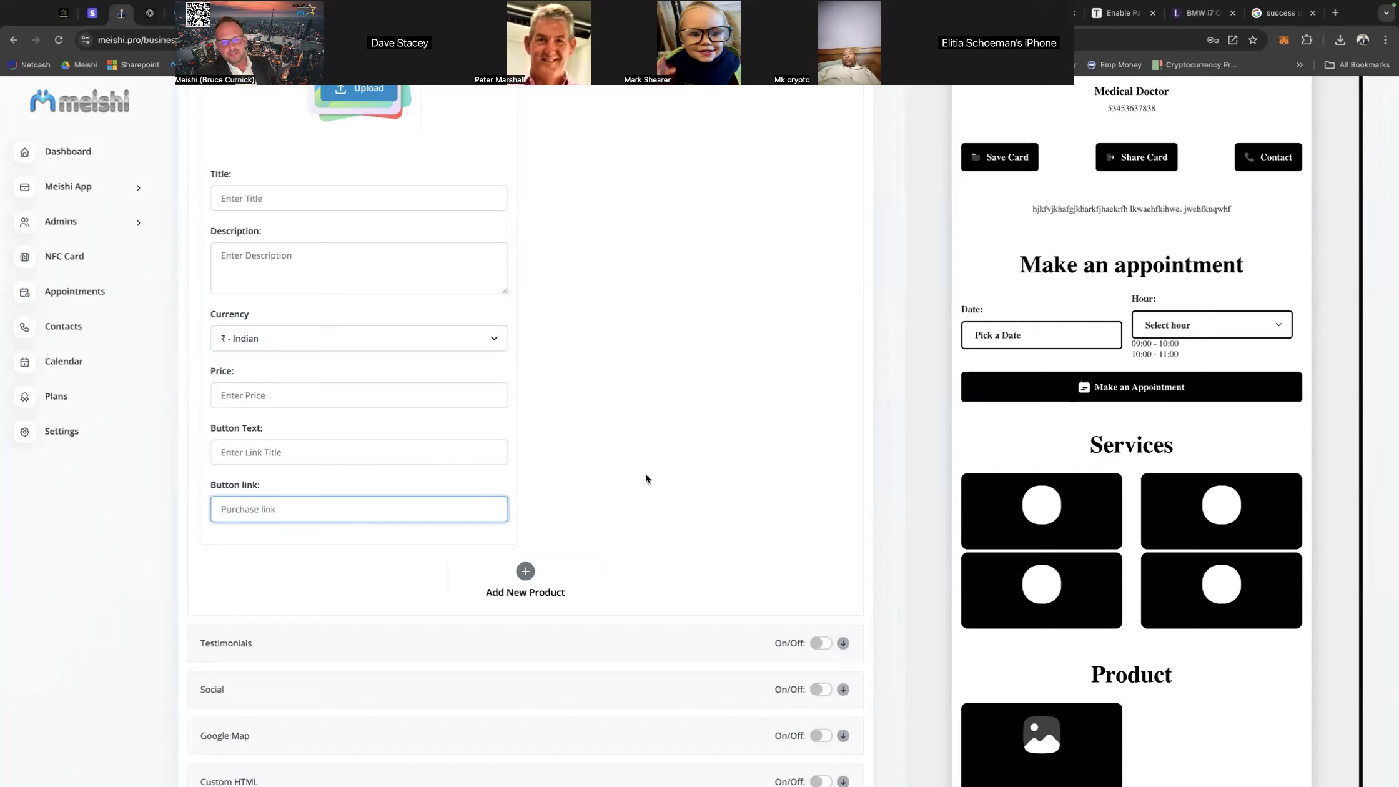
scroll(645, 473, up, 2)
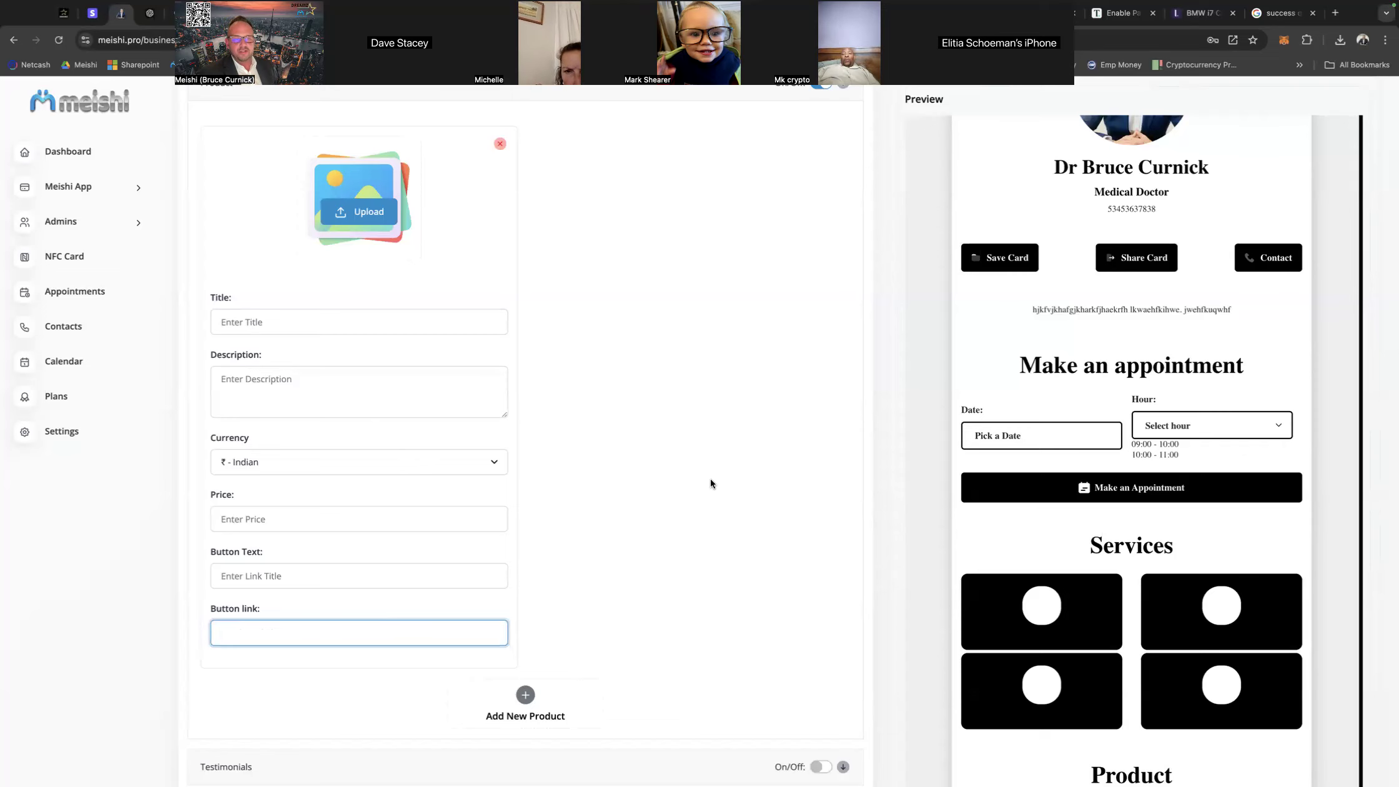
scroll(712, 472, down, 4)
scroll(714, 465, up, 6)
scroll(714, 465, up, 2)
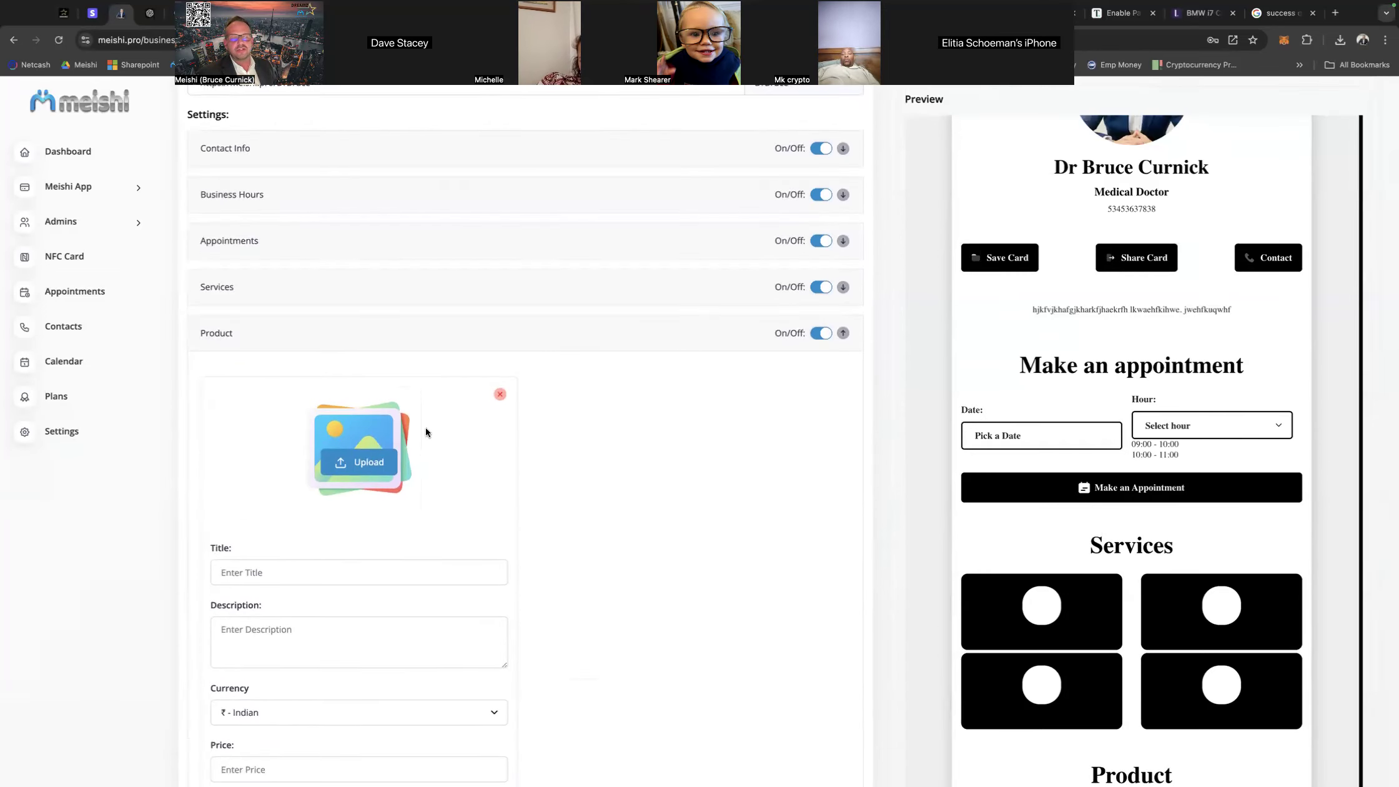
click(844, 334)
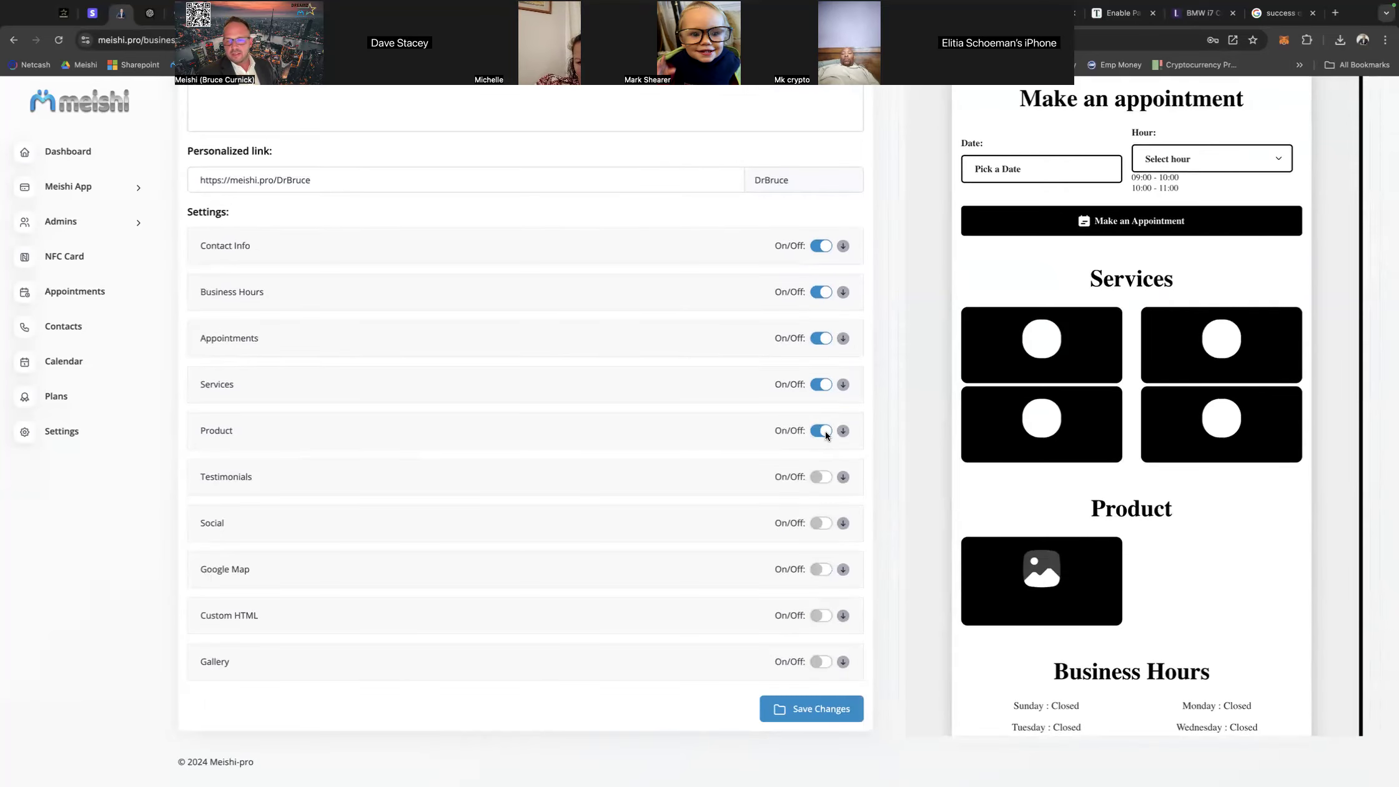
Enable the Testimonials and Social sections and view the available social link types without adding one.
click(821, 477)
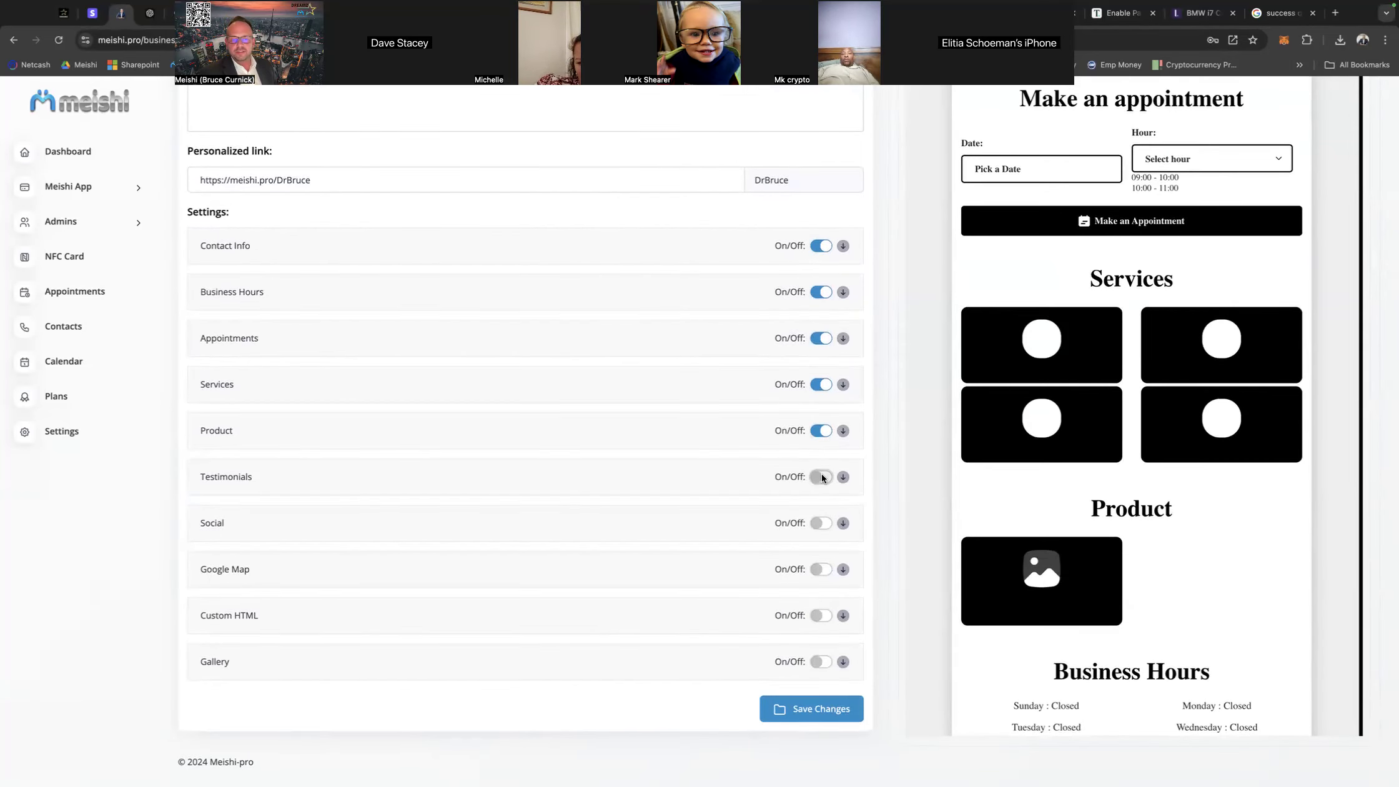
scroll(693, 483, down, 1)
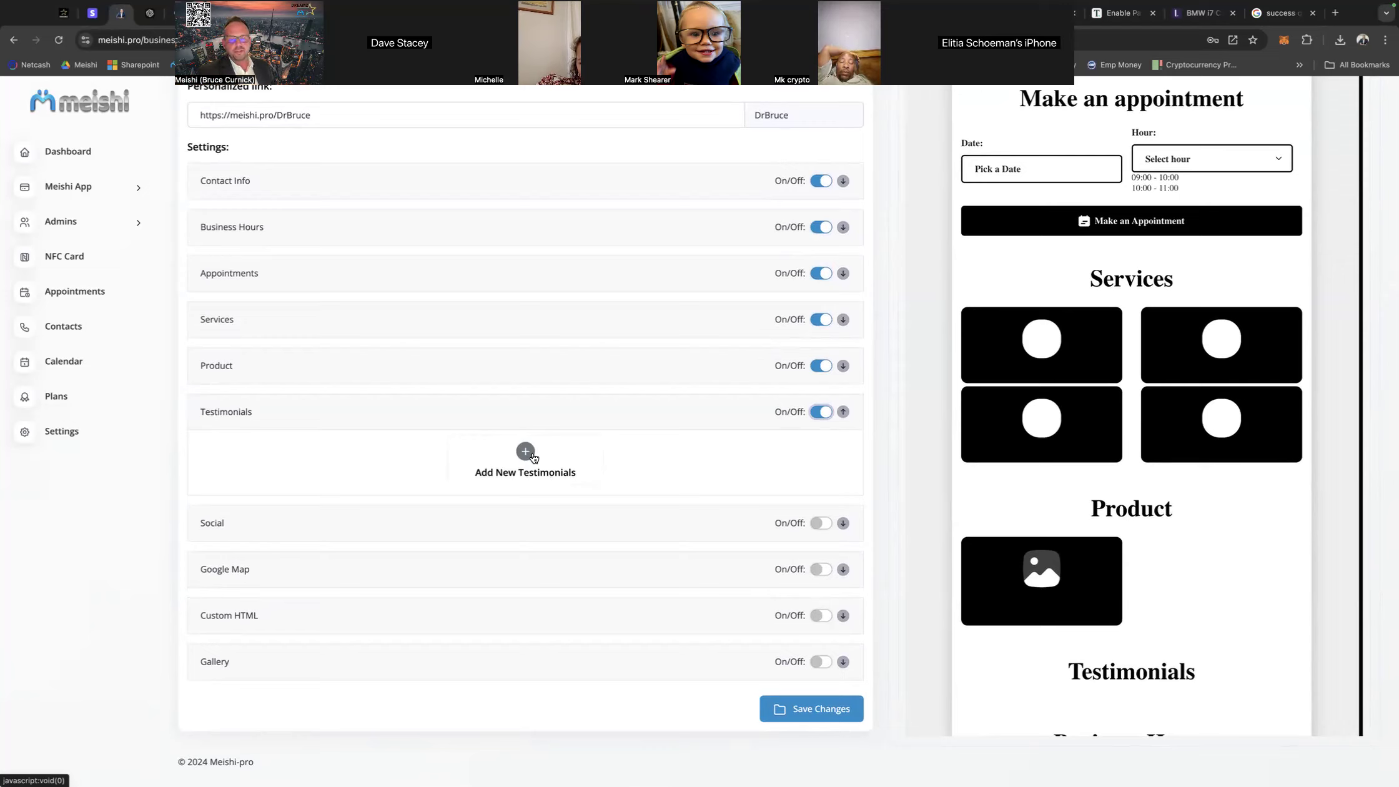
click(824, 525)
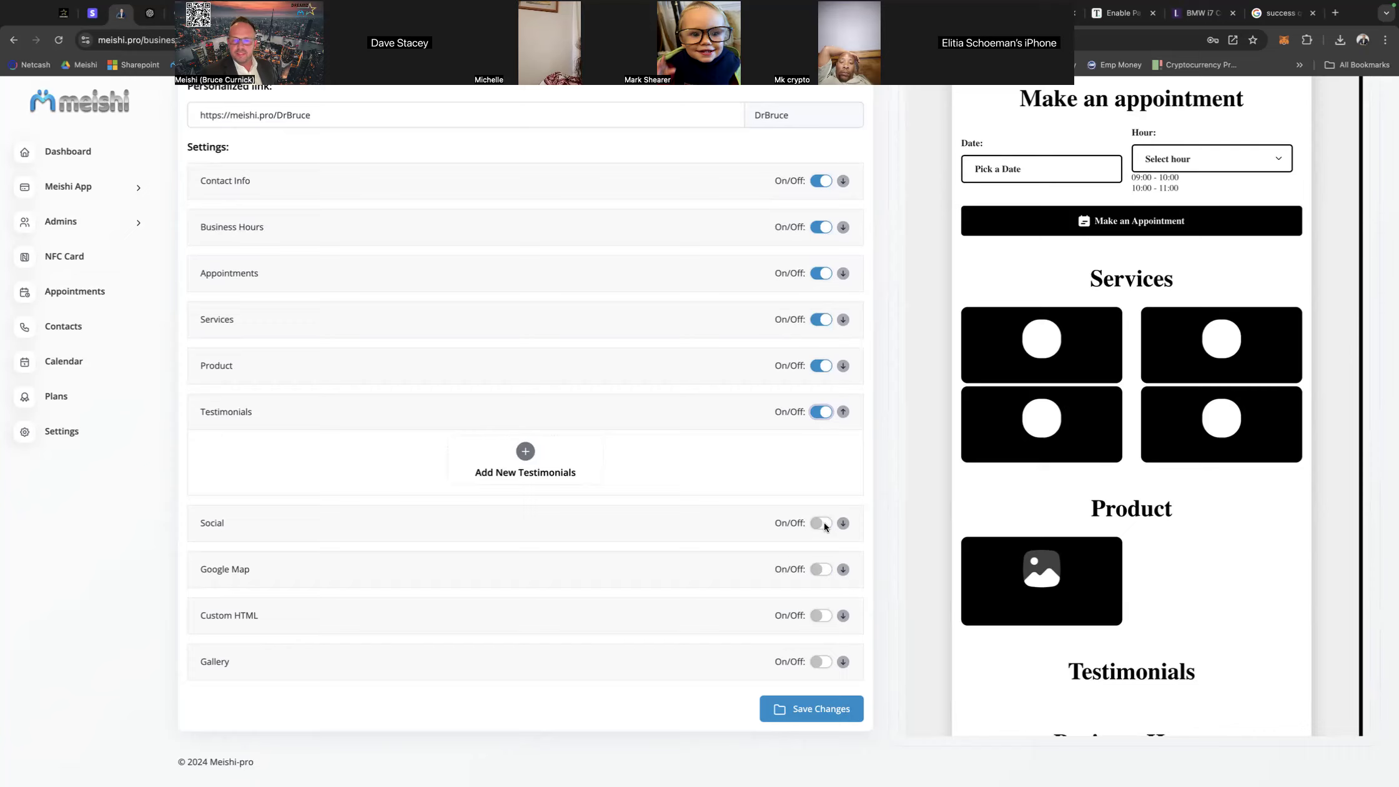
click(553, 515)
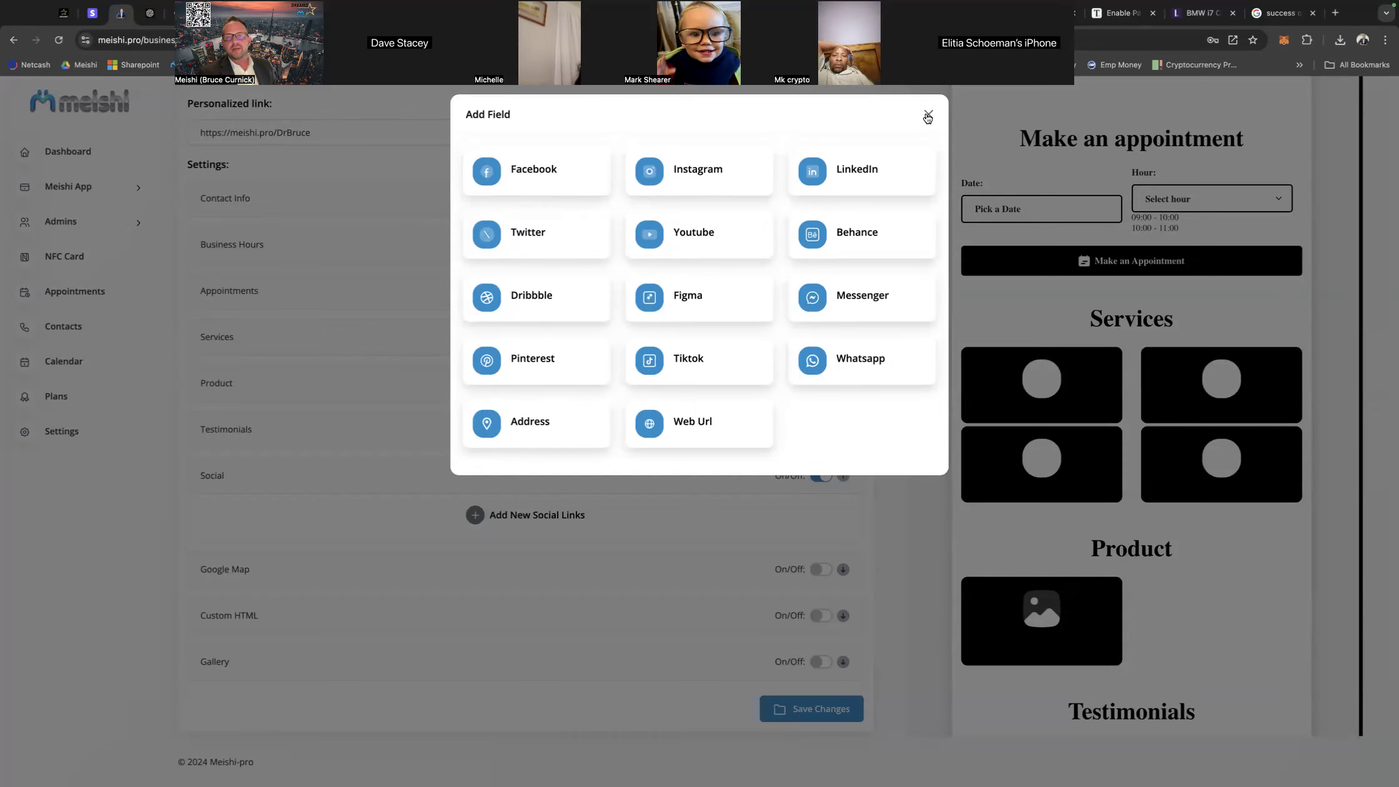
click(928, 114)
Copy the phone number from the Contact Info section.
scroll(513, 424, up, 4)
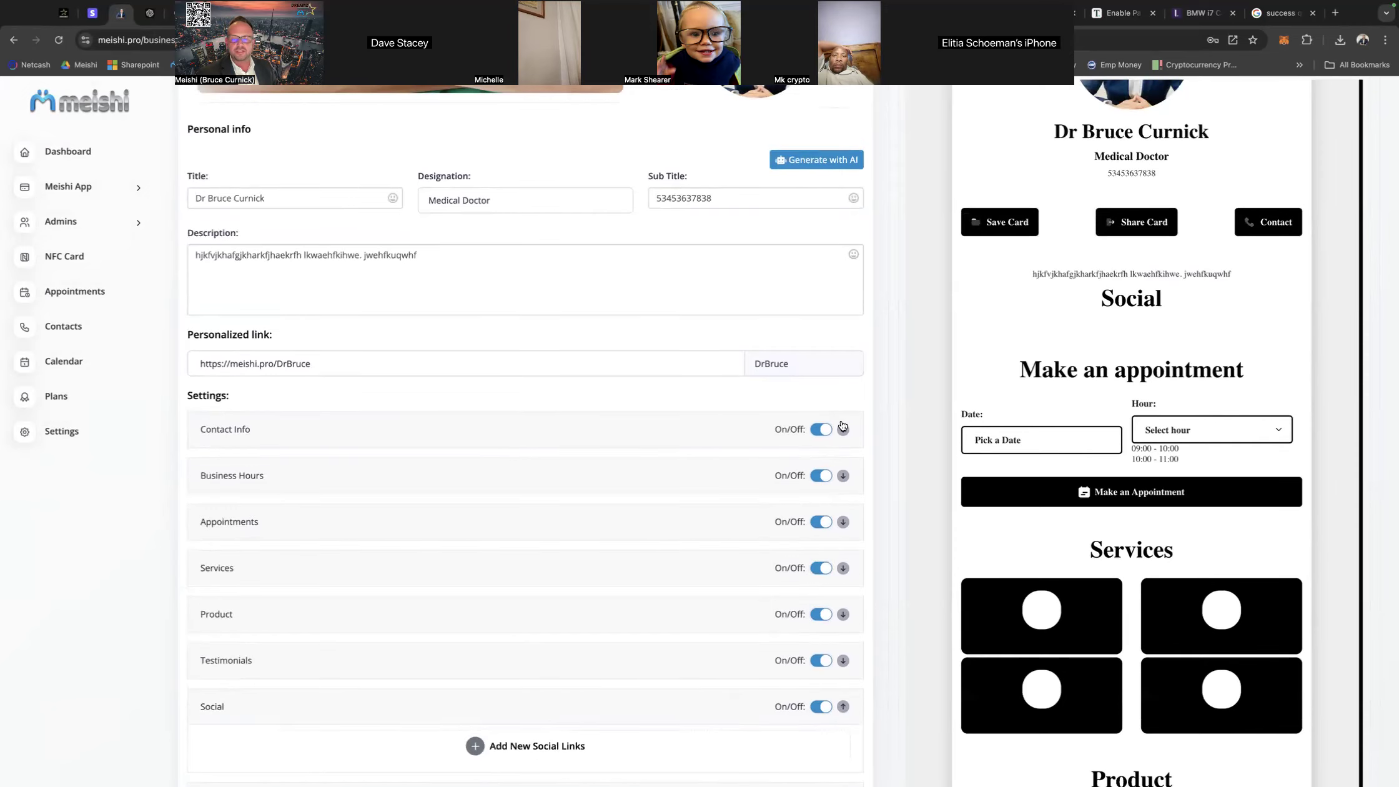
click(844, 429)
drag(574, 479, 458, 473)
key(super+c)
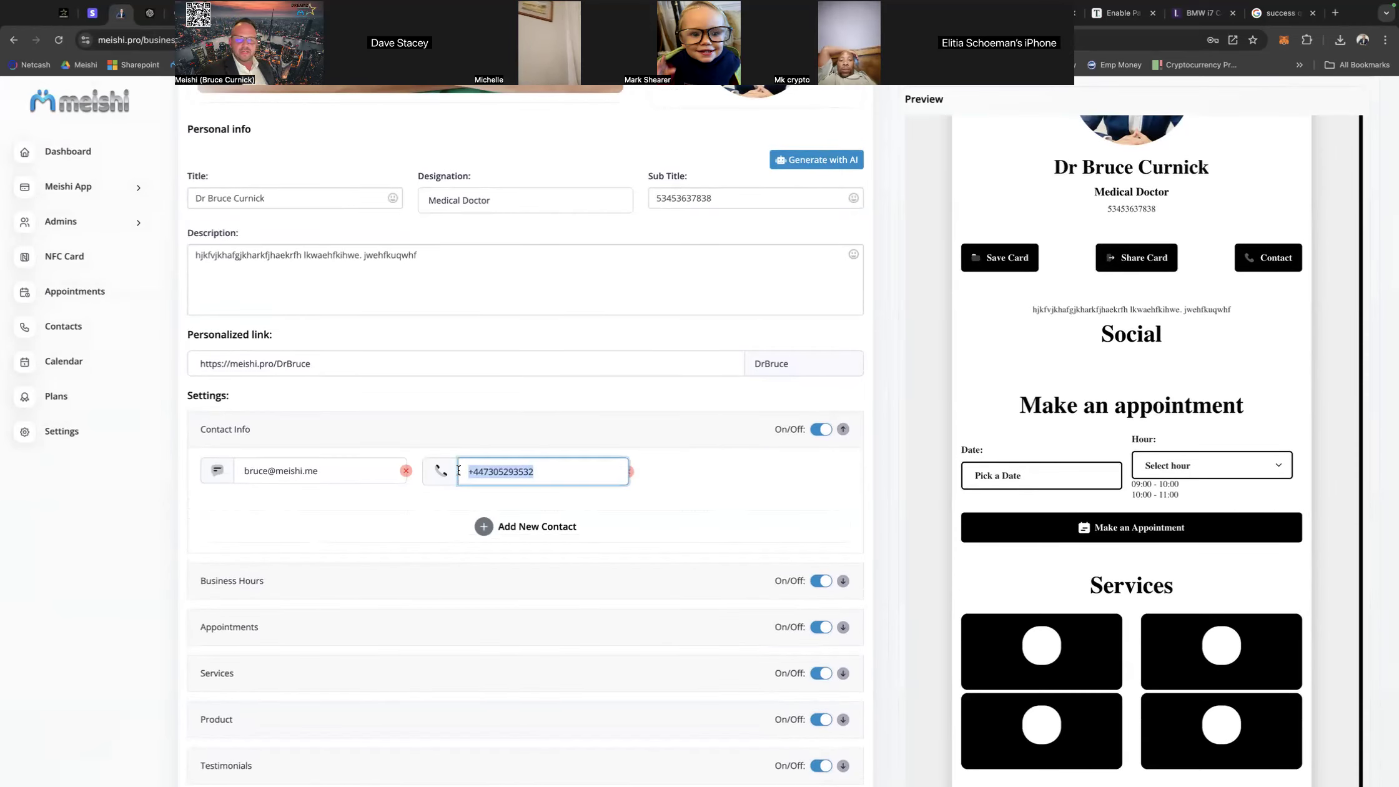
mouse_move(607, 764)
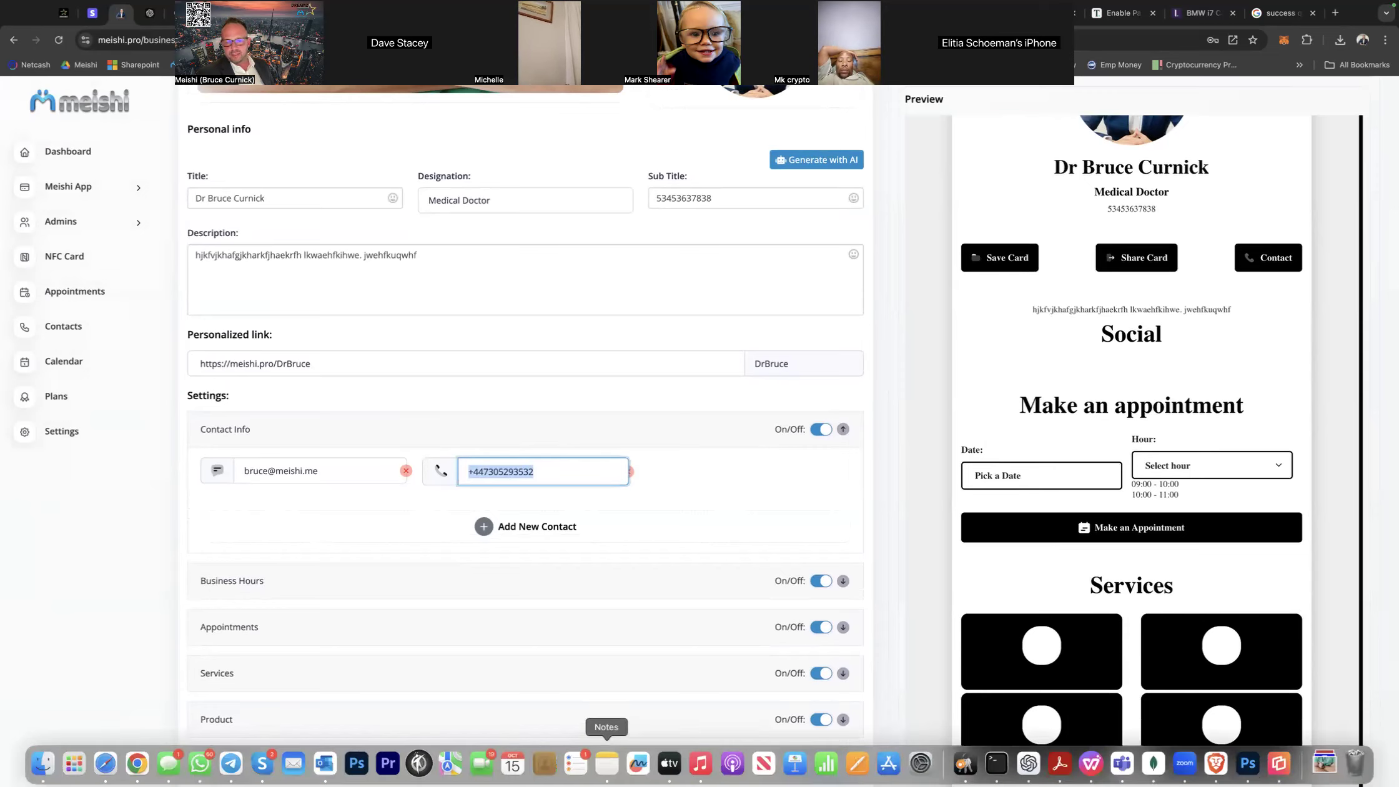
Add a WhatsApp link with the copied phone number to the Social section and save the changes.
scroll(747, 680, down, 5)
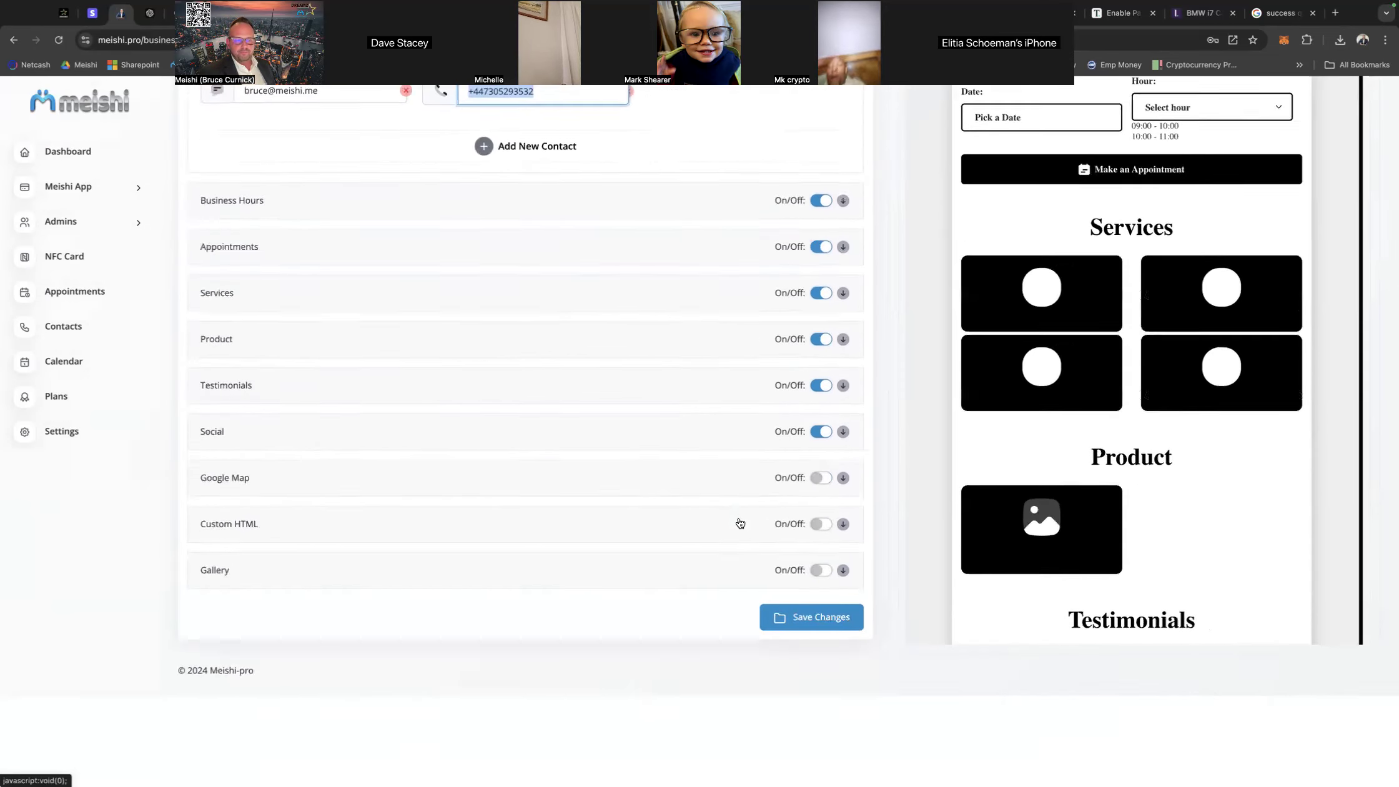
click(843, 522)
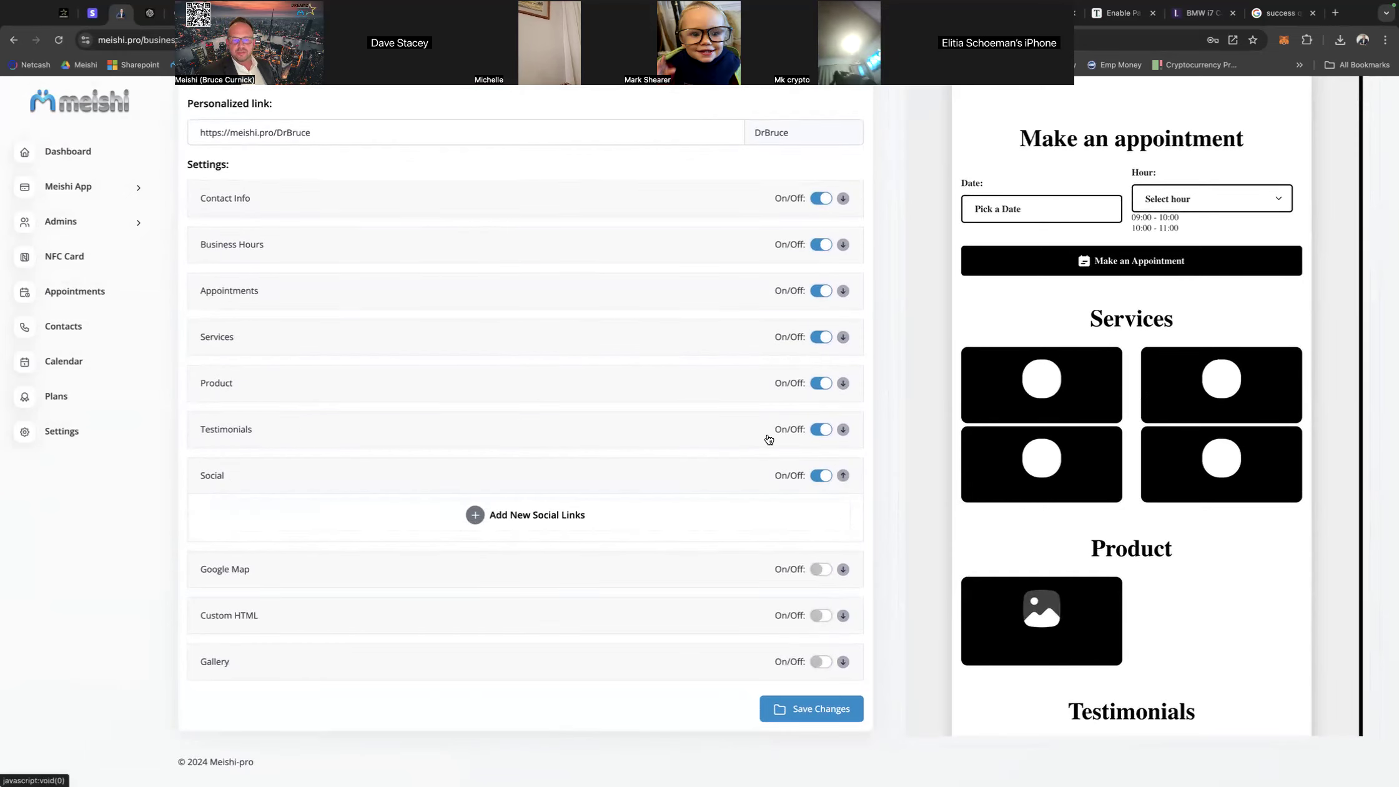
click(562, 516)
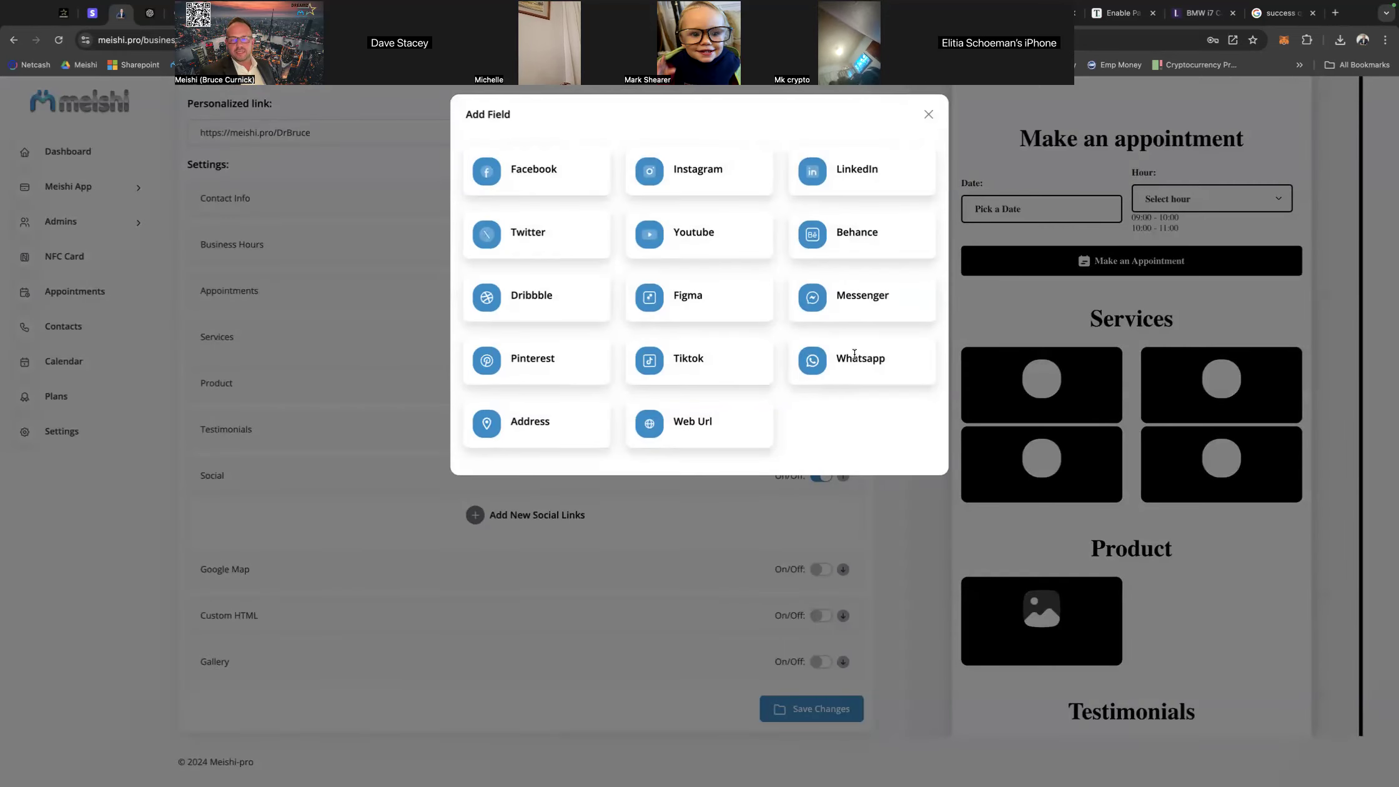
click(831, 357)
click(264, 516)
key(super+v)
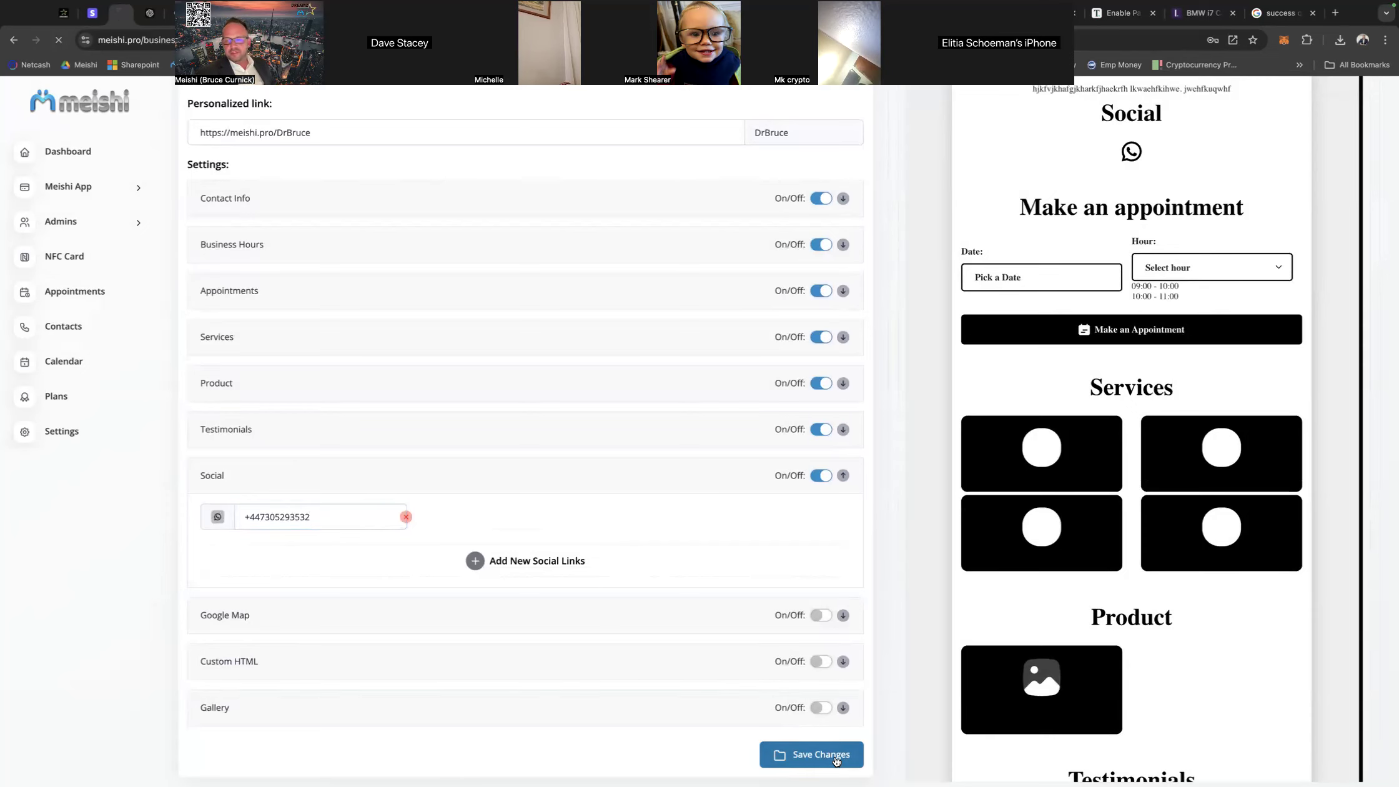
click(836, 756)
scroll(1136, 475, down, 5)
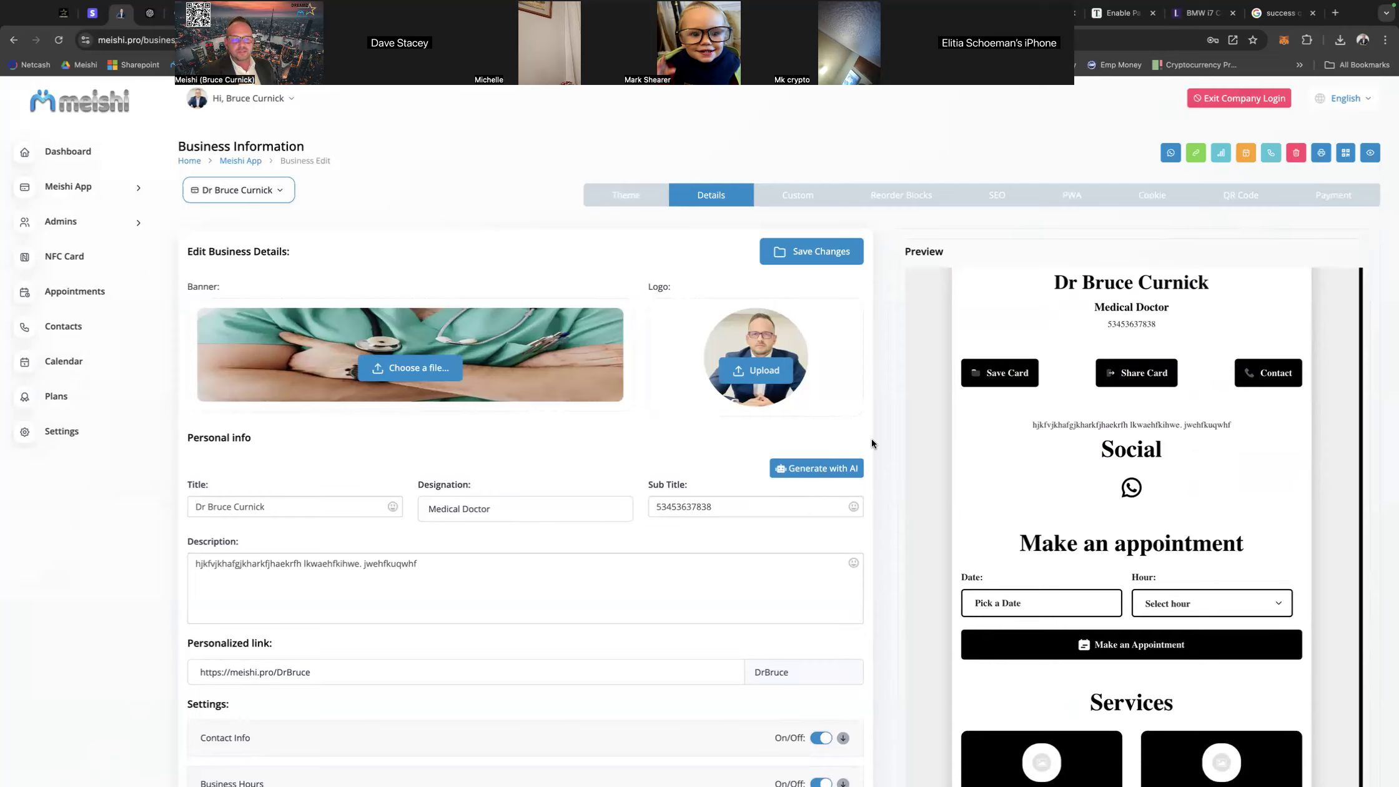
Switch to Google Maps and copy the medium-size embed HTML for the Nerja map.
scroll(865, 431, down, 8)
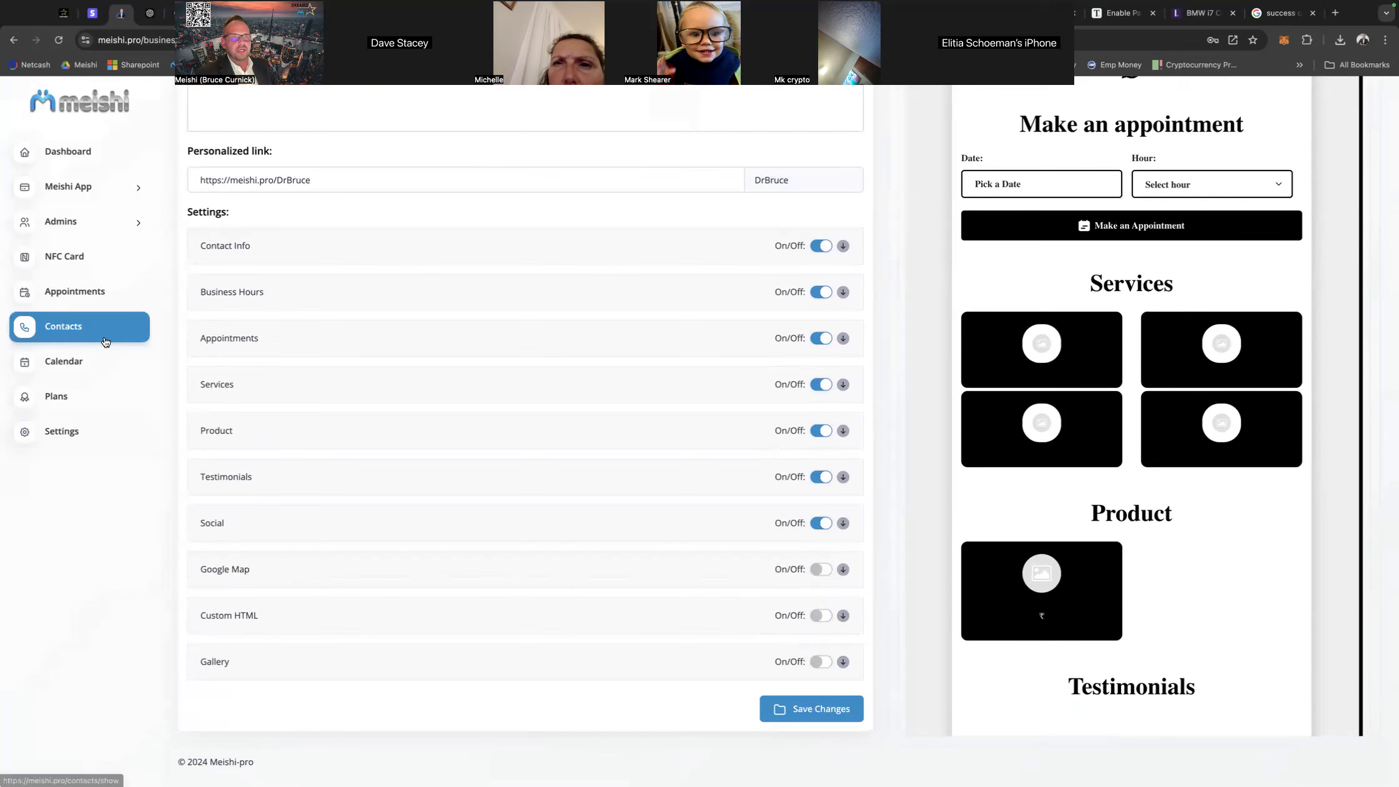
drag(164, 85, 184, 168)
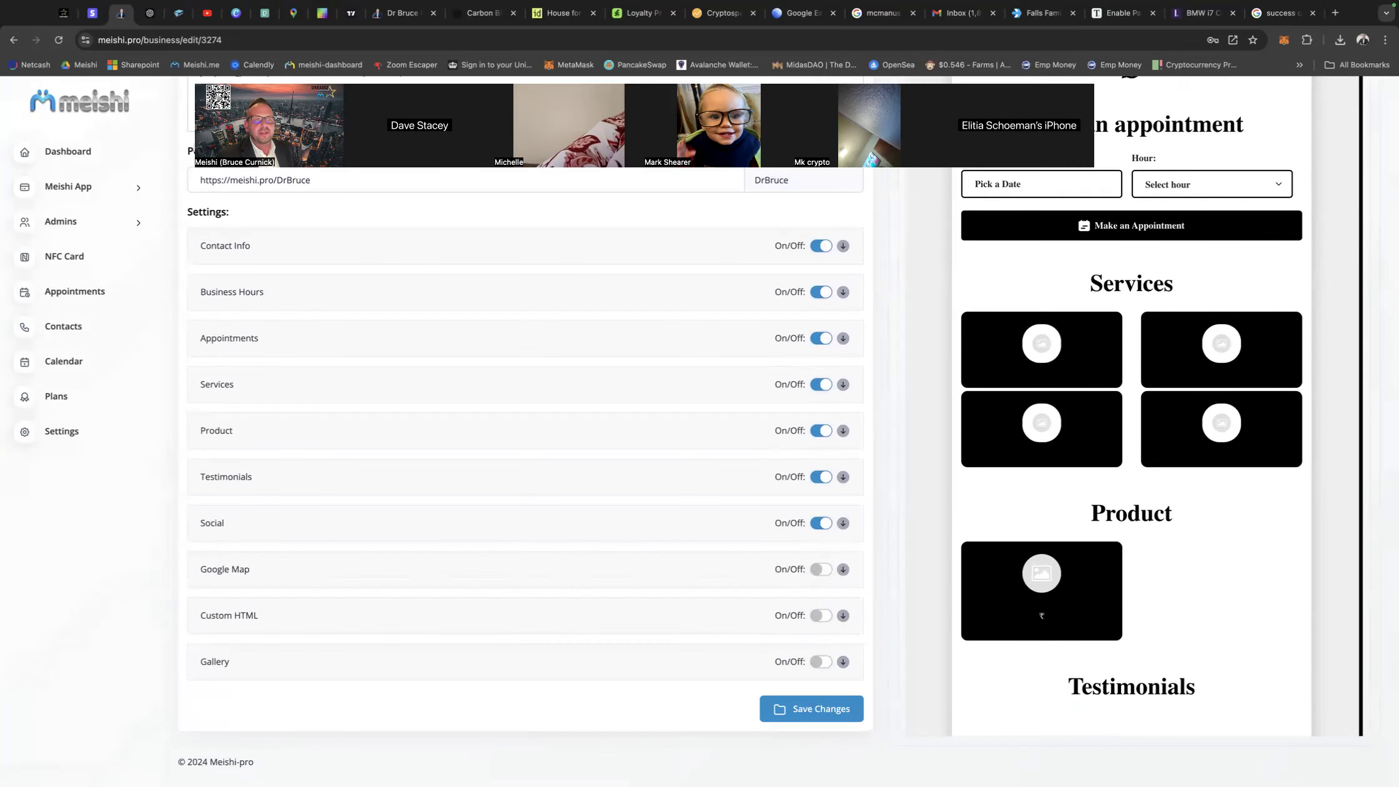
click(293, 27)
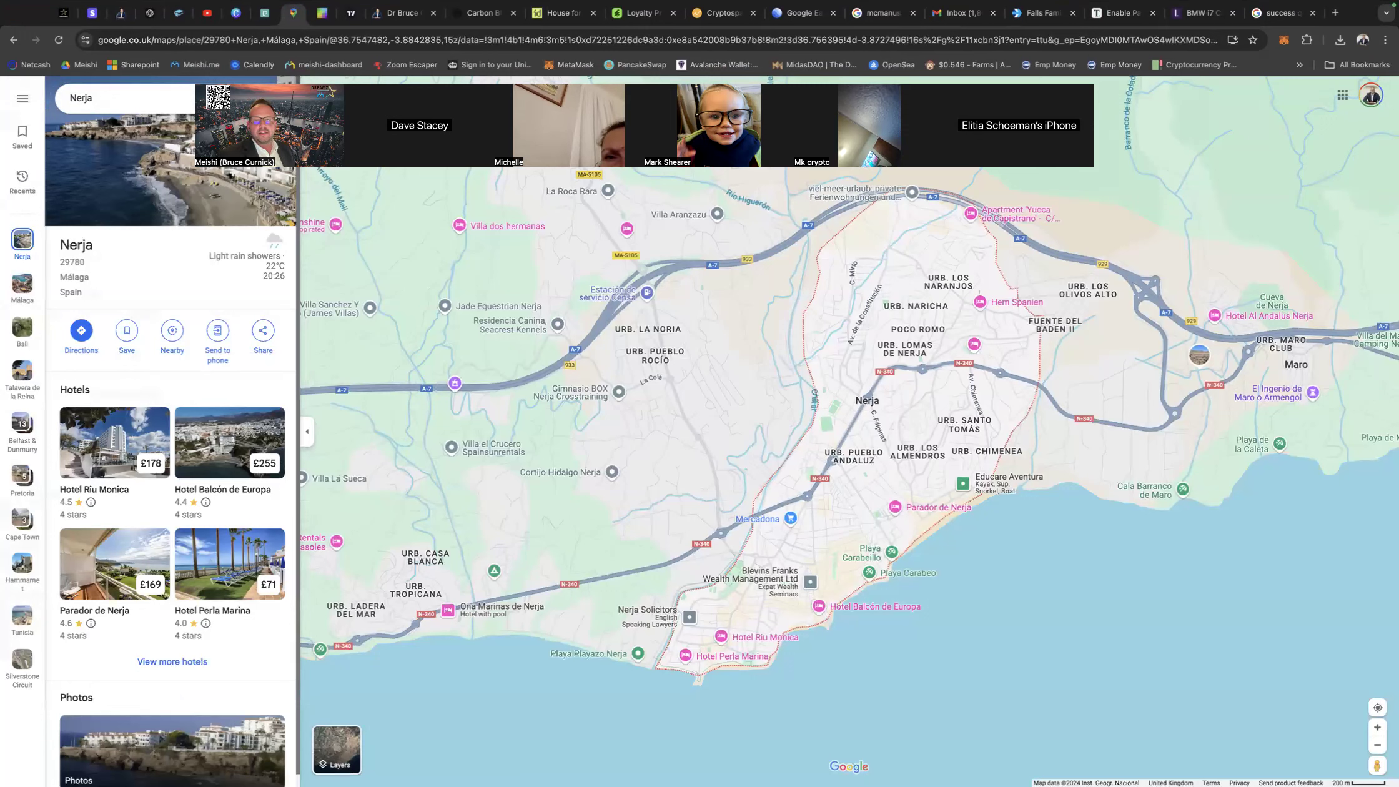
drag(275, 112, 403, 91)
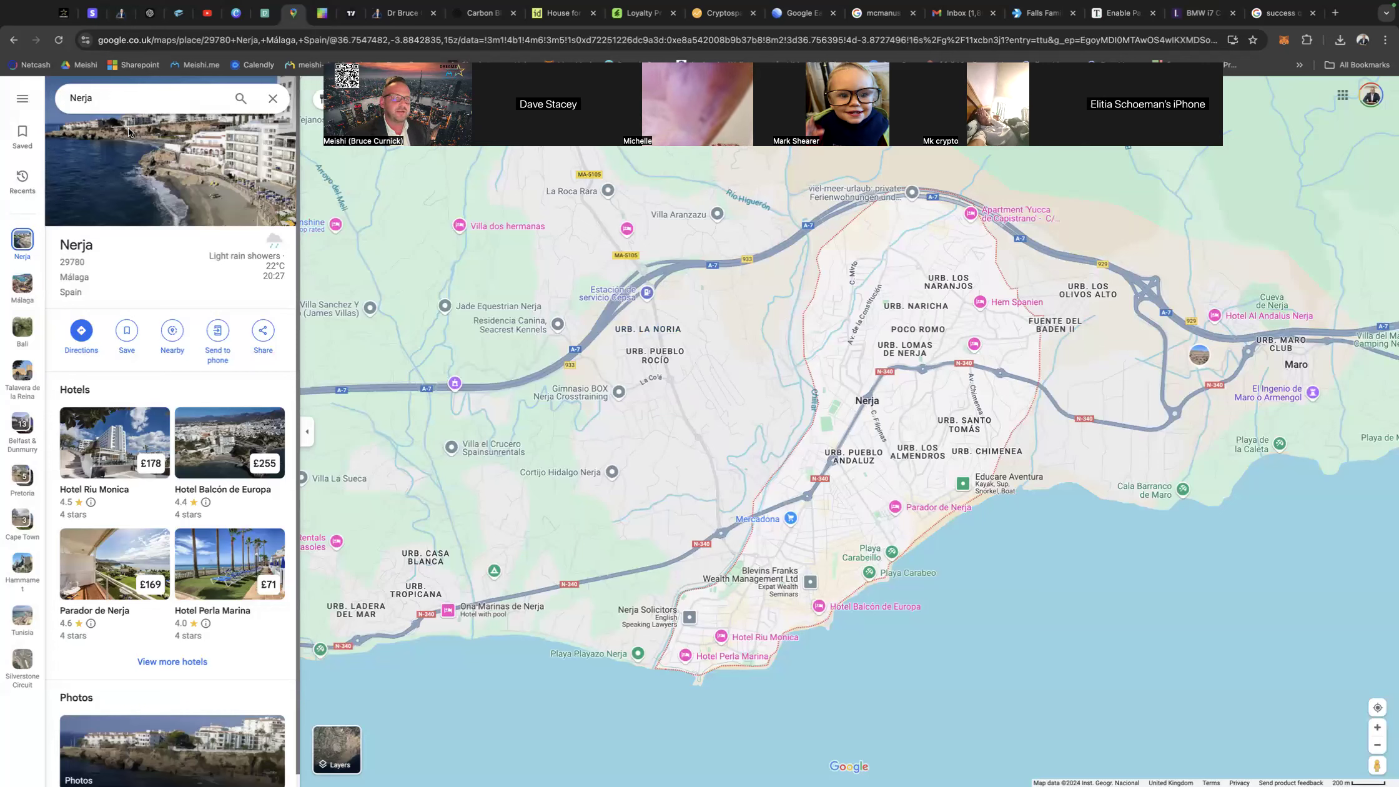
click(264, 335)
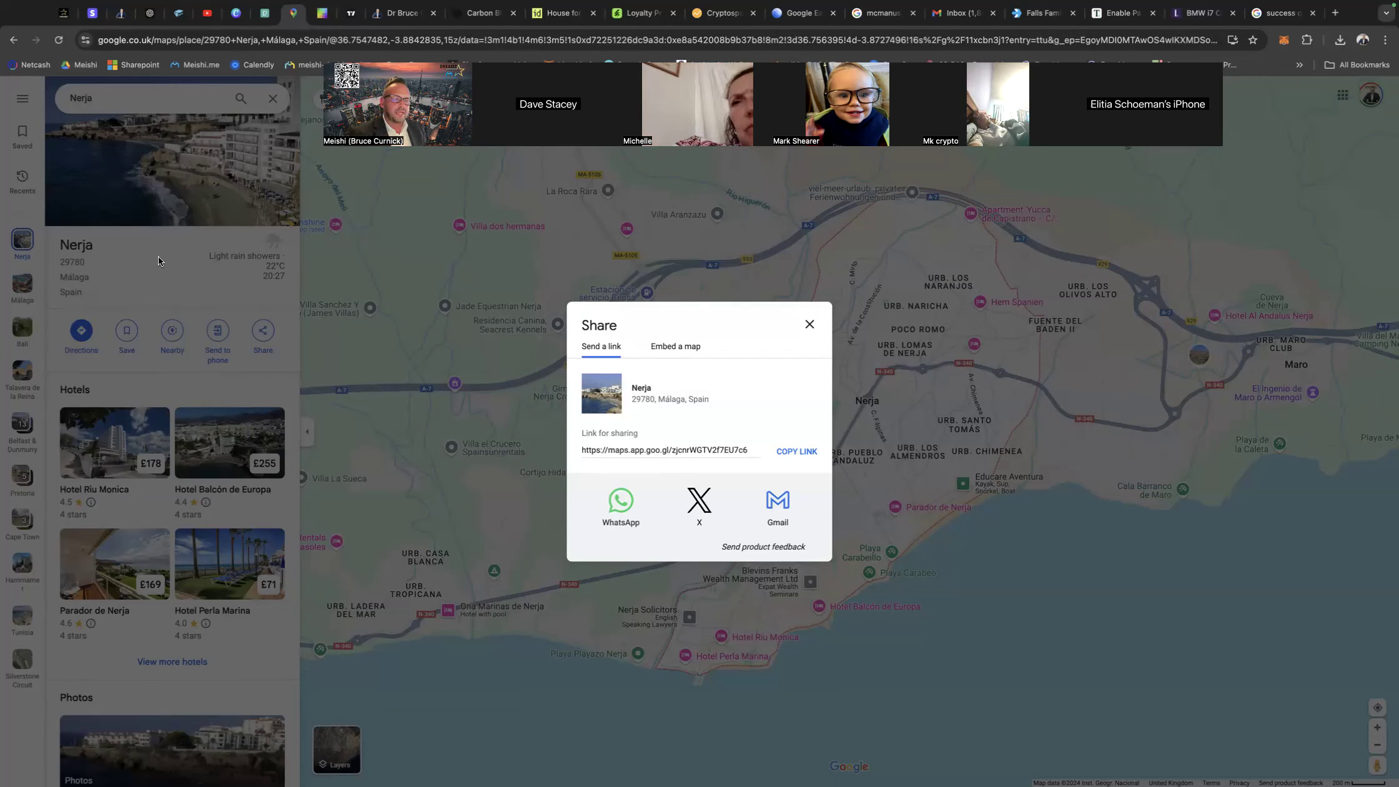
click(669, 349)
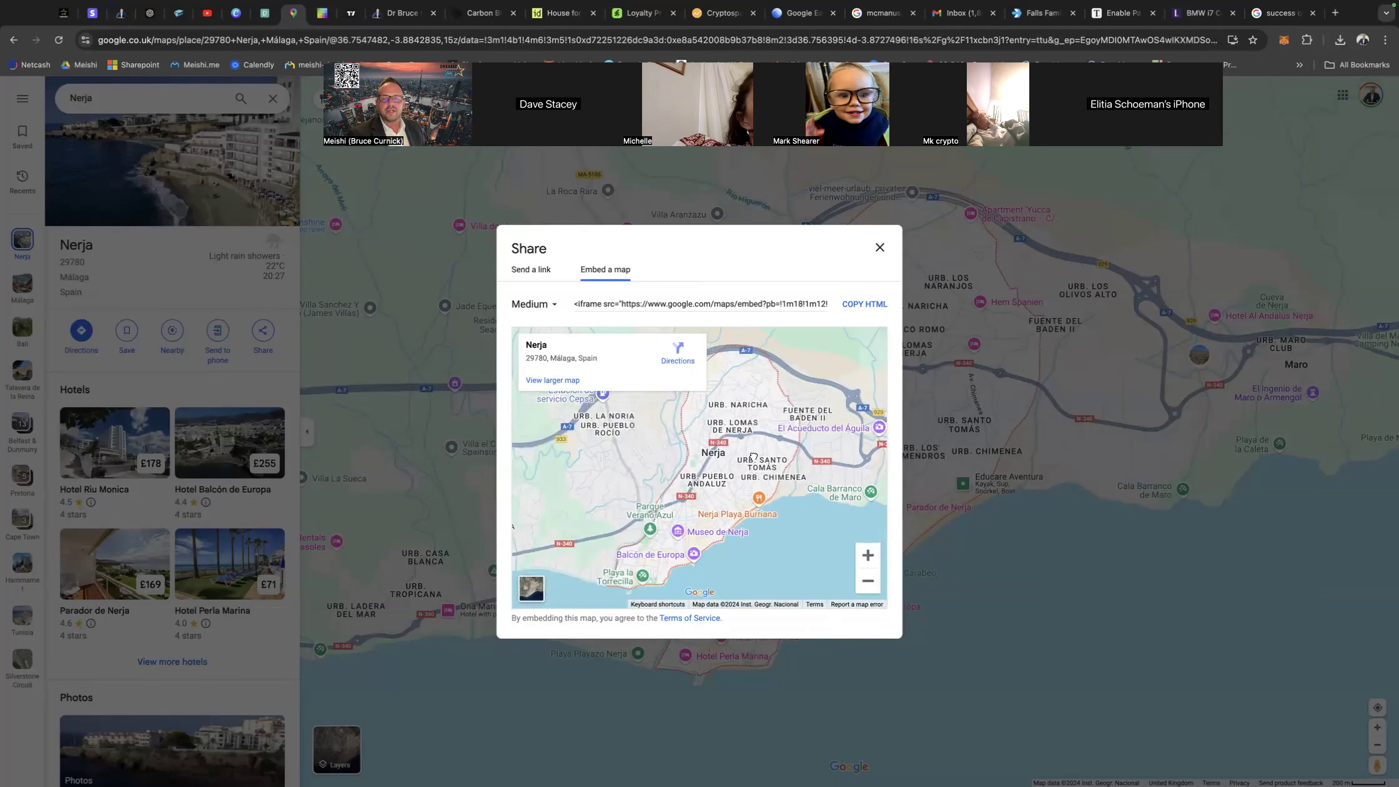
click(860, 305)
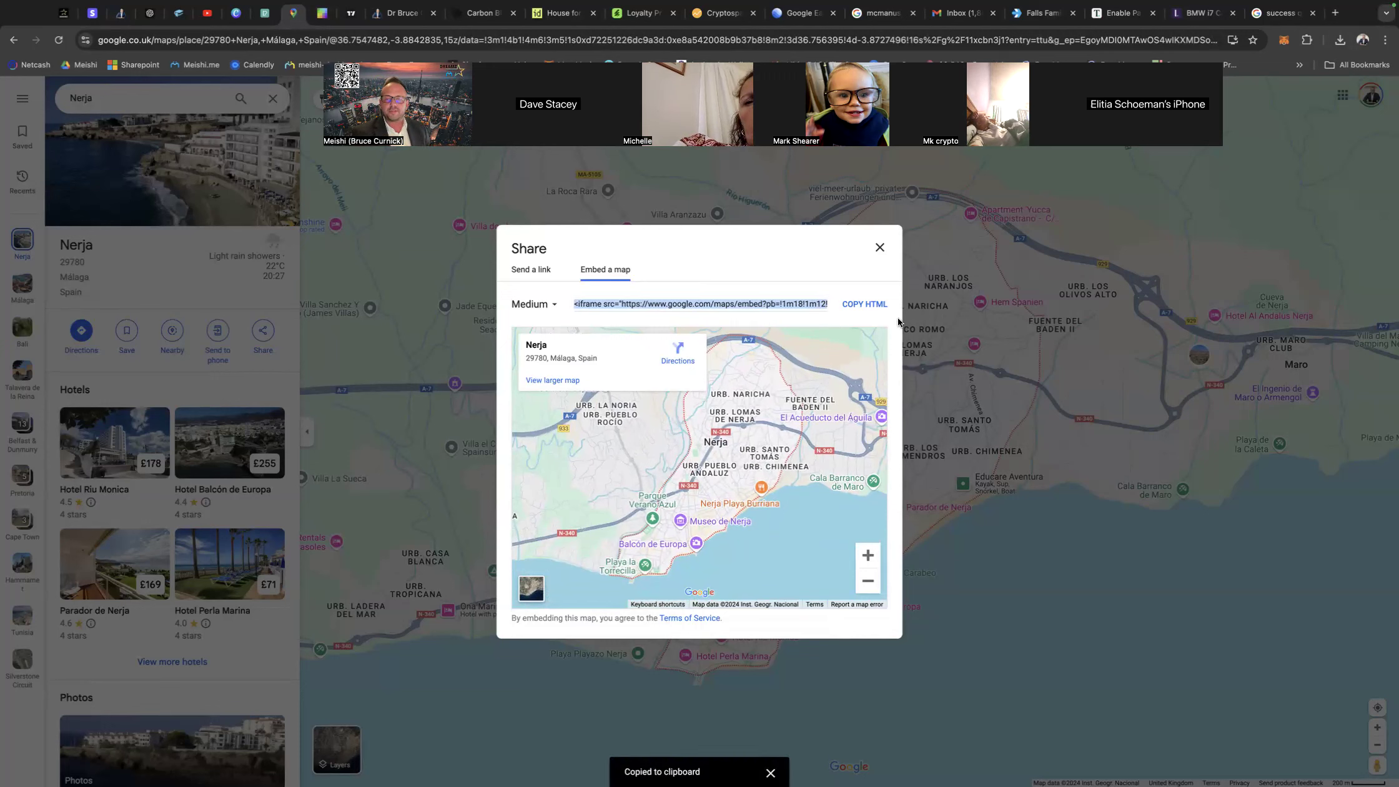
Return to Meishi, enable the Google Map section with the copied iframe code, save, and check the map in the card preview.
click(121, 12)
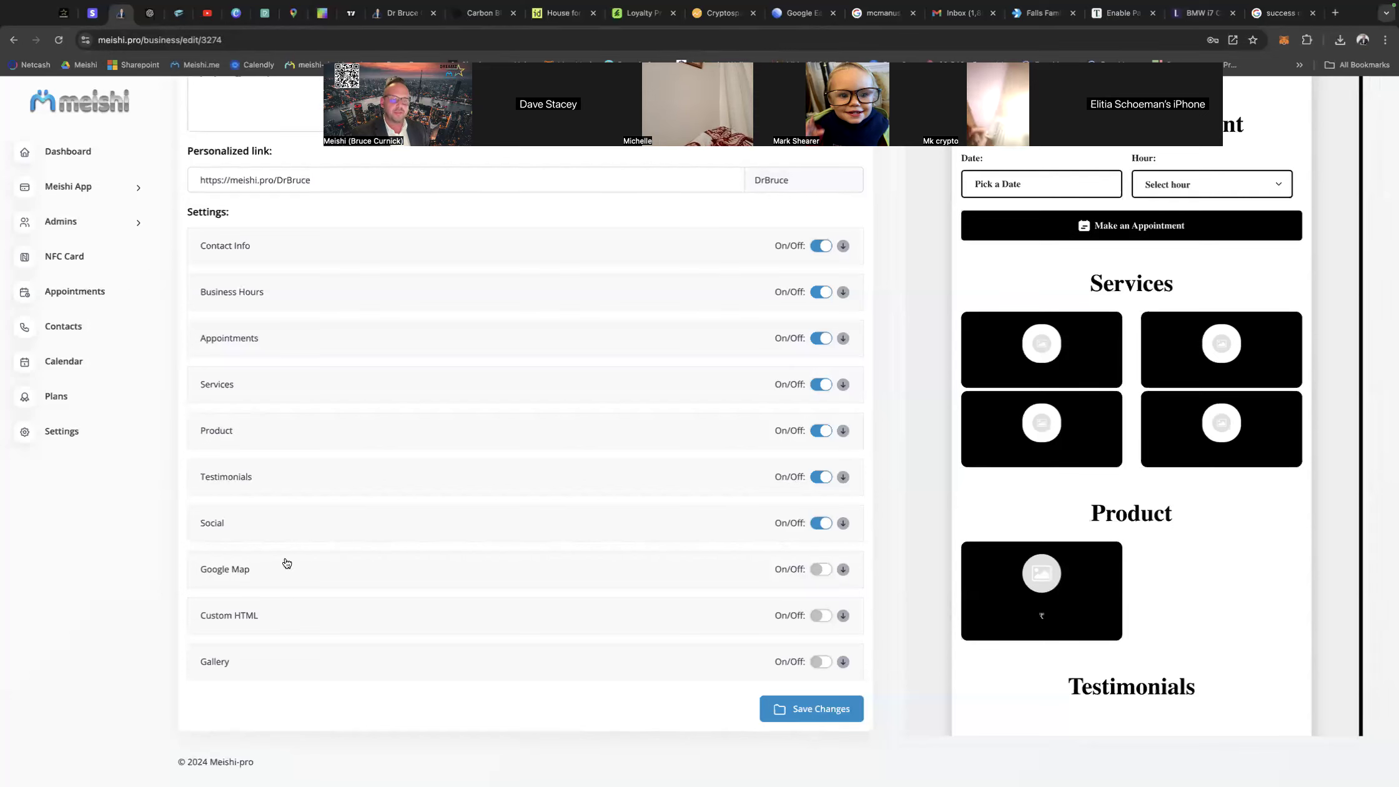
click(821, 569)
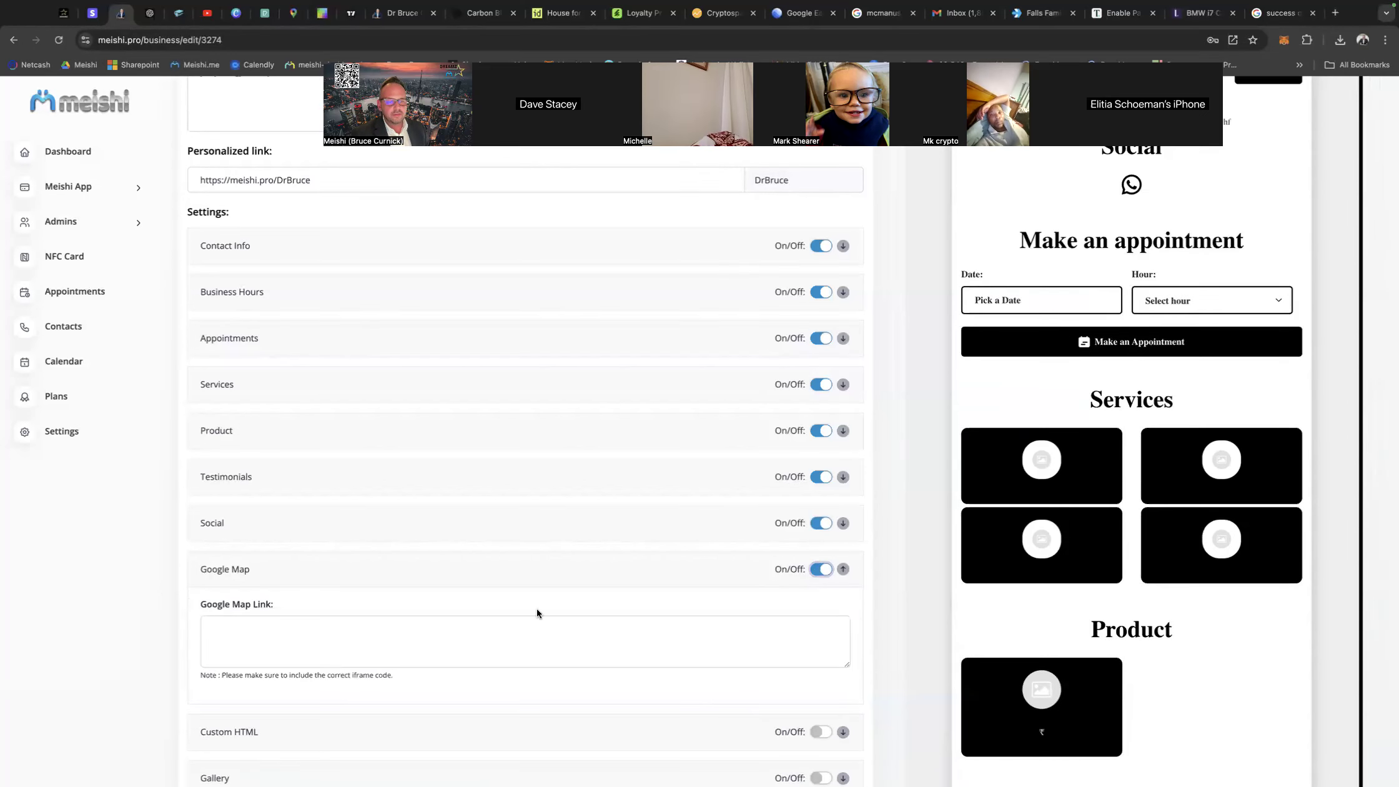
click(225, 624)
key(super+v)
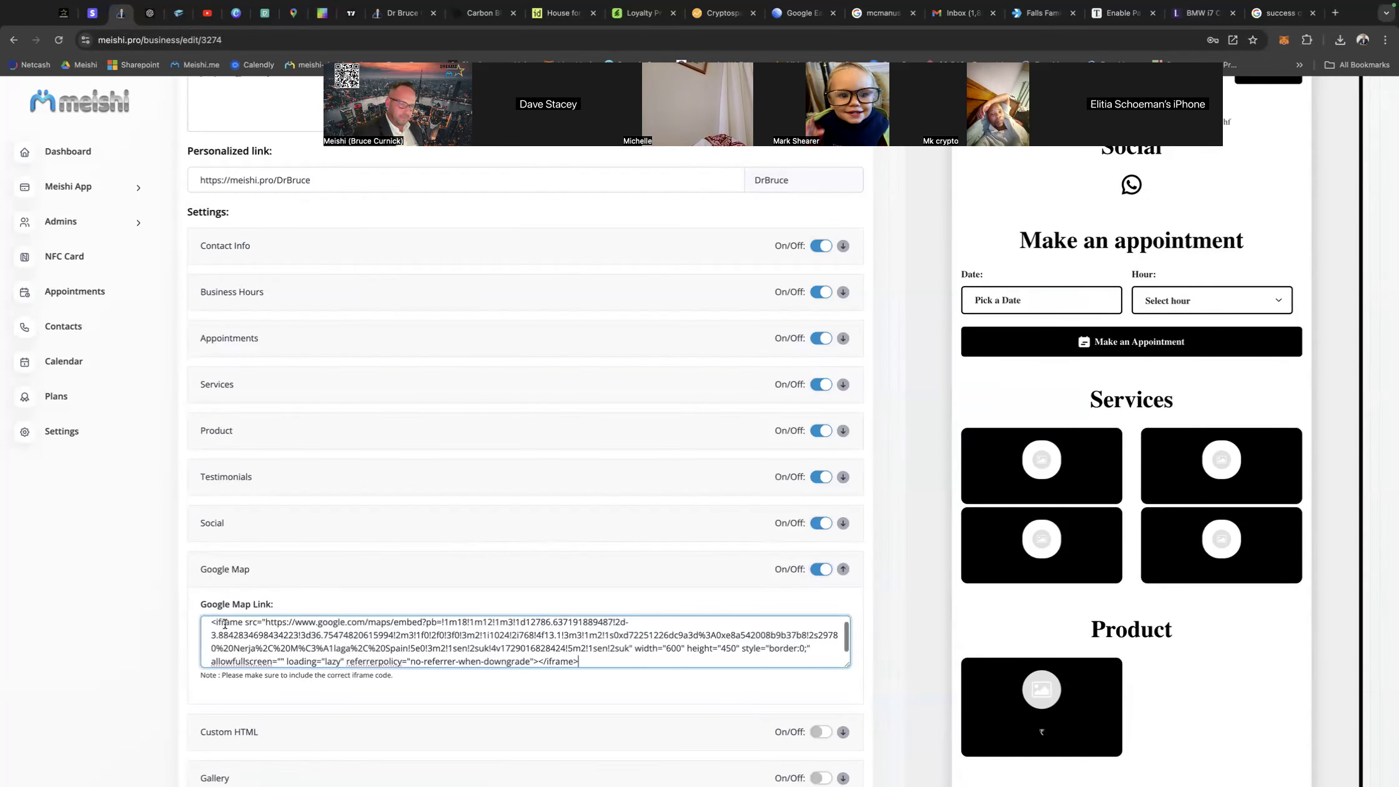
scroll(874, 640, down, 3)
click(814, 718)
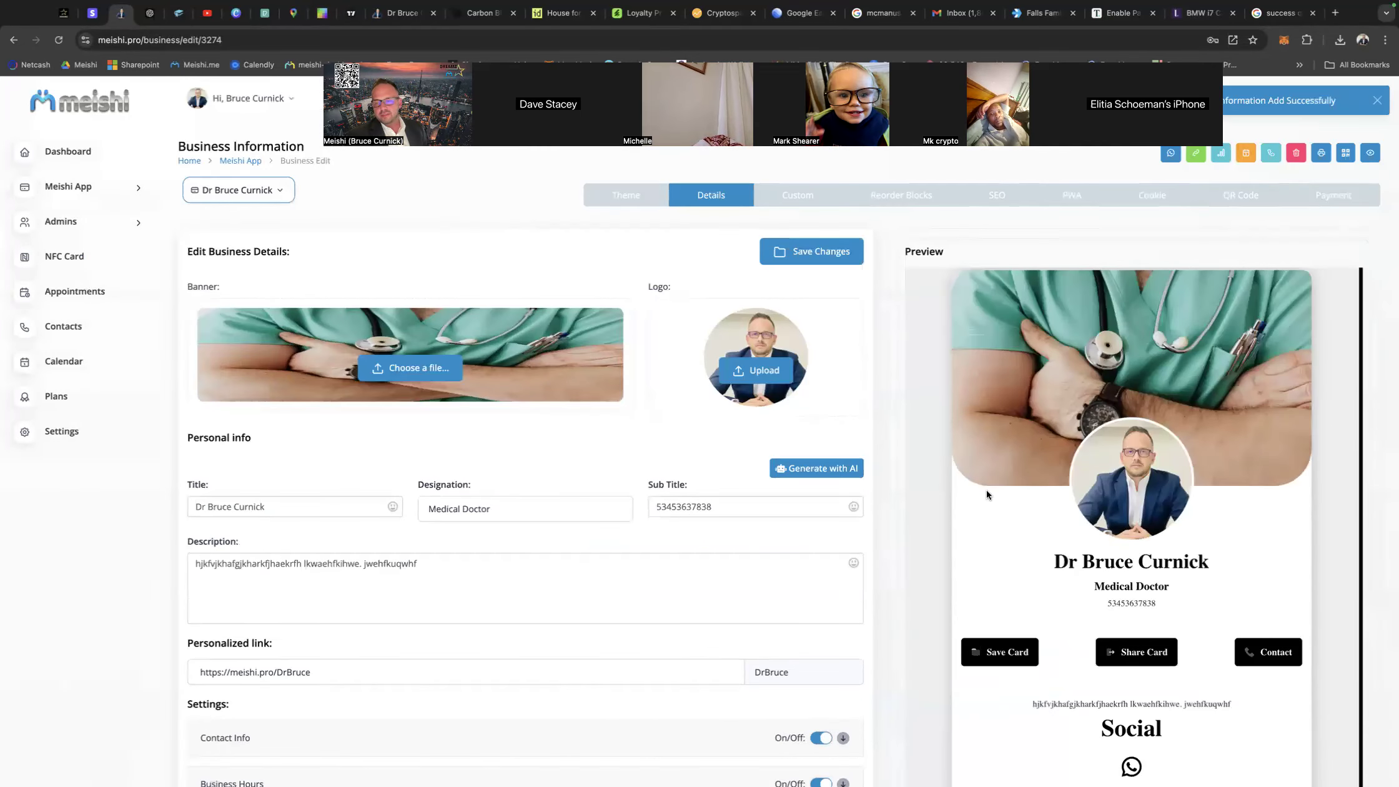
scroll(986, 490, down, 10)
scroll(987, 494, up, 1)
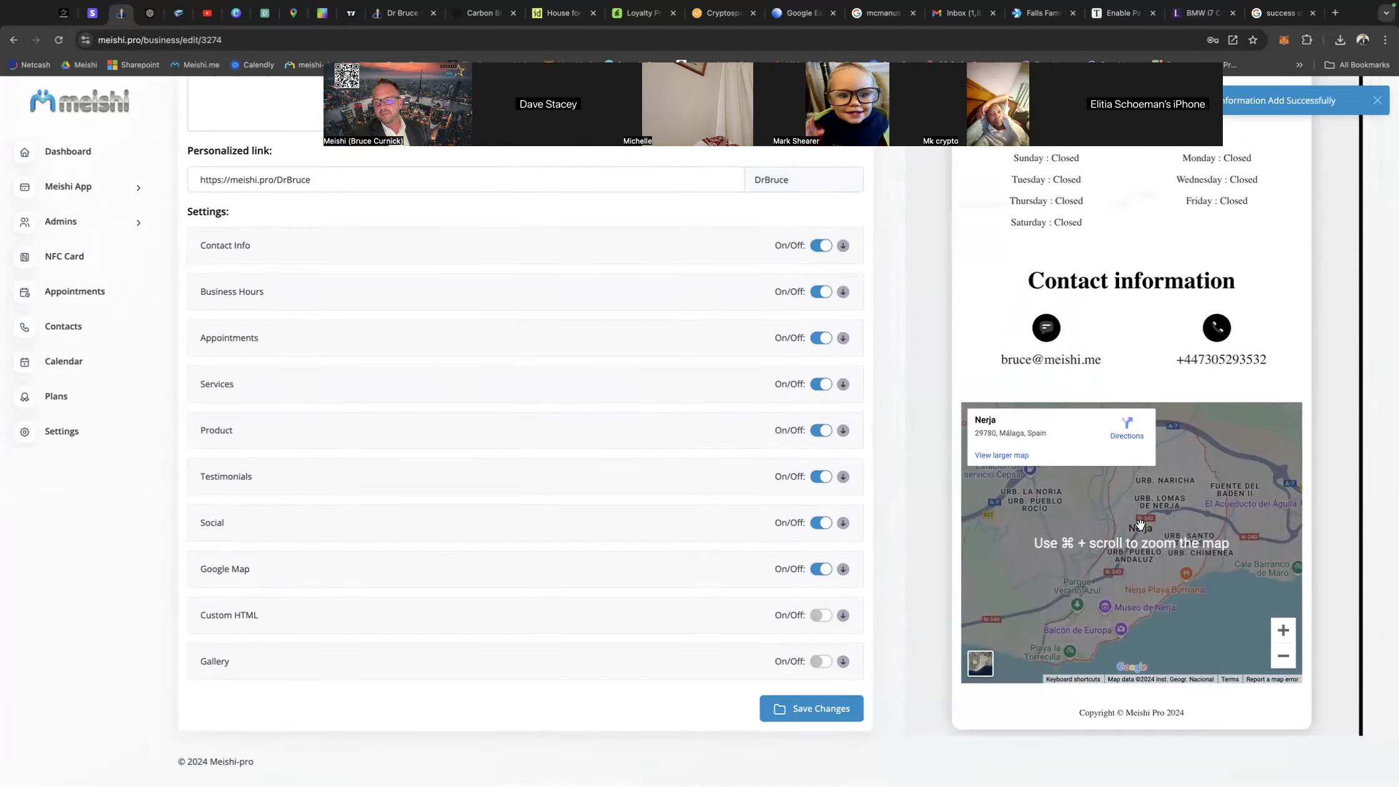
drag(1190, 567, 1229, 517)
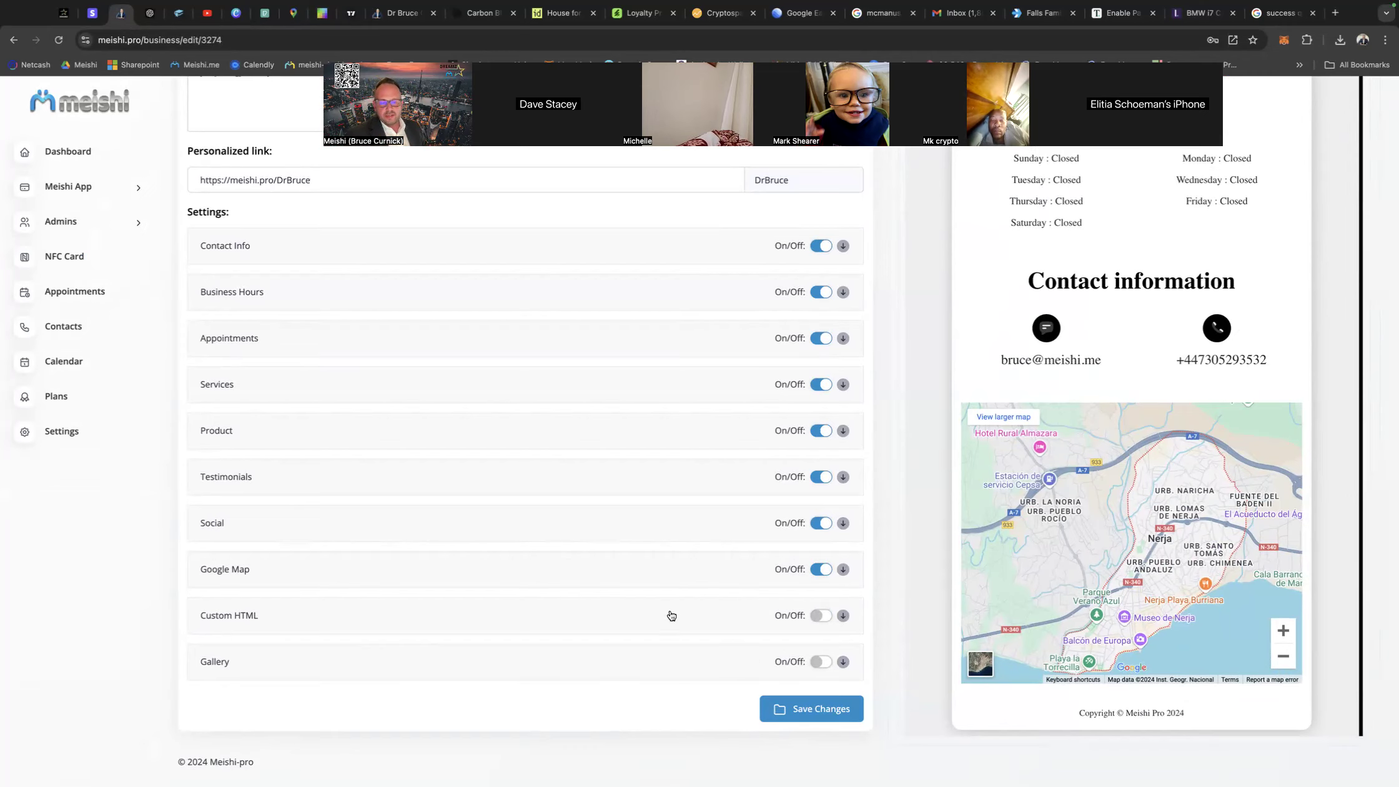
Enable the Gallery section in the business settings.
click(819, 662)
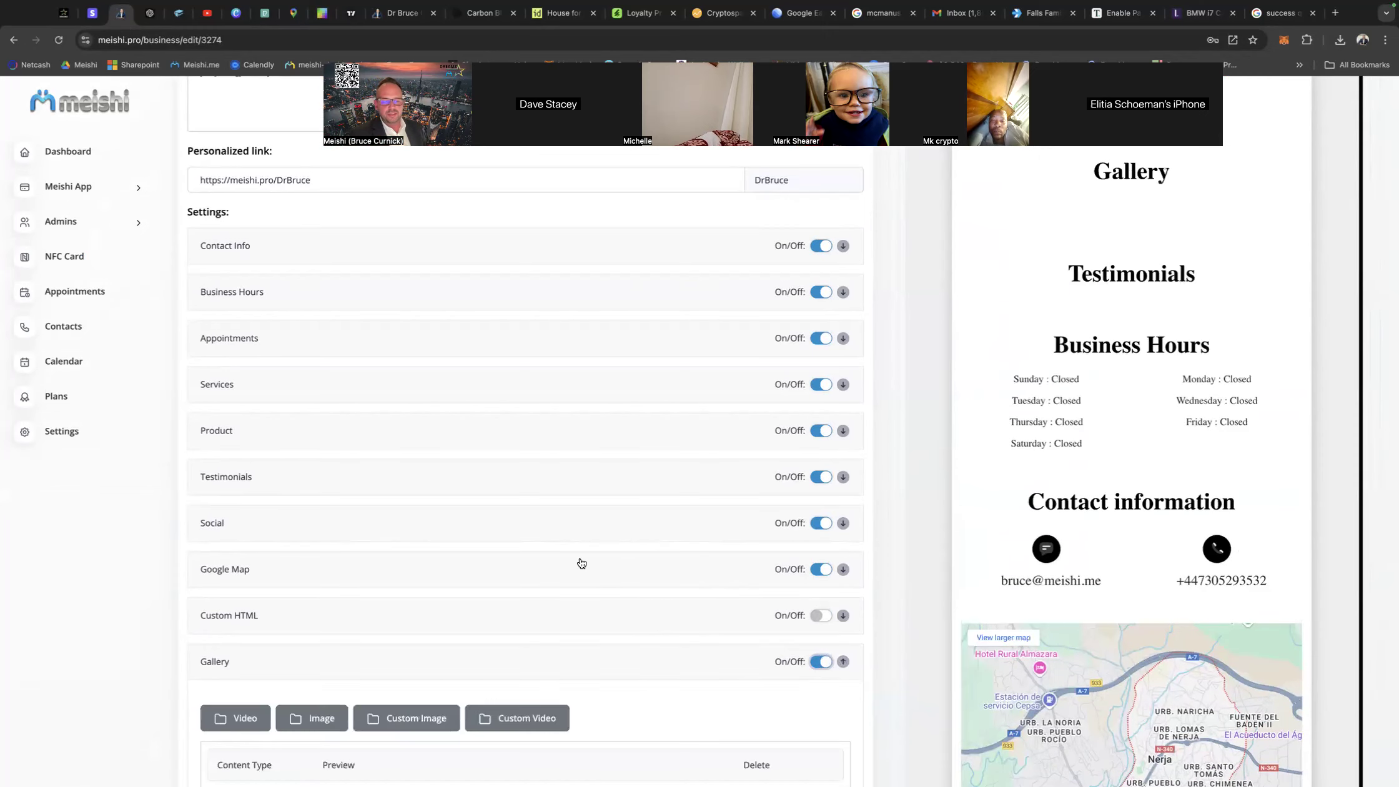
Save the business details with the Gallery's image upload option selected, and check the section order in the card preview.
scroll(577, 562, down, 2)
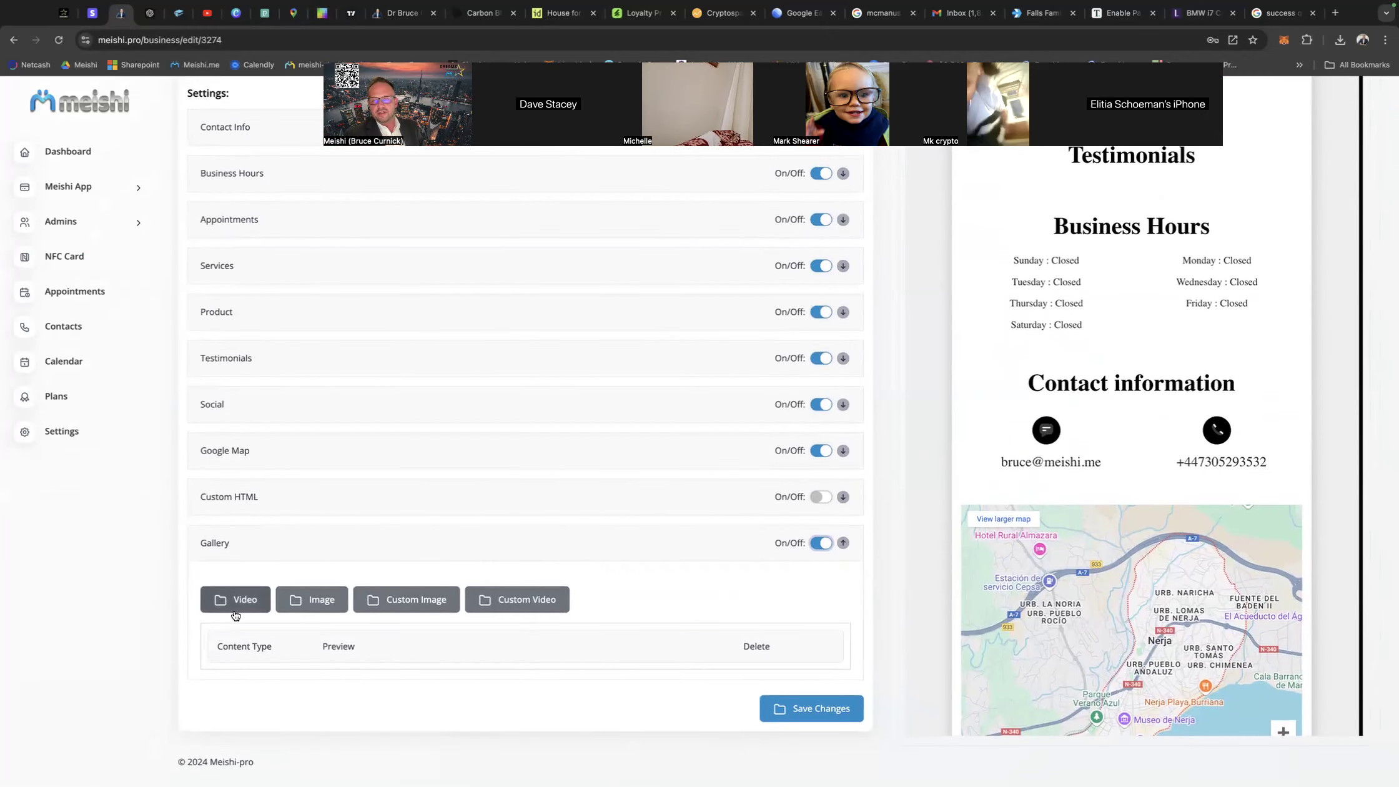
click(317, 604)
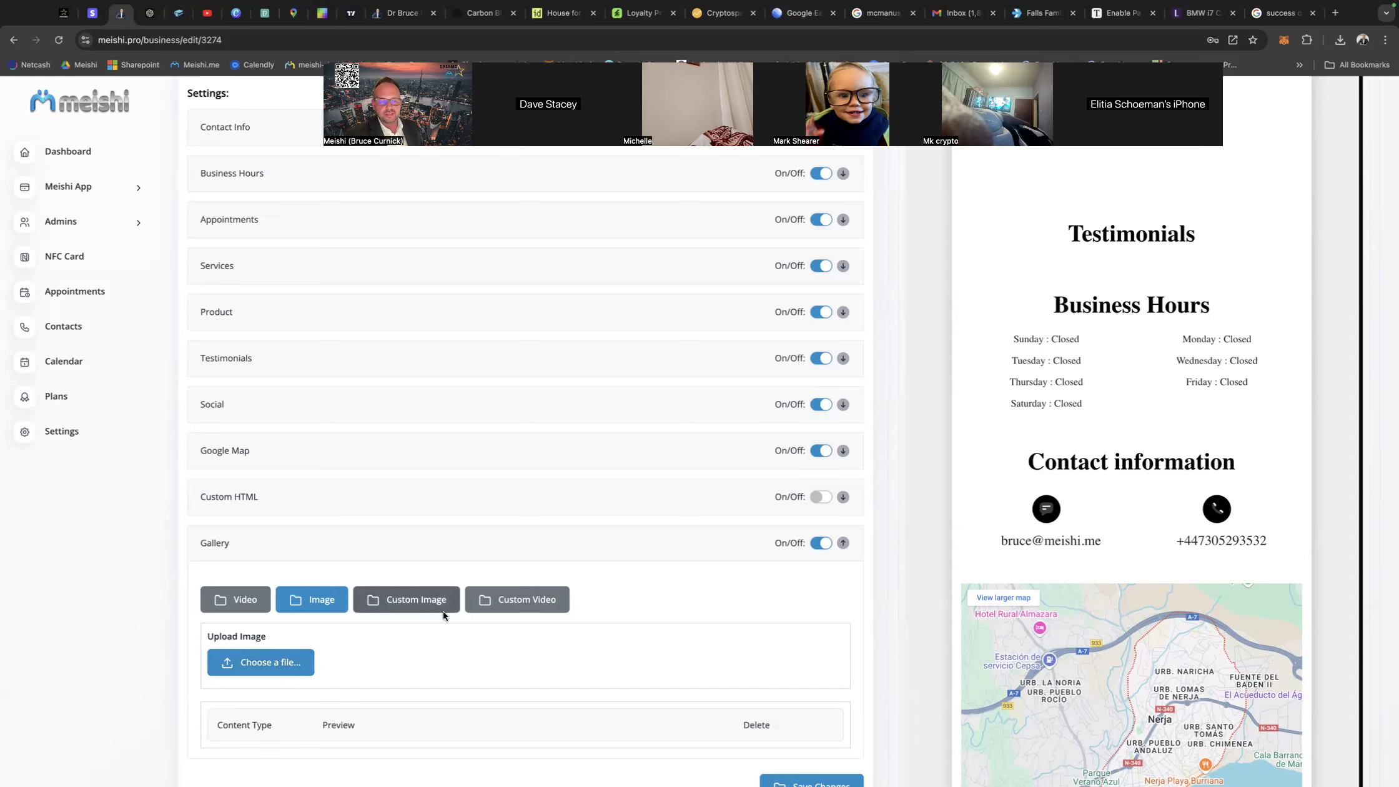
scroll(787, 687, down, 2)
click(841, 716)
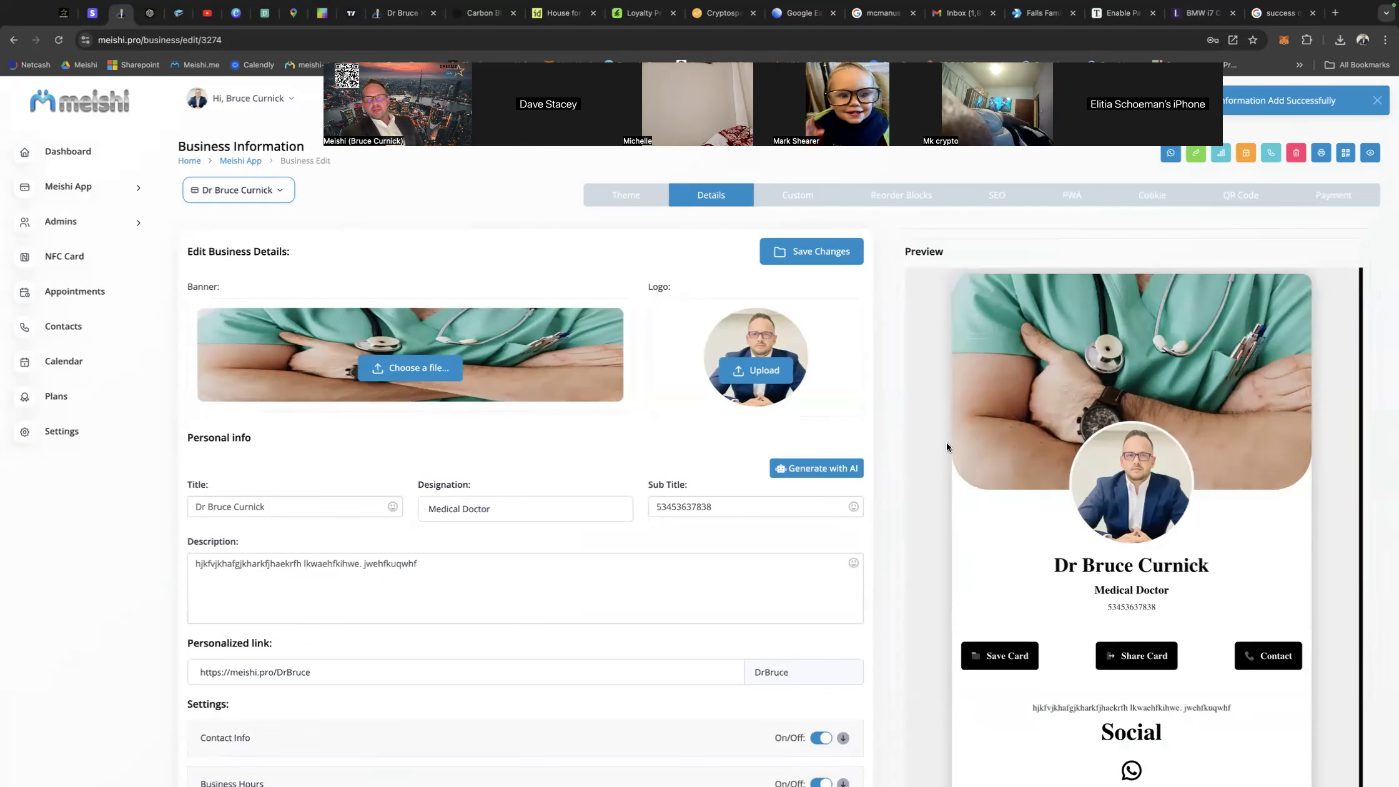
scroll(1012, 491, down, 3)
scroll(1013, 493, down, 6)
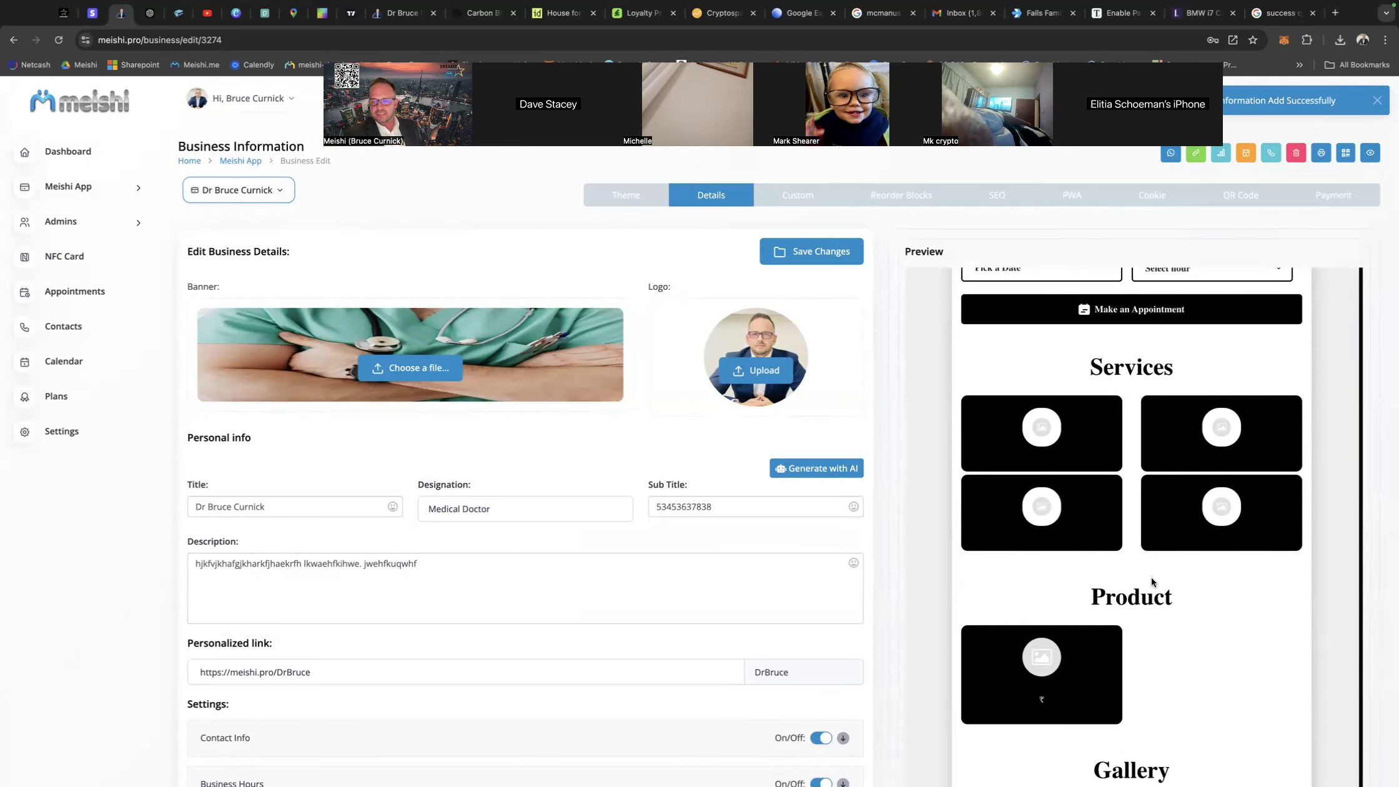
scroll(1155, 425, down, 5)
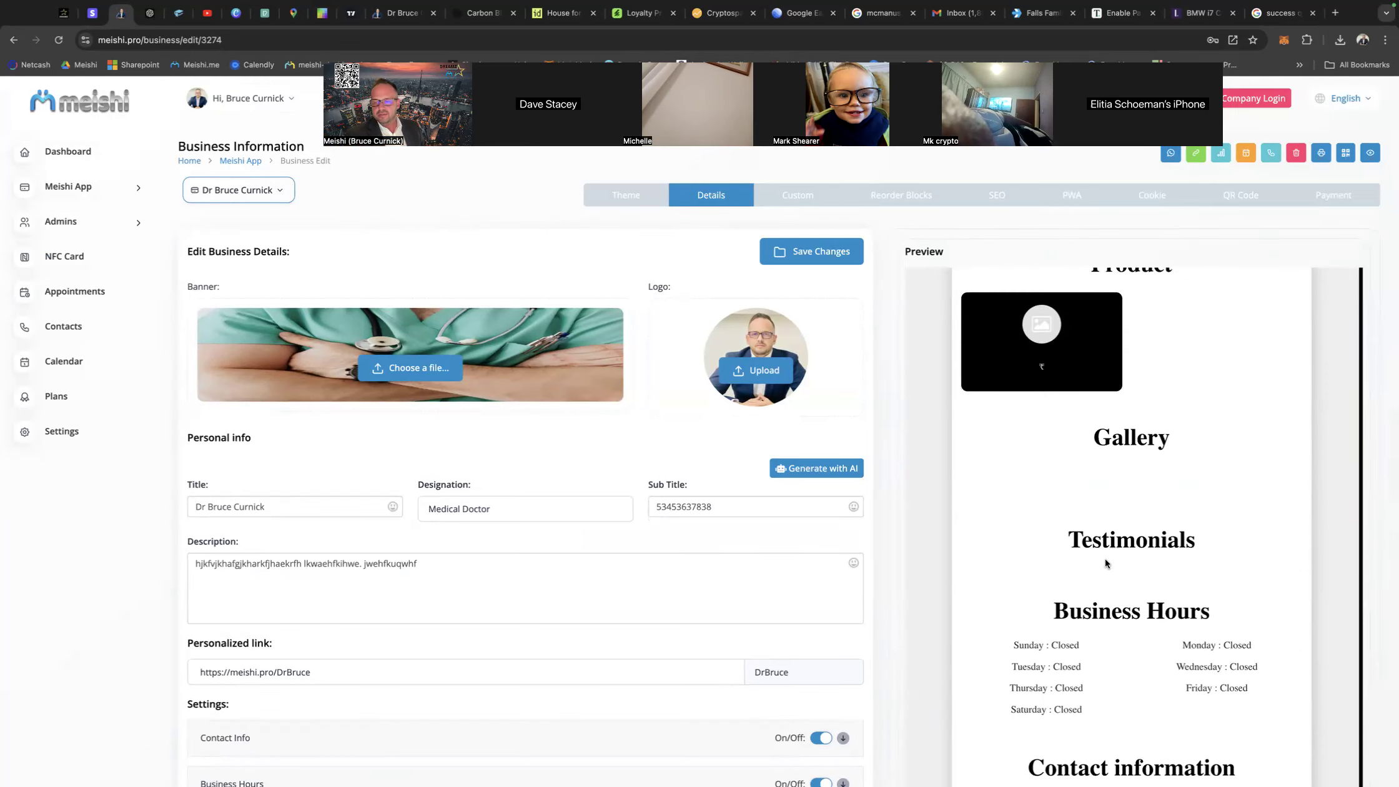
scroll(1122, 561, down, 1)
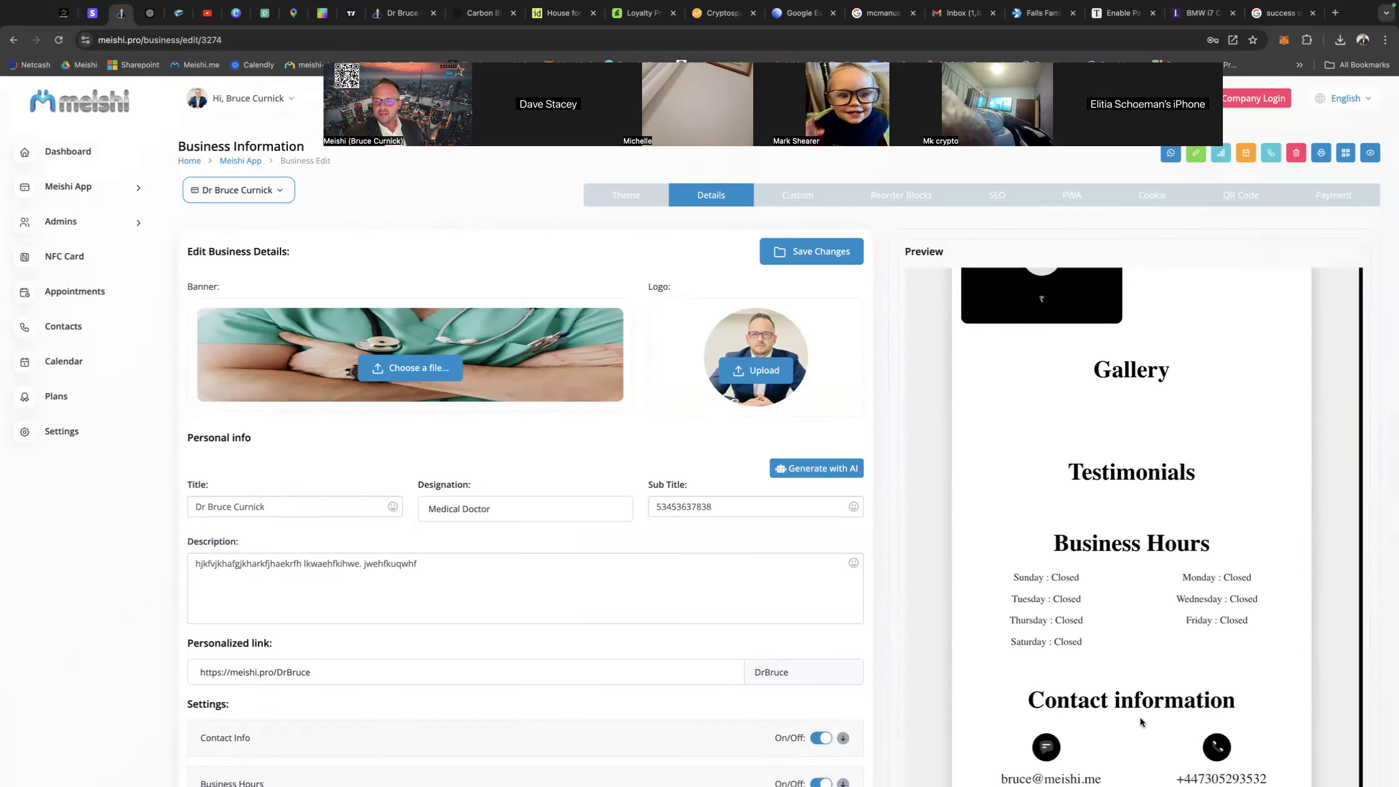
scroll(1097, 455, down, 6)
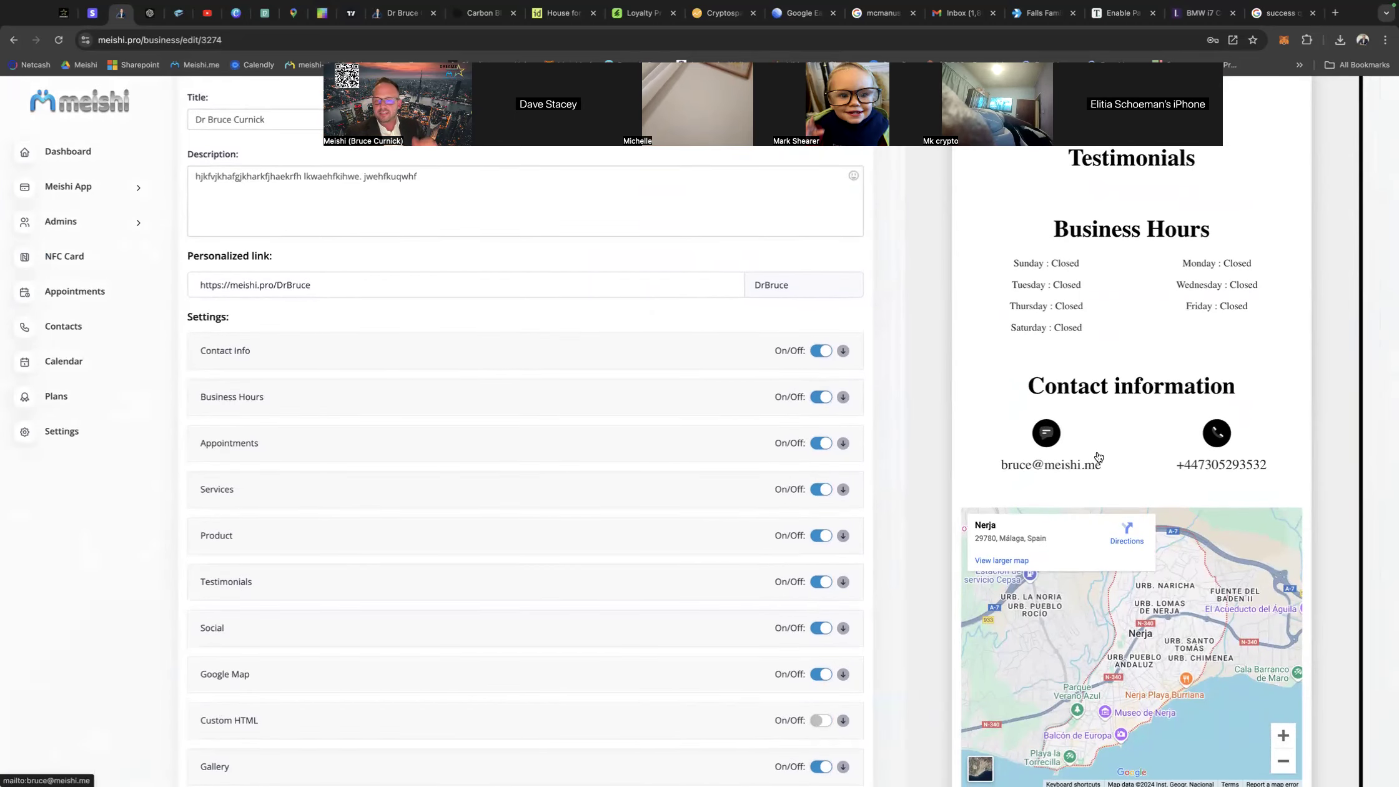
Reorder the card blocks to put Description above More, Contact Info above Social, and Business Hour above Appointment, and save the order.
scroll(1099, 457, up, 10)
scroll(882, 495, up, 8)
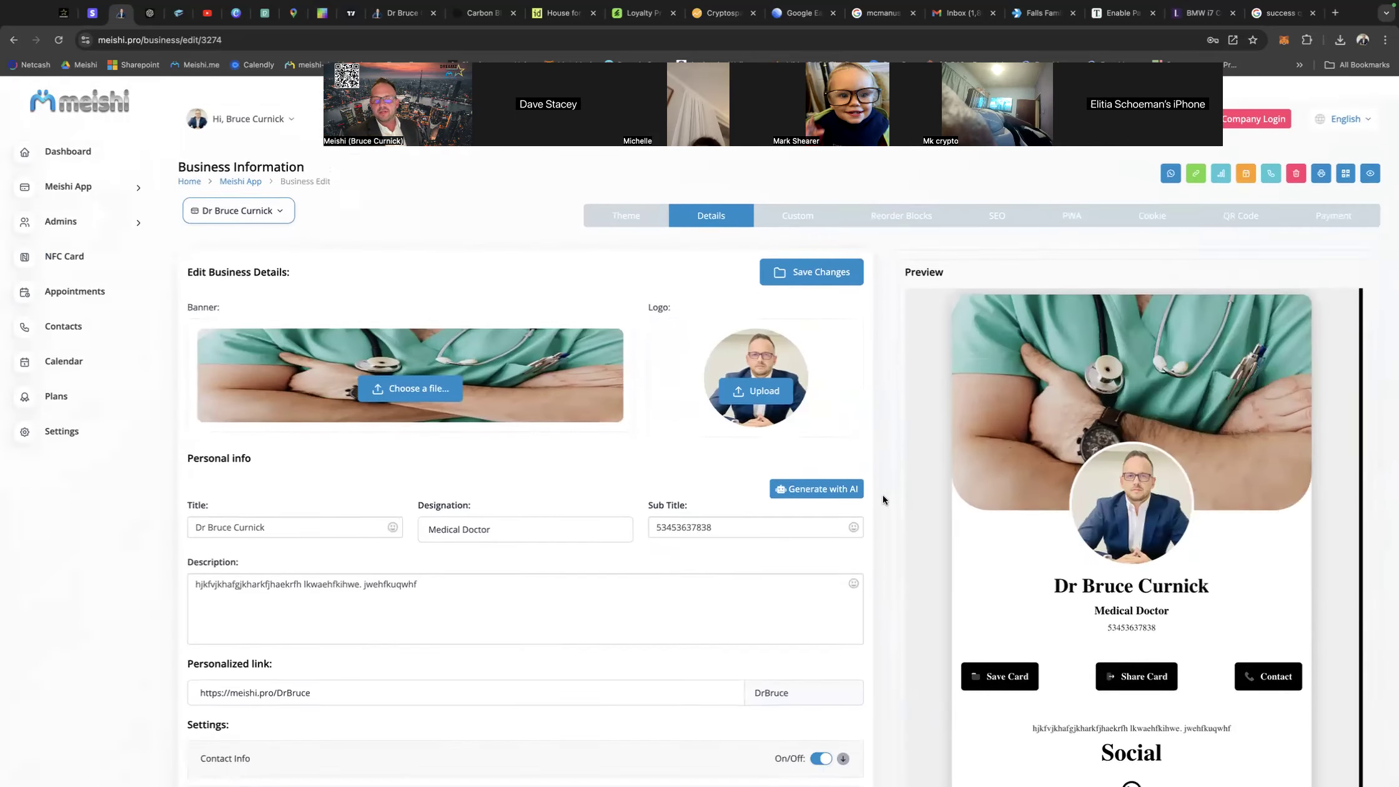
click(894, 199)
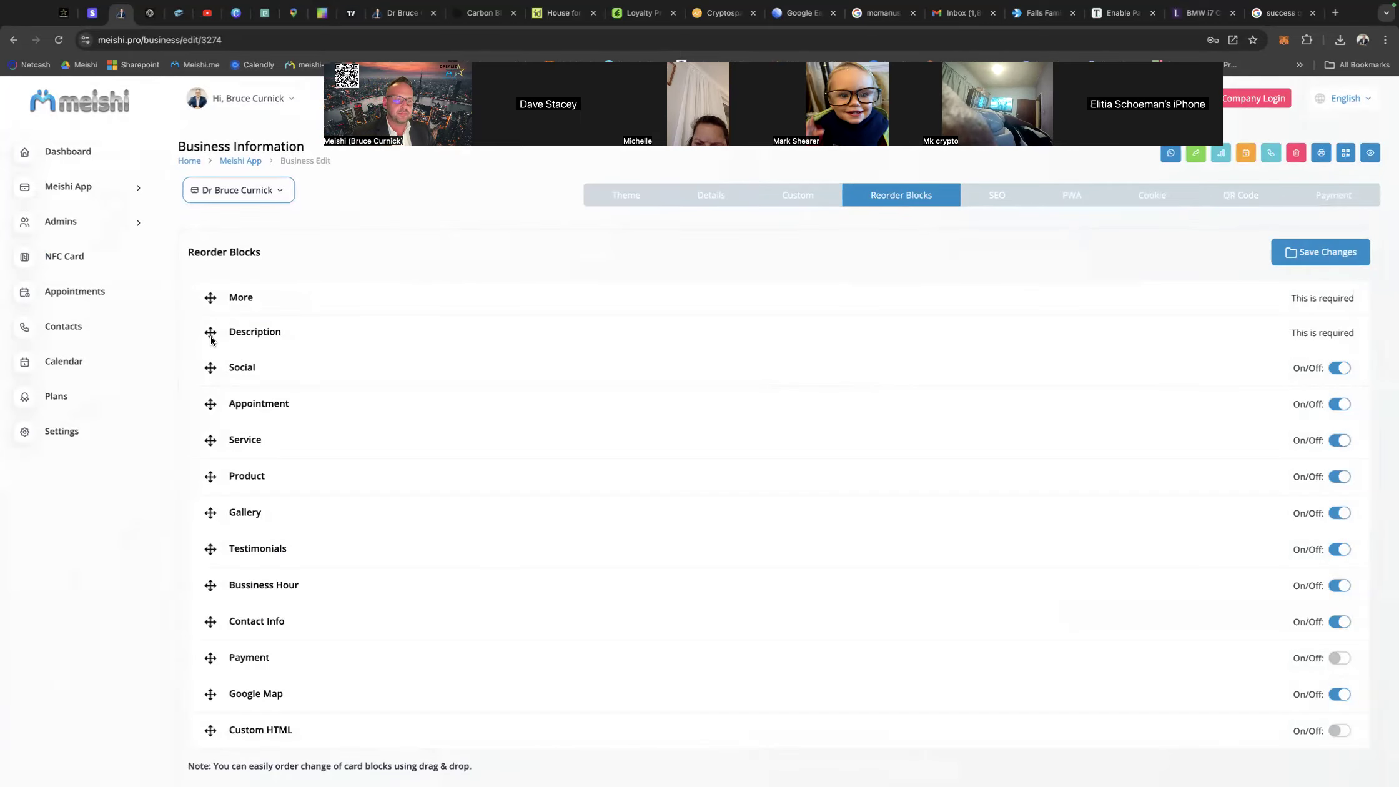
drag(210, 336, 209, 294)
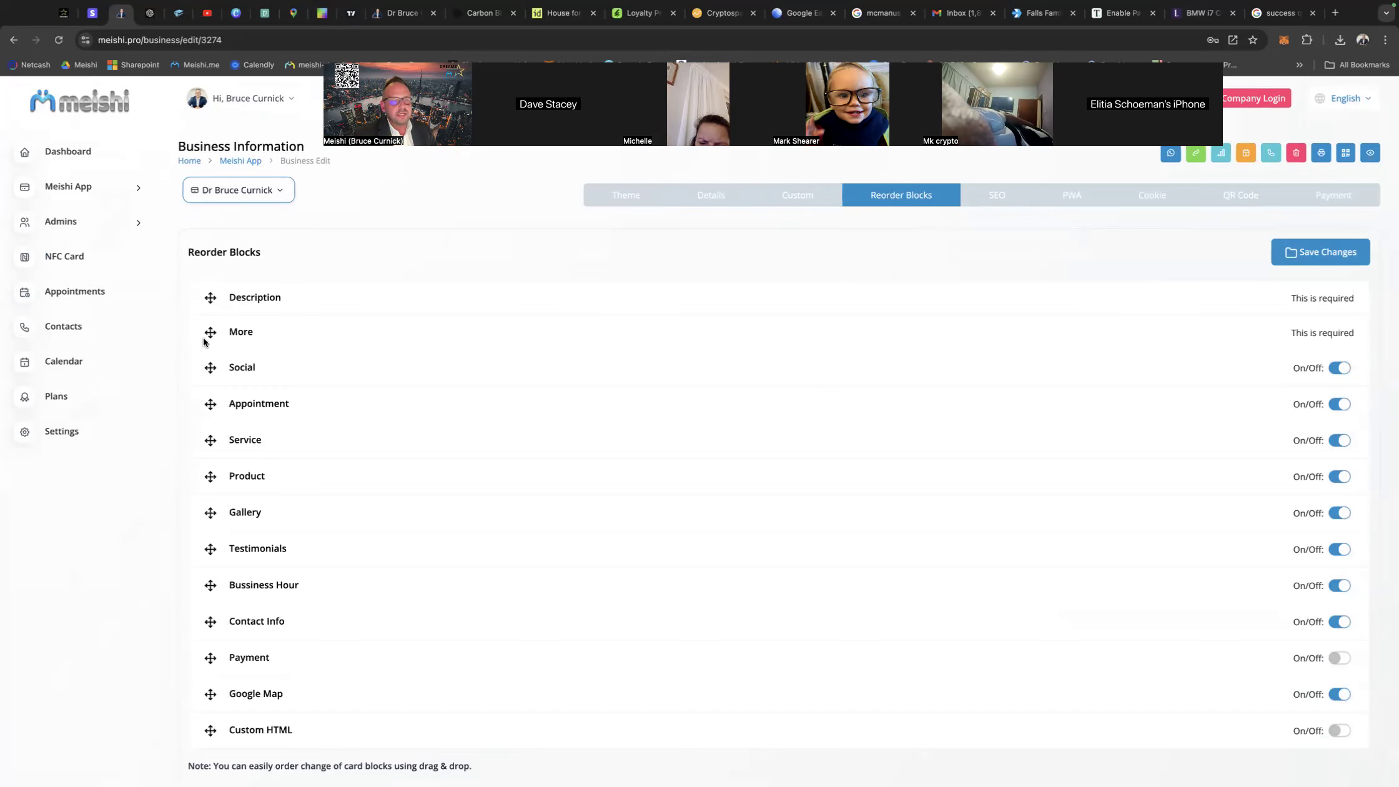
drag(211, 622, 200, 367)
drag(210, 621, 204, 428)
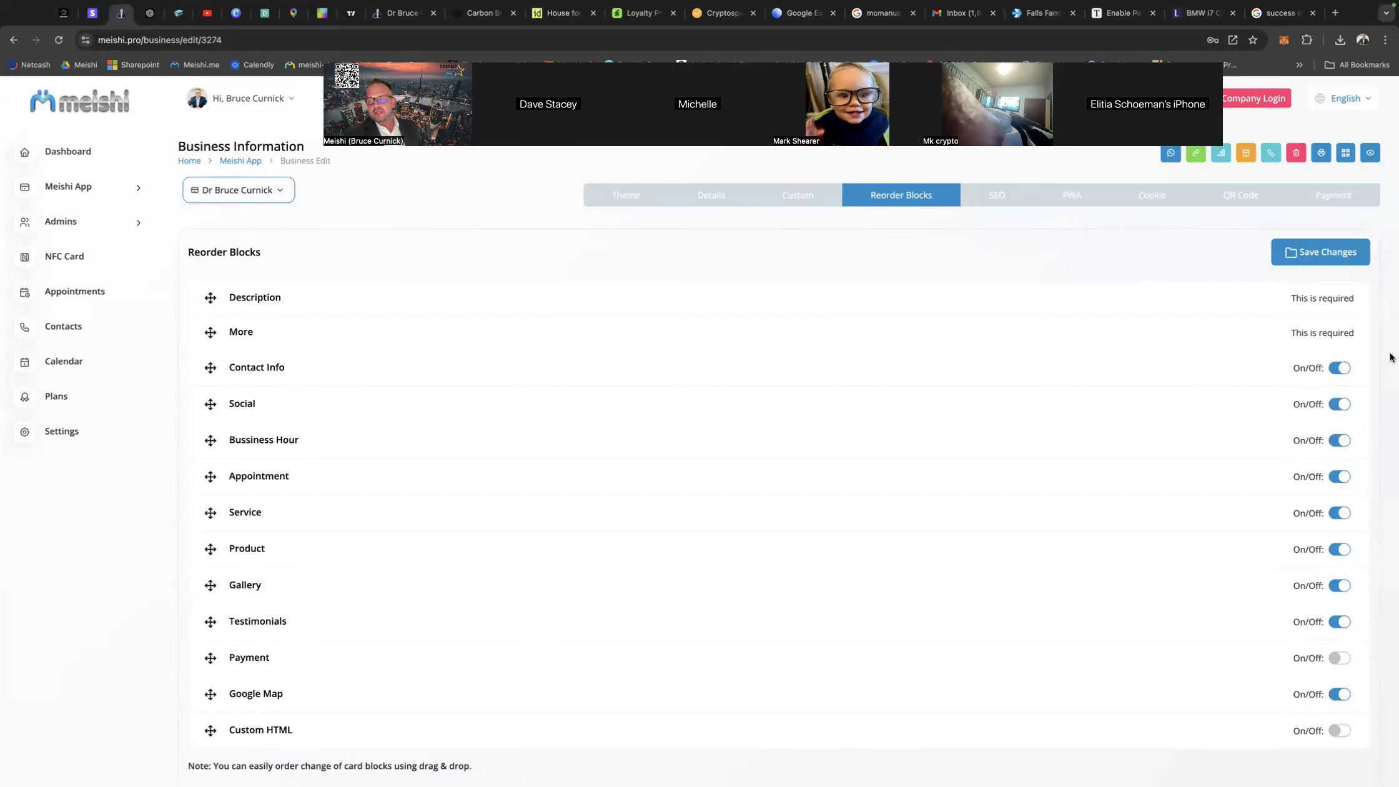
click(1331, 252)
Return to the business details and check the new block order in the card preview.
click(711, 194)
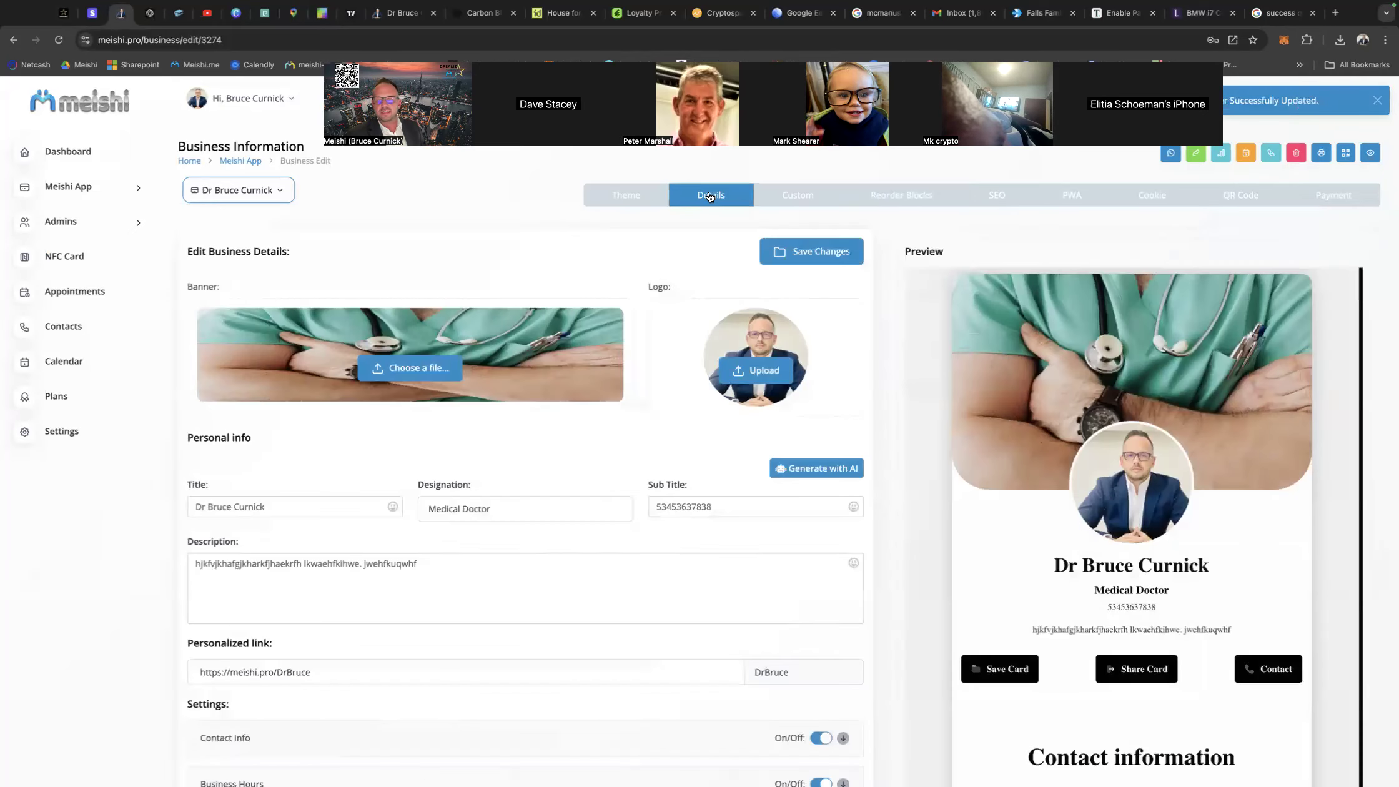
scroll(1093, 565, down, 3)
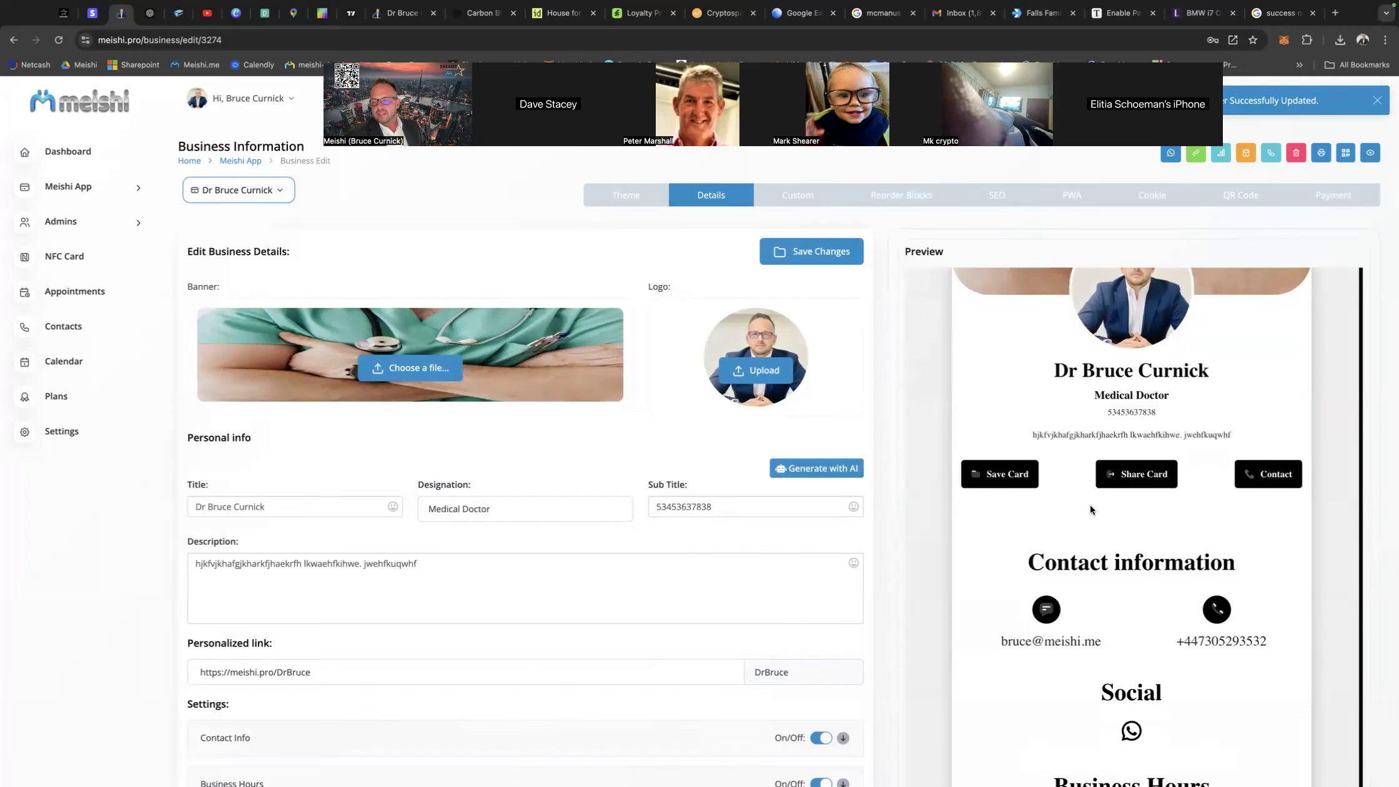
scroll(1086, 571, down, 2)
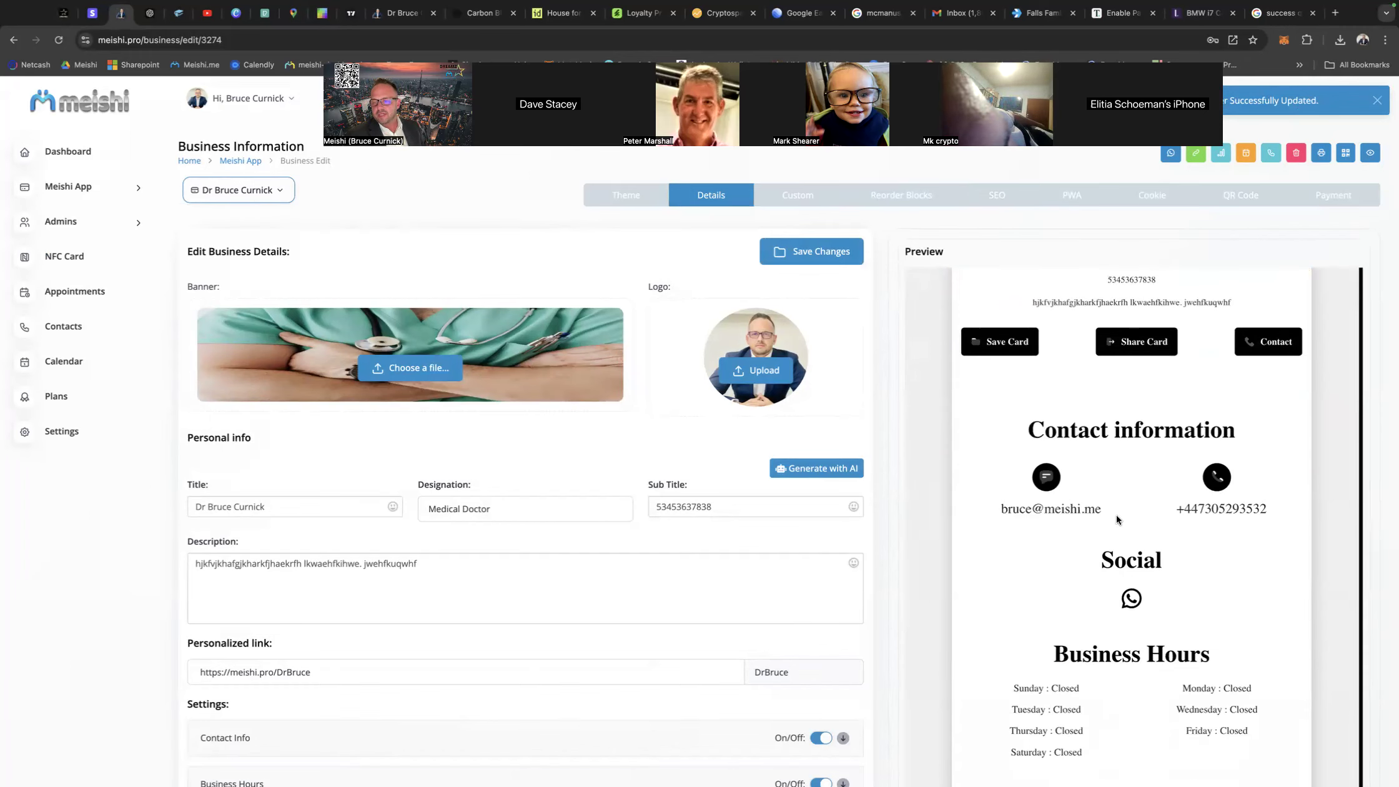
scroll(1124, 594, down, 6)
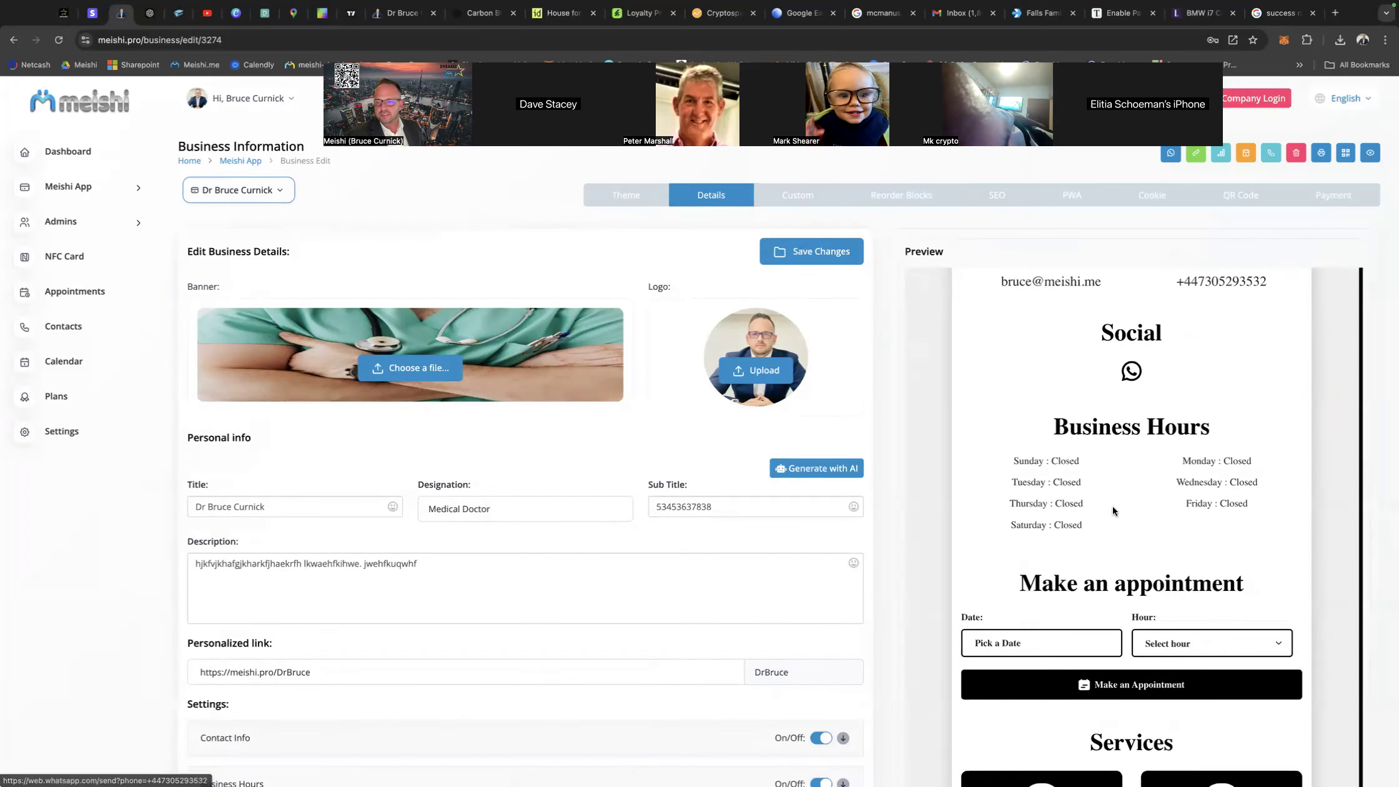
scroll(1084, 640, down, 4)
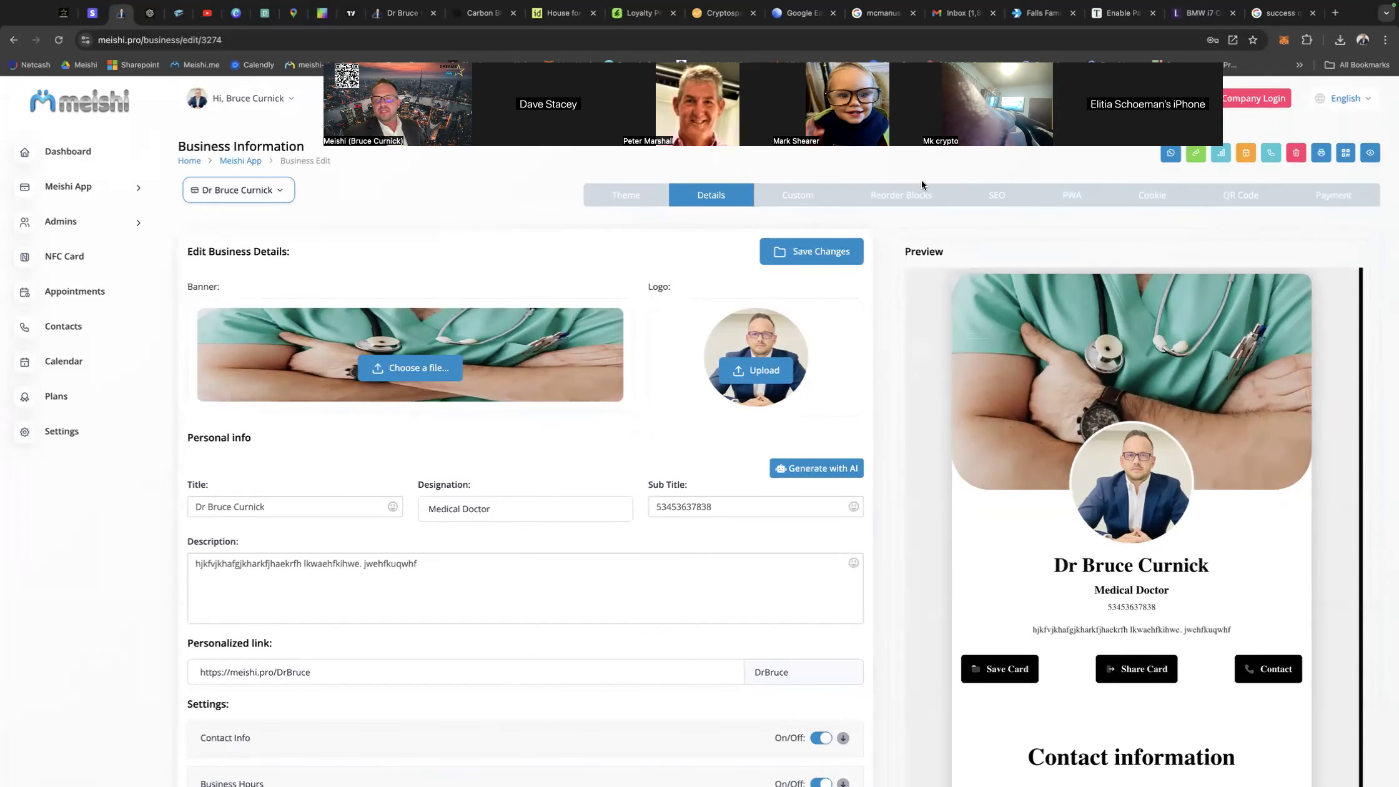
Review the SEO and Progressive Web App settings, and turn on and save the card's cookie settings.
click(984, 194)
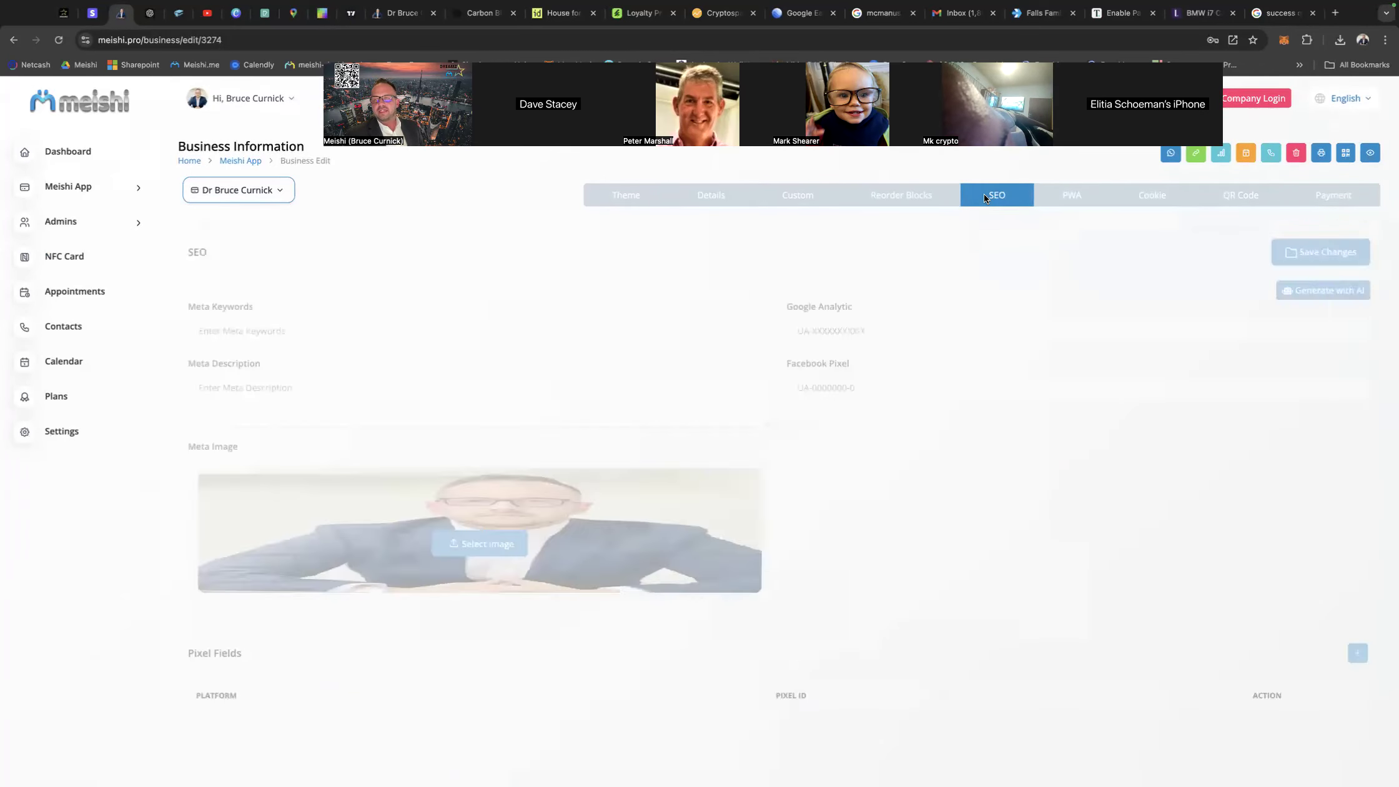
click(1075, 196)
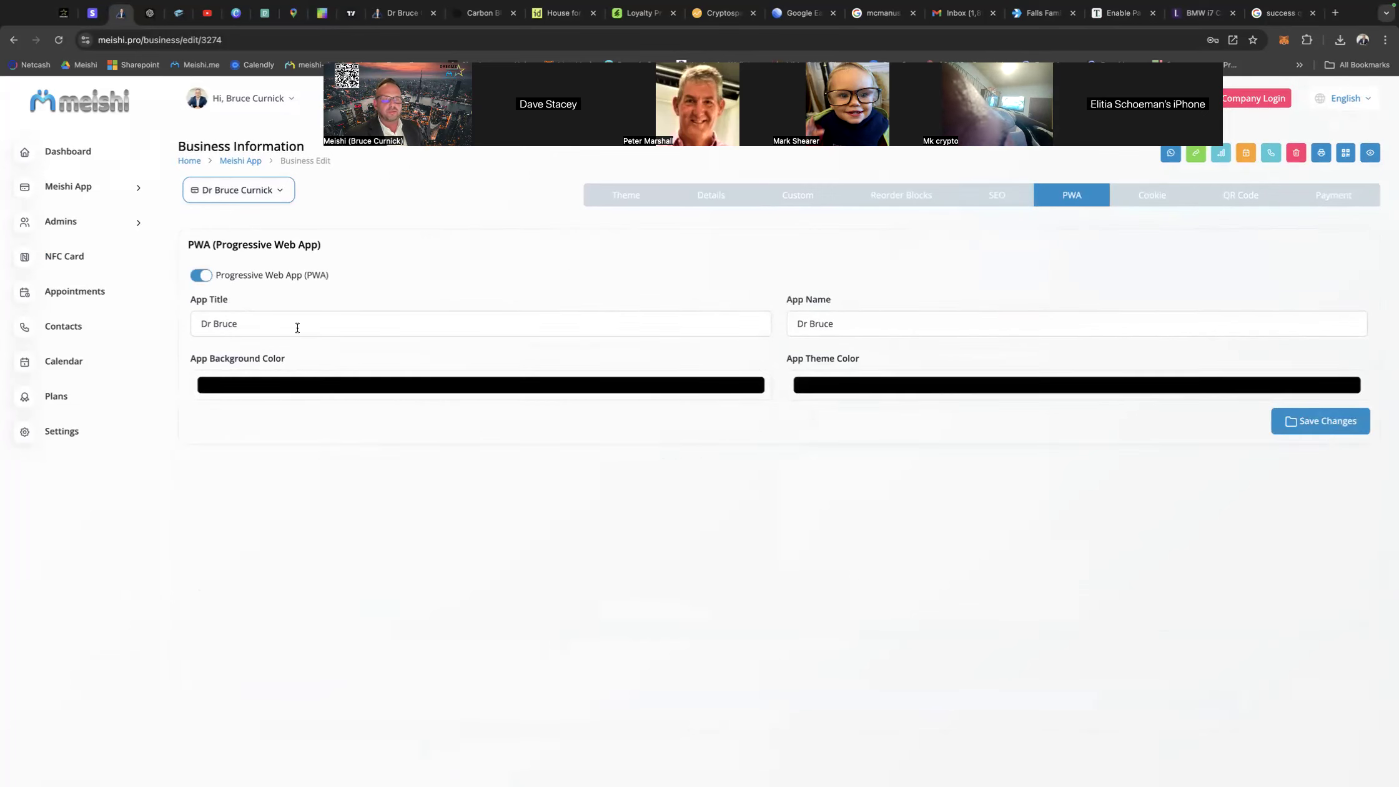
click(1149, 204)
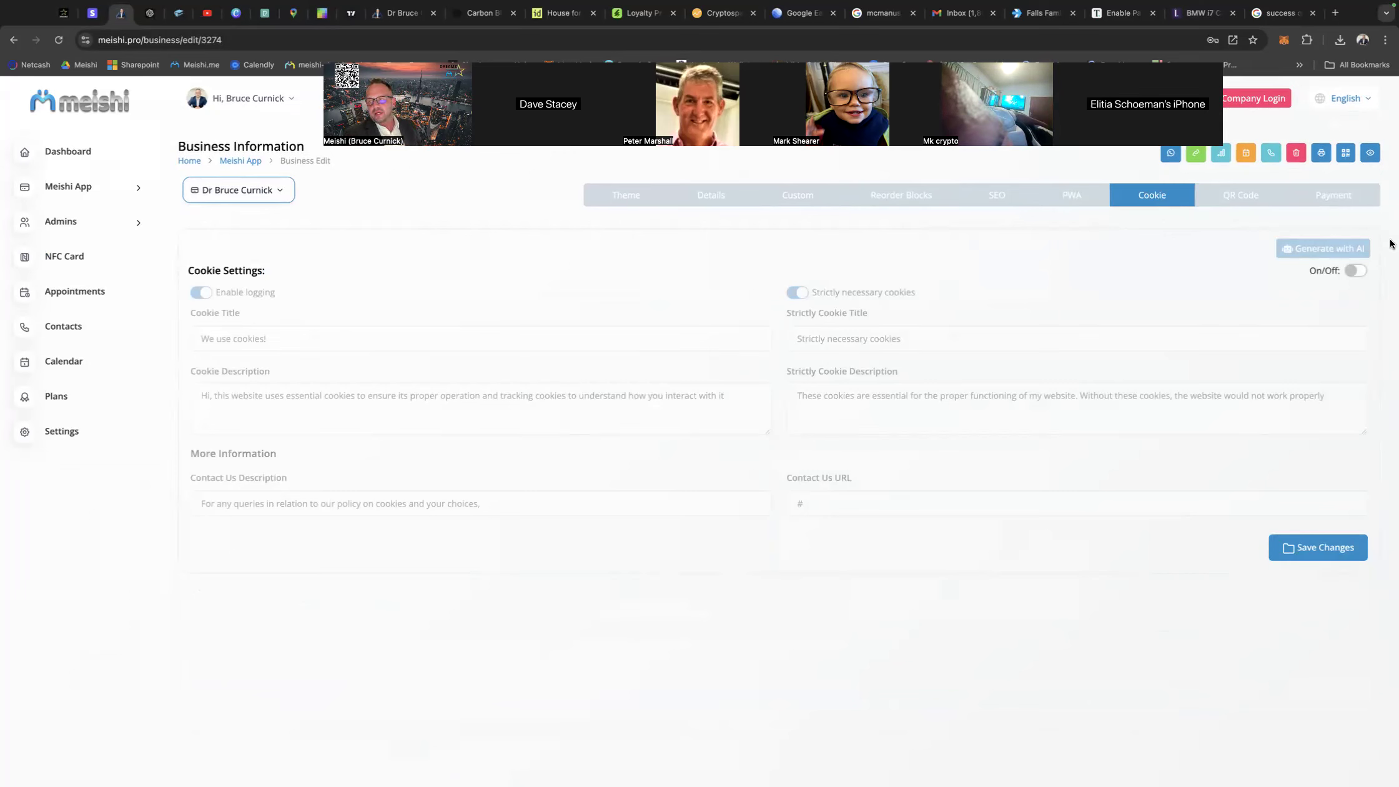
click(1355, 271)
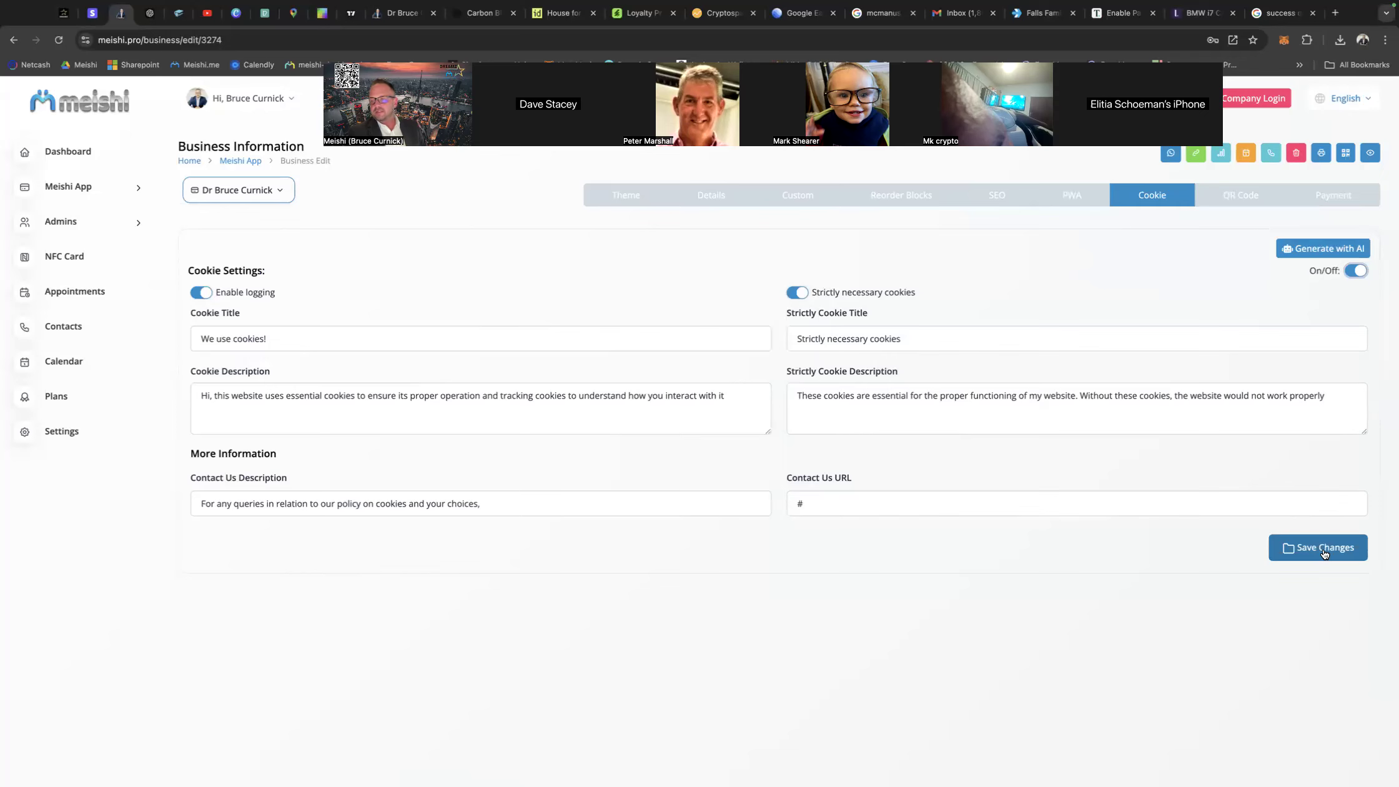
Overlay the doctor's short name as text on the QR code and reduce the text size.
click(1234, 197)
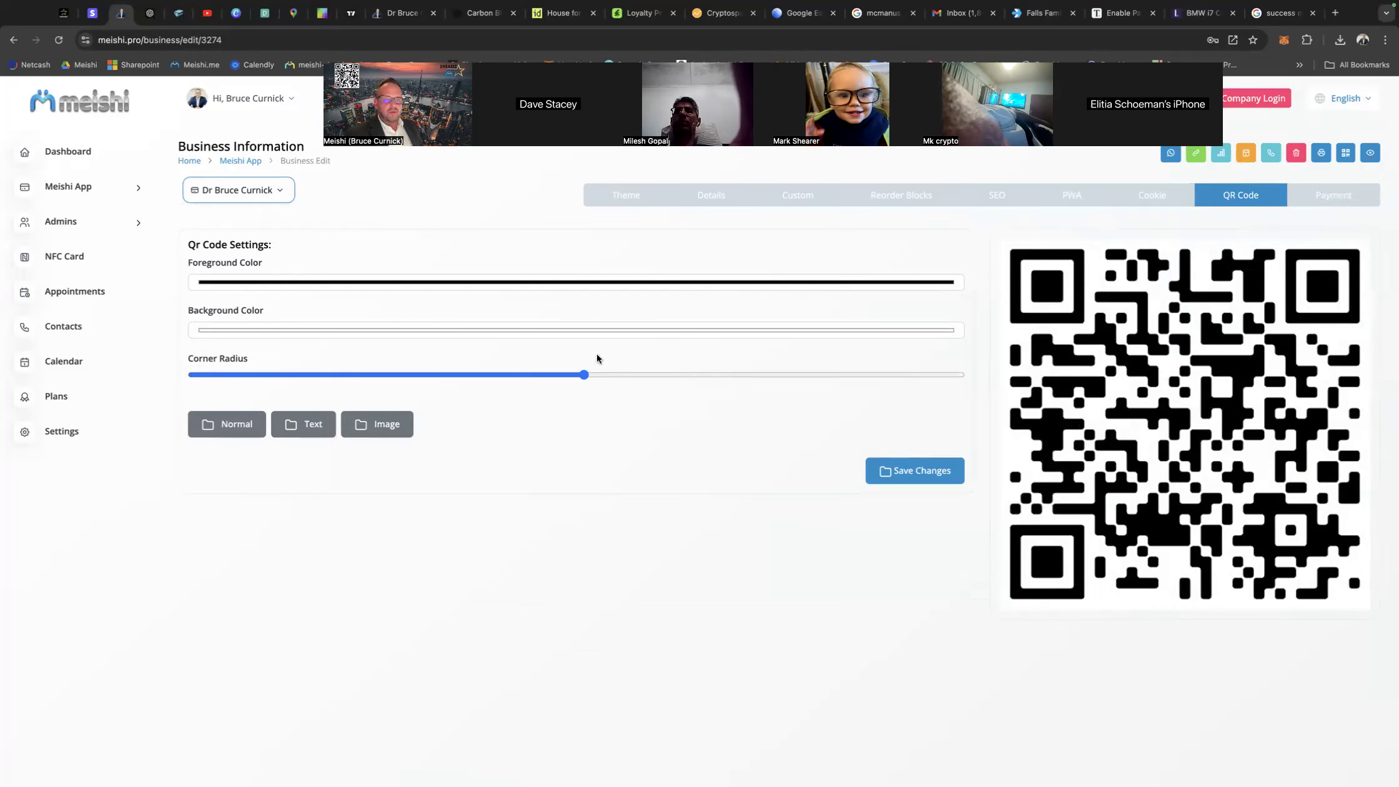
click(308, 429)
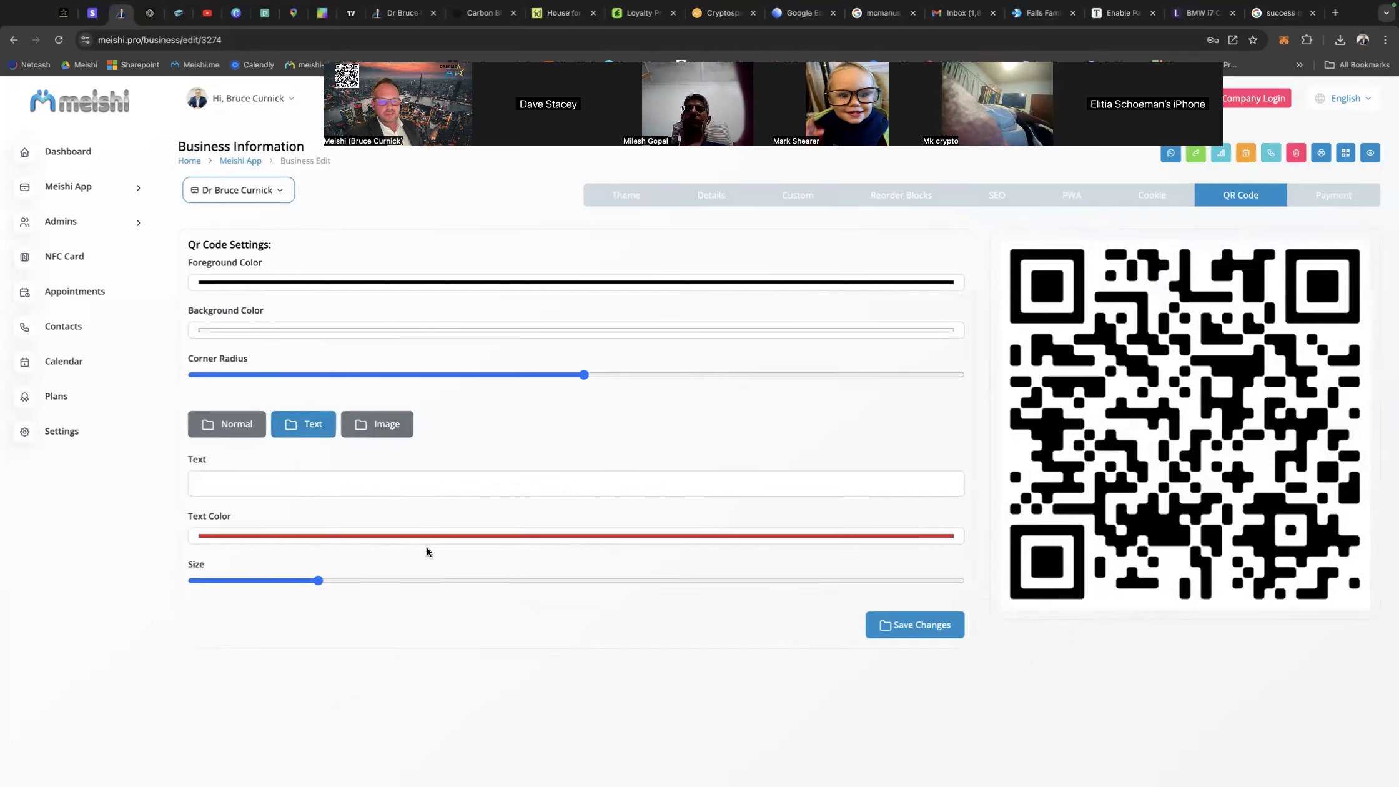
click(225, 486)
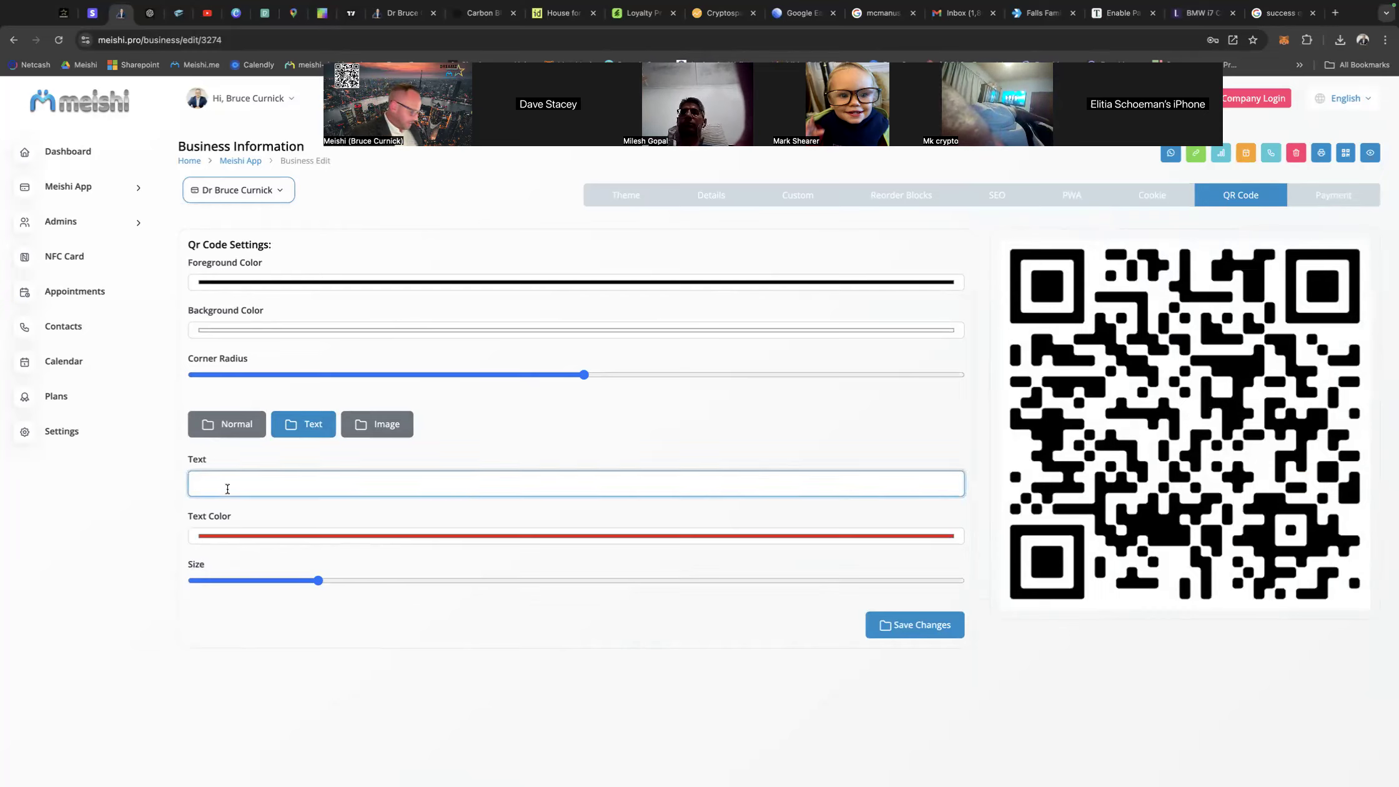
text(Dr Bruce)
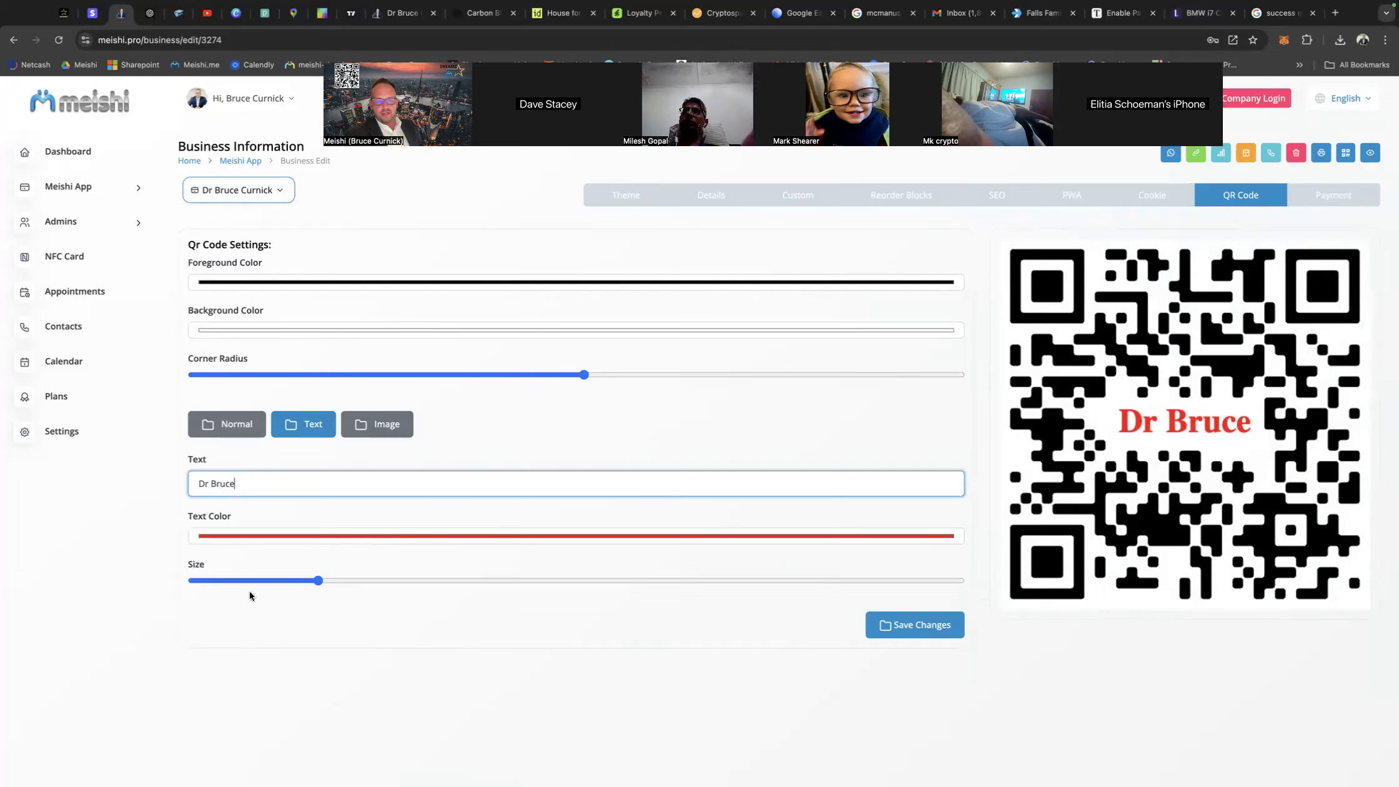
drag(311, 587, 271, 583)
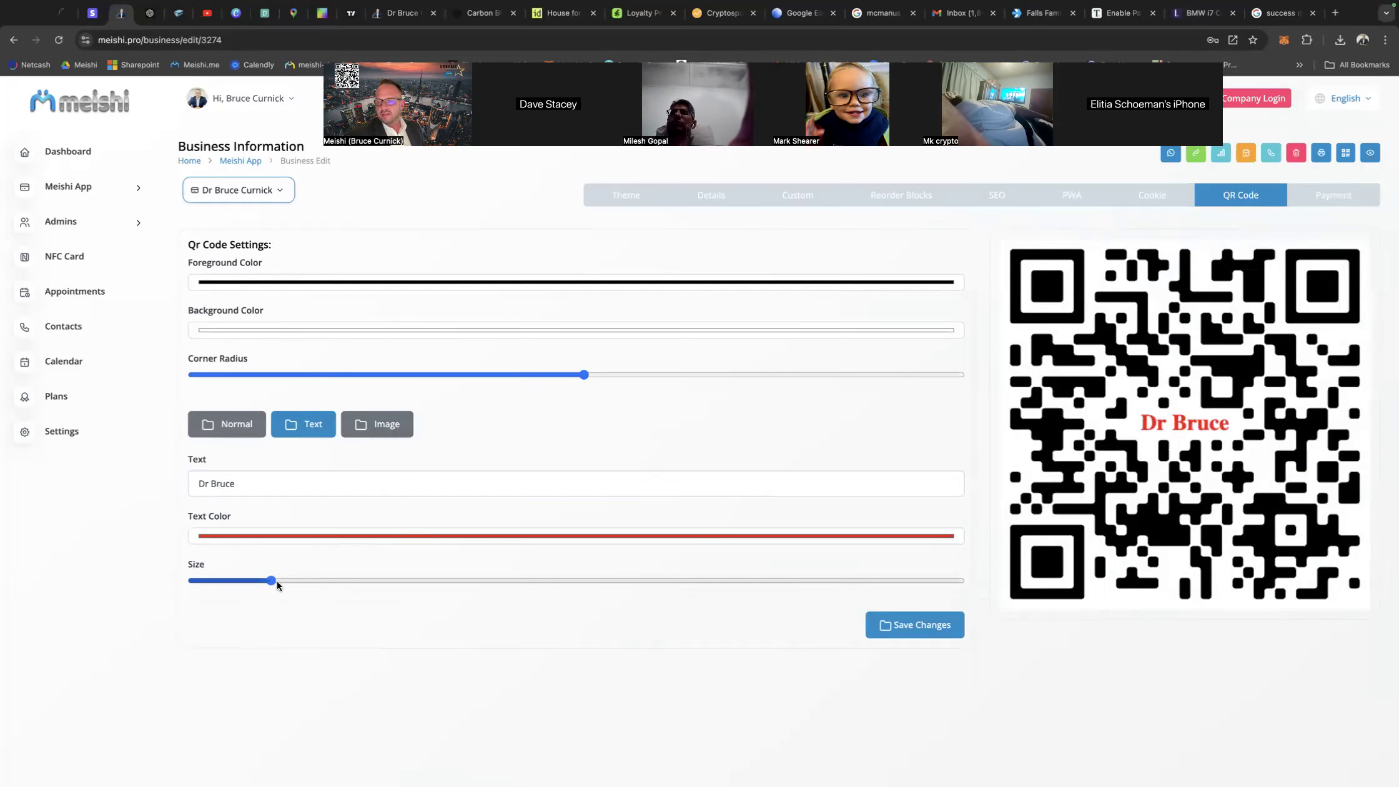